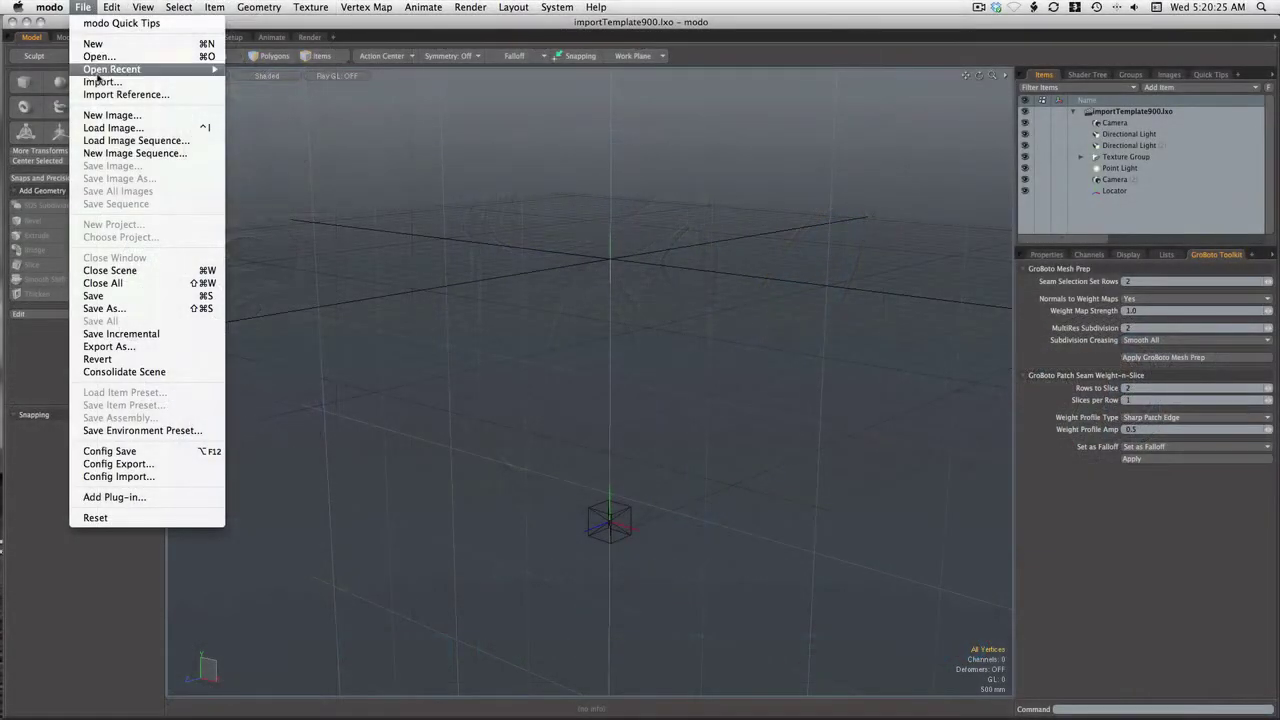
- Import the hammerNog-mo5d-torso2.obj file from the OBJs folder into the template scene
left_click(100, 82)
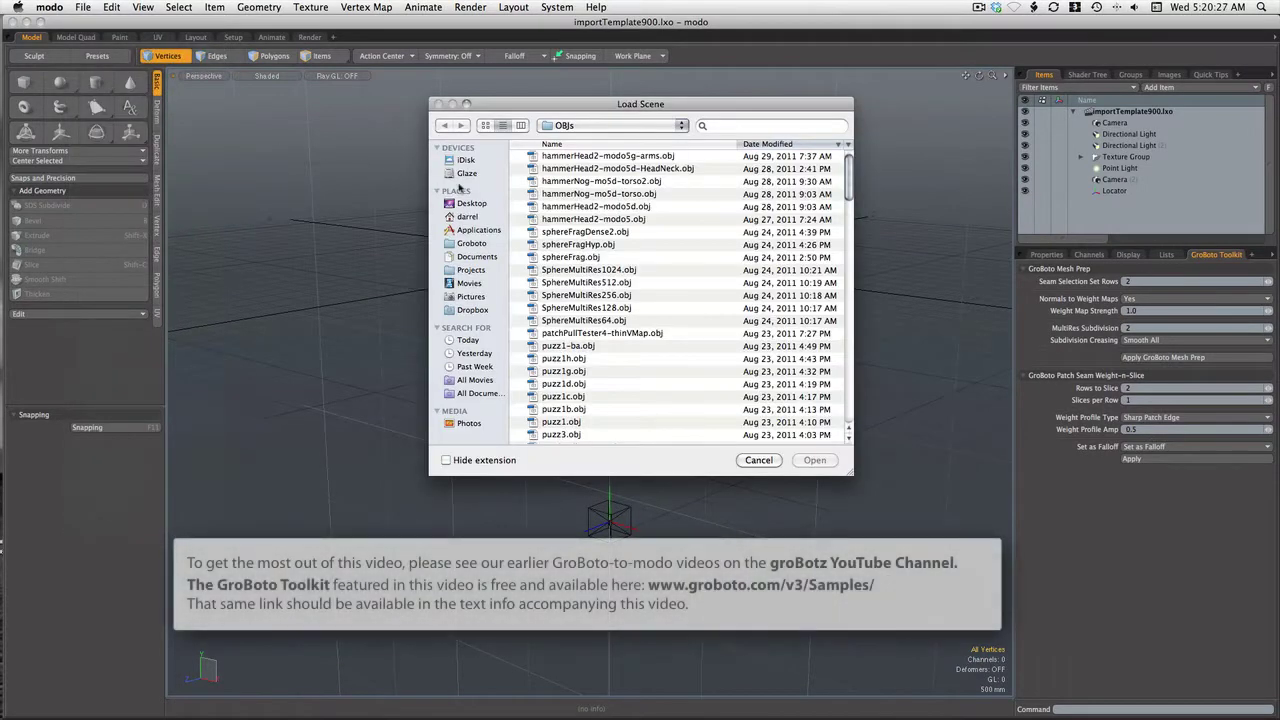
left_click(601, 183)
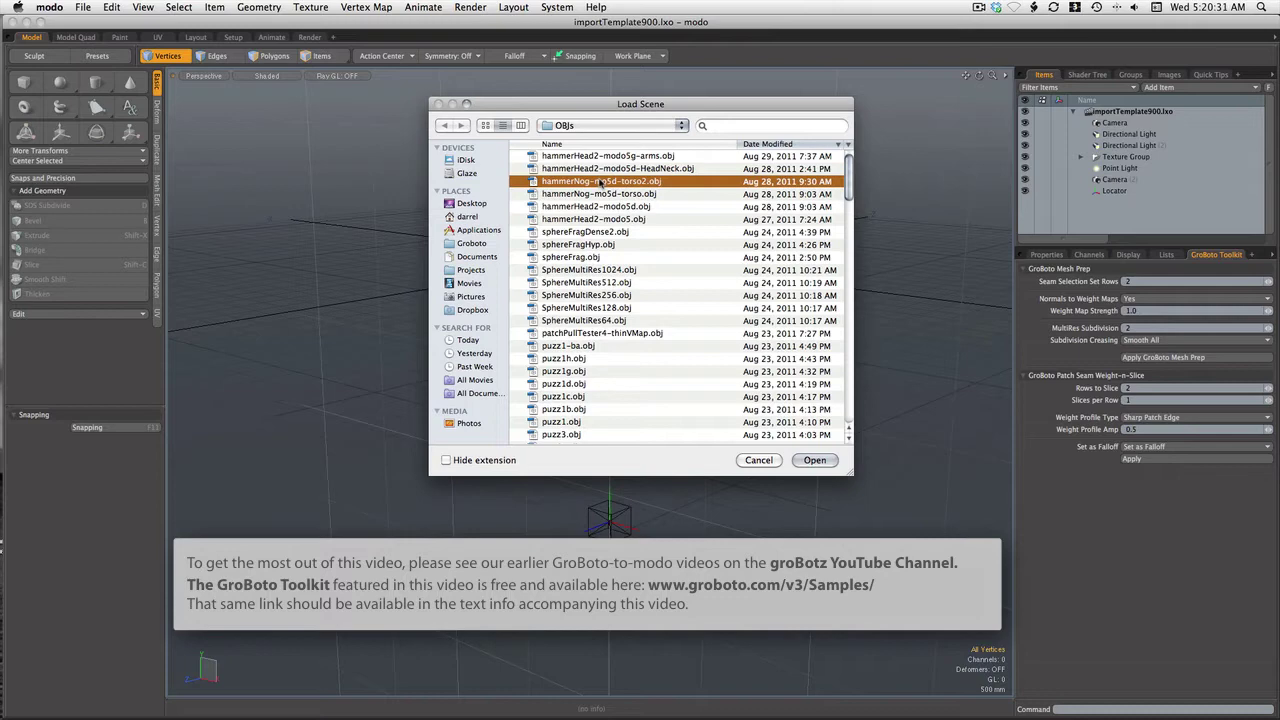
key("Return")
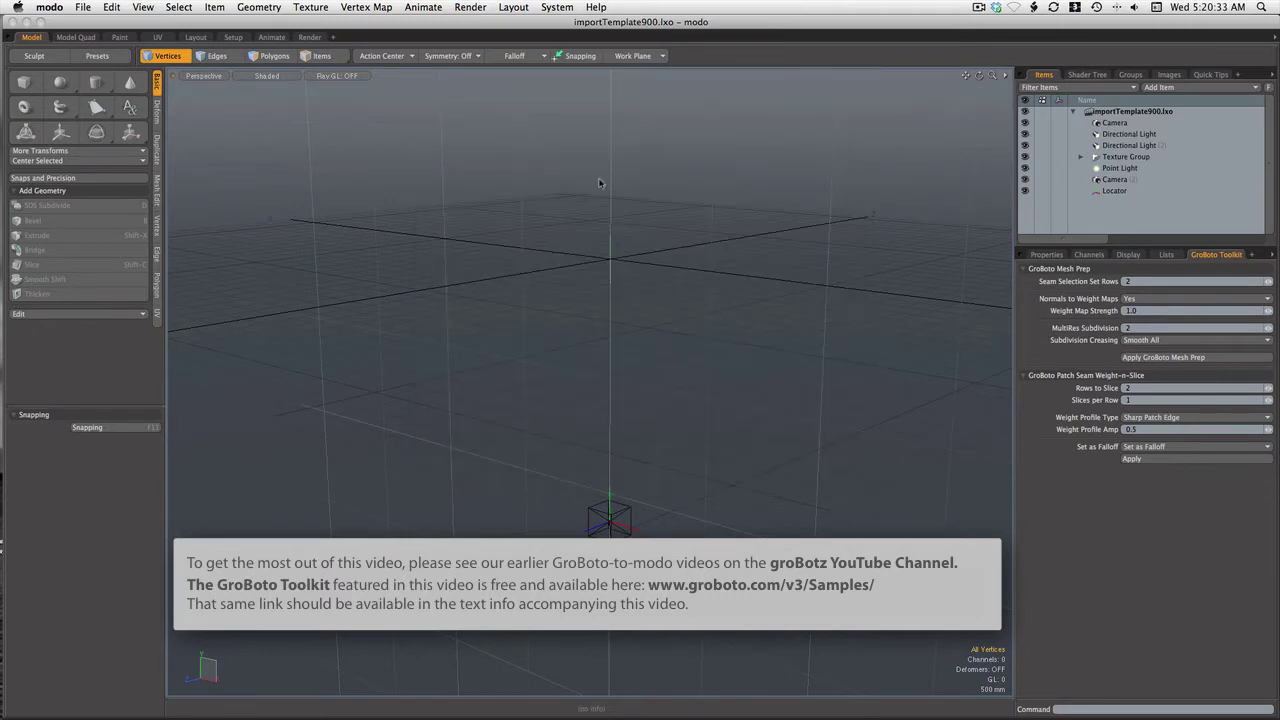
- Apply GroBoto Mesh Prep to the Mesh item inside the hammerNog-mo5d-torso2 group, converting its polygons to Catmull-Clark
scroll(600, 183, "down", 3)
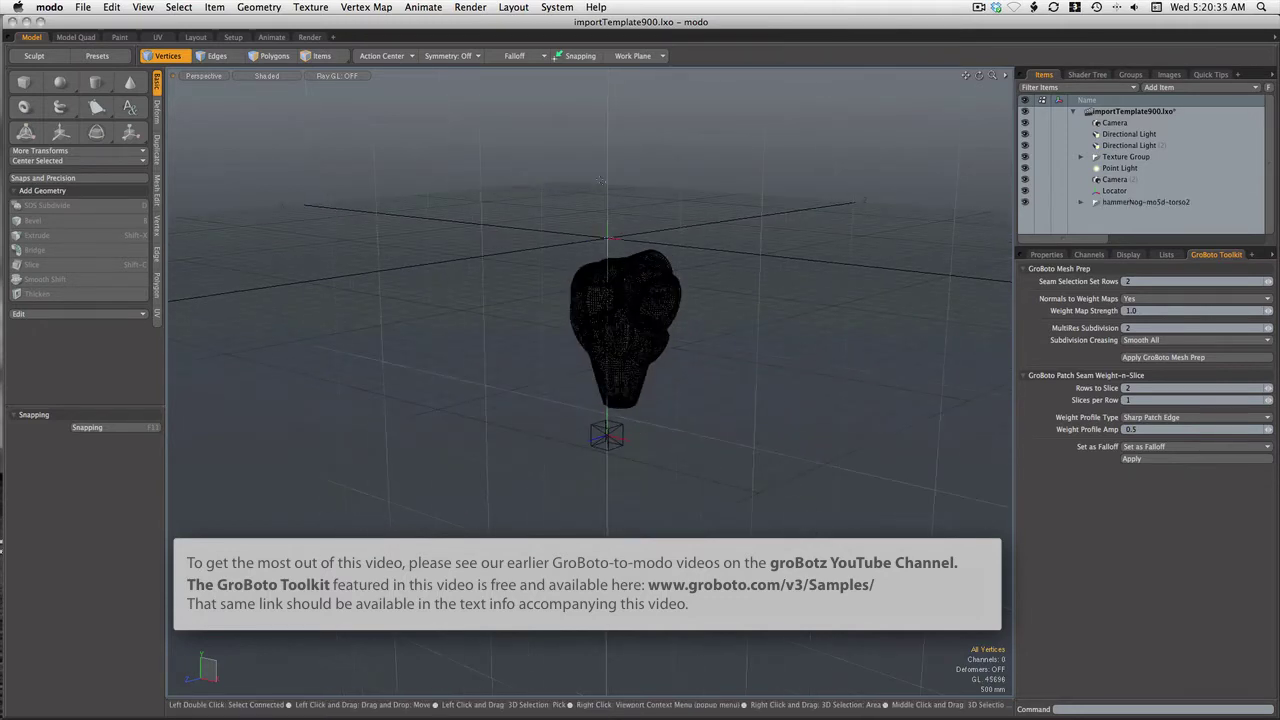
scroll(600, 183, "up", 8)
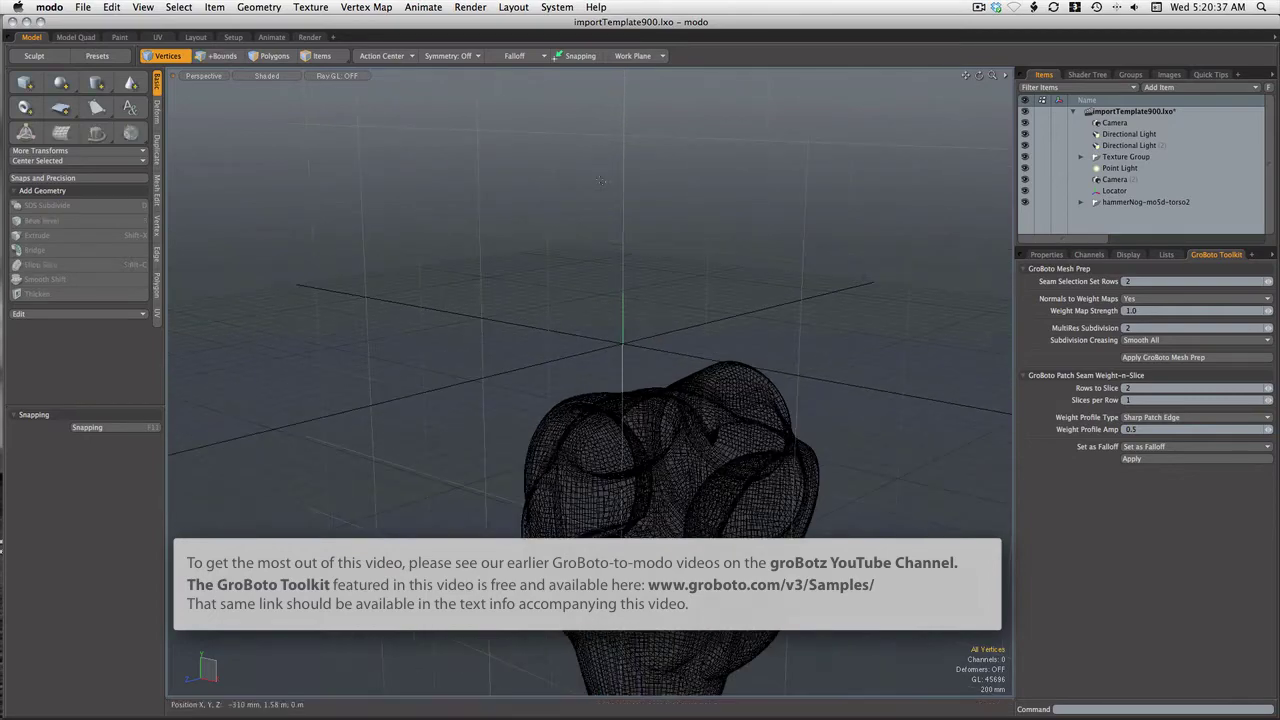
left_click_drag(600, 225, 550, 51, "alt+shift")
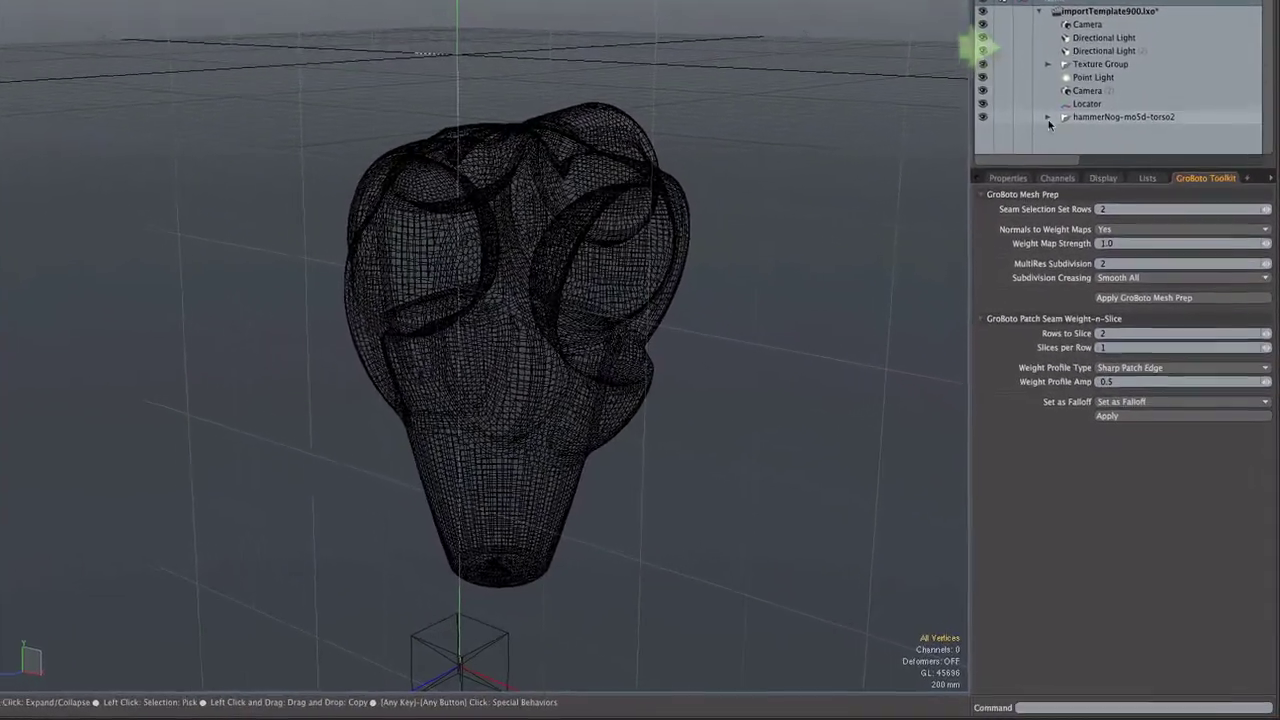
left_click(1060, 149)
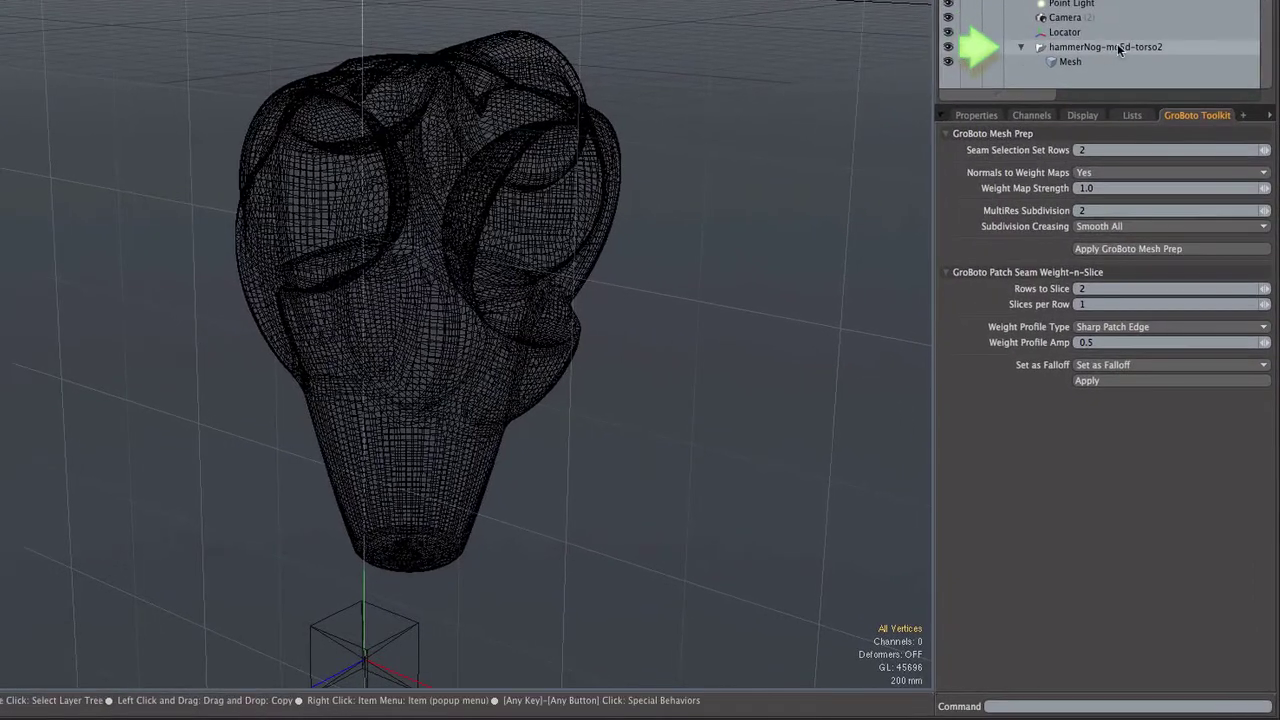
left_click(1108, 48)
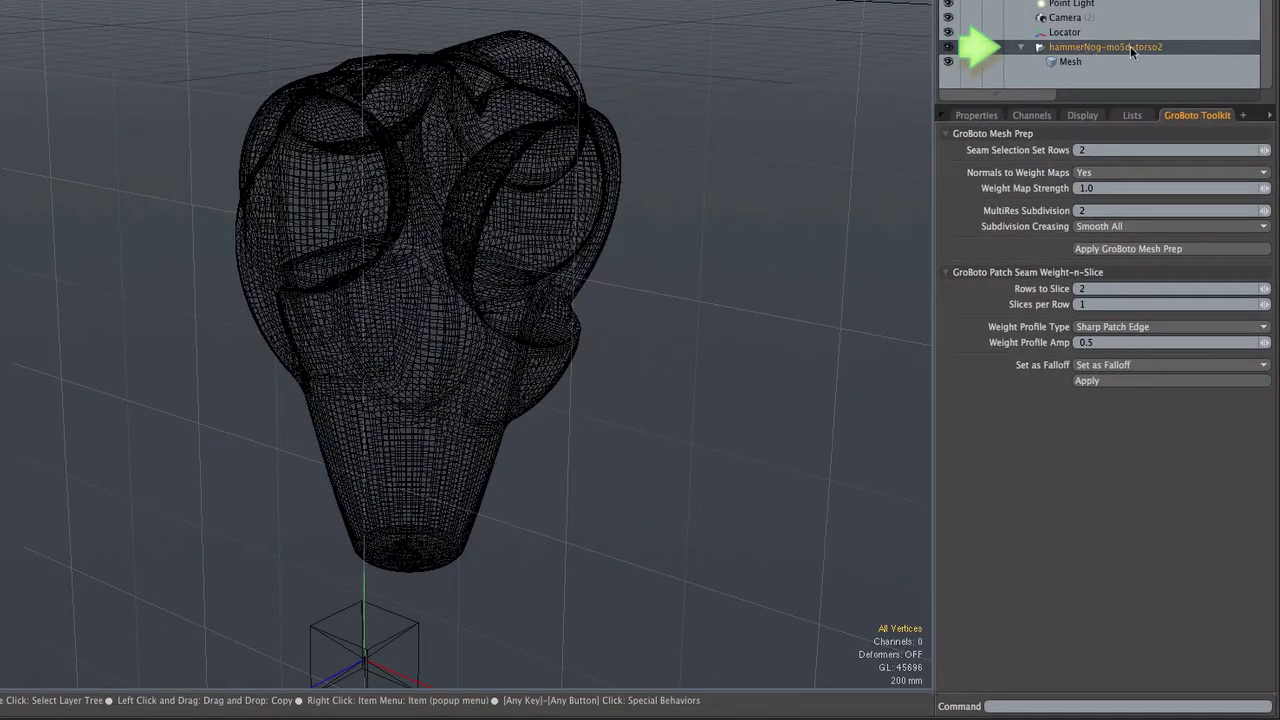
left_click(1069, 62)
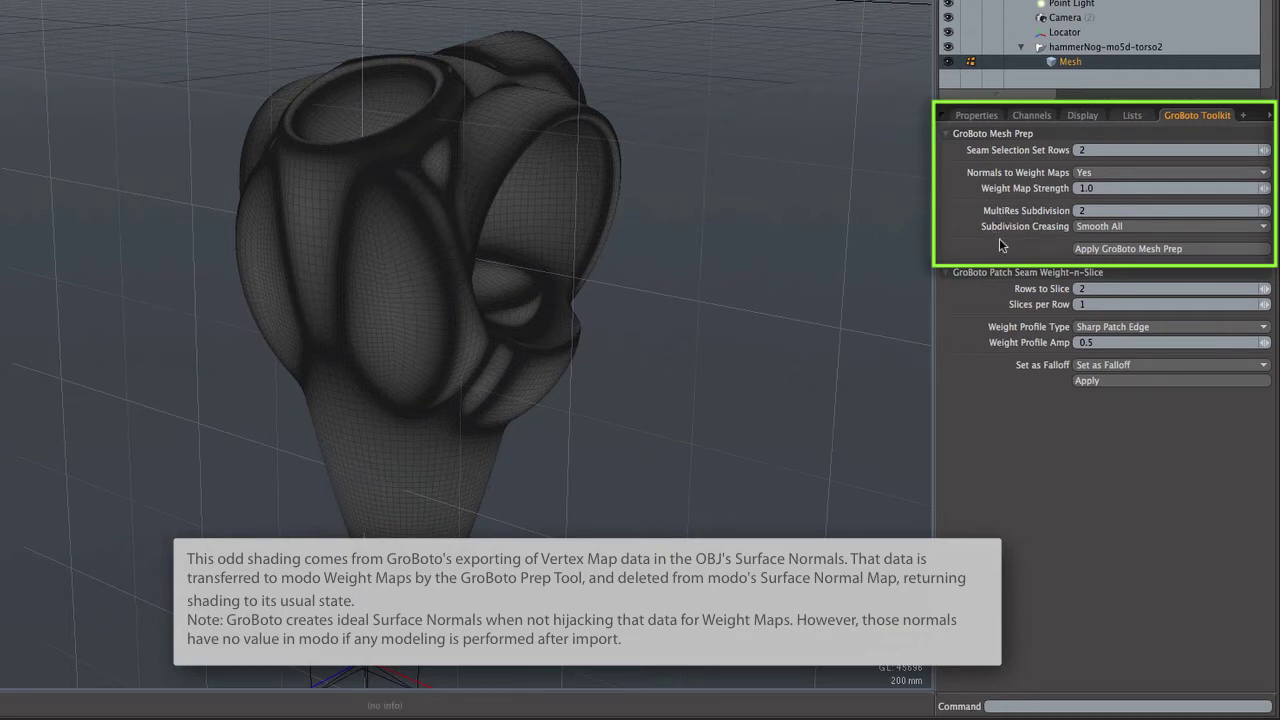
left_click(1092, 250)
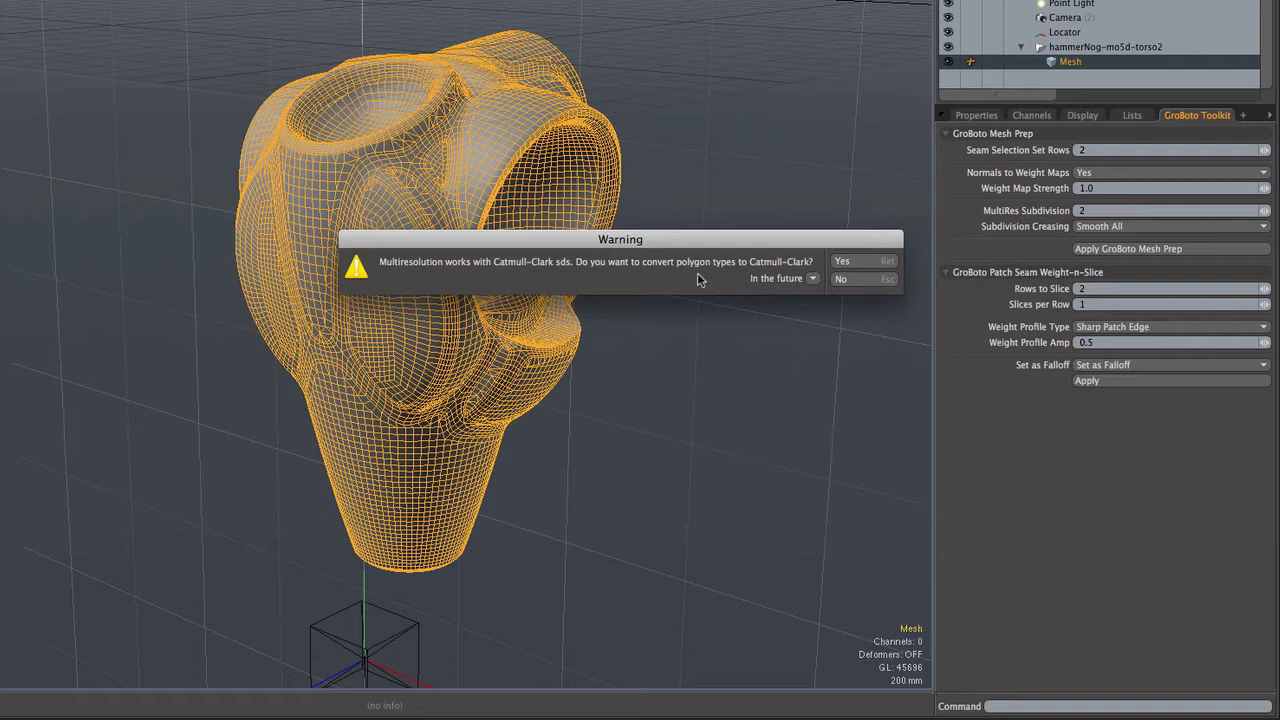
left_click(864, 262)
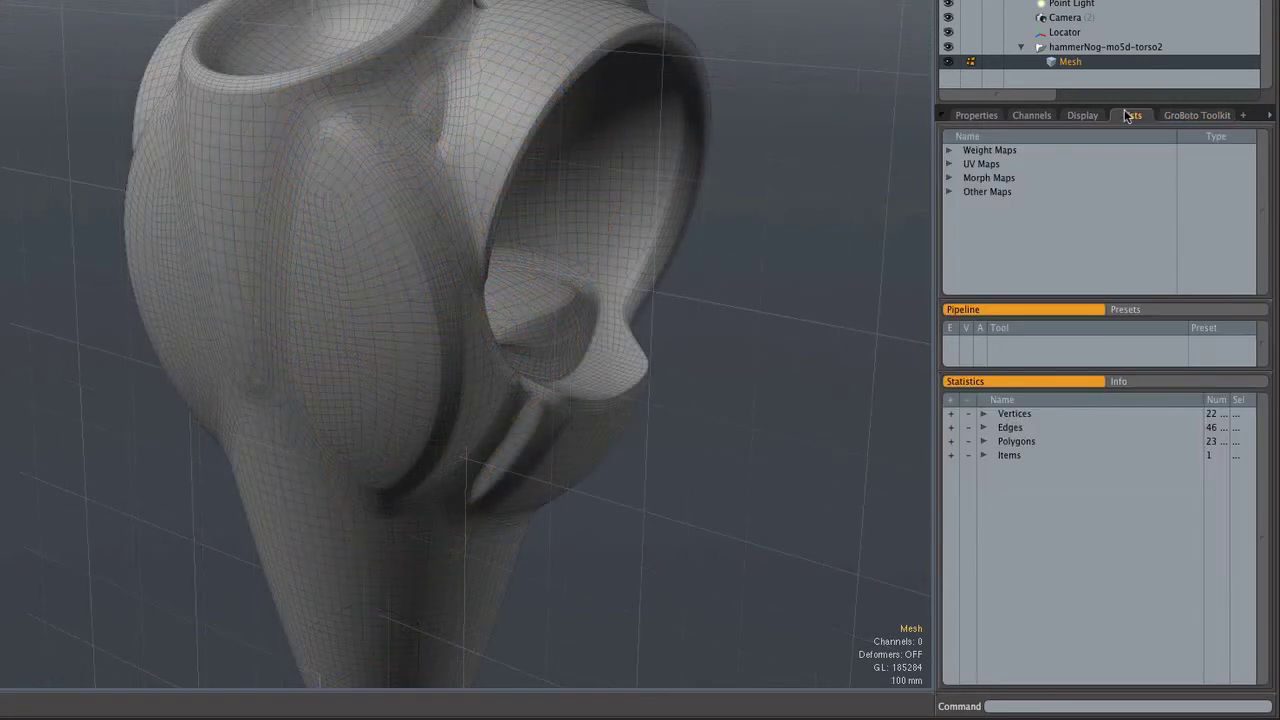
- Highlight the seamCenterRows polygon selection set on the mesh, then deselect it
left_click(984, 441)
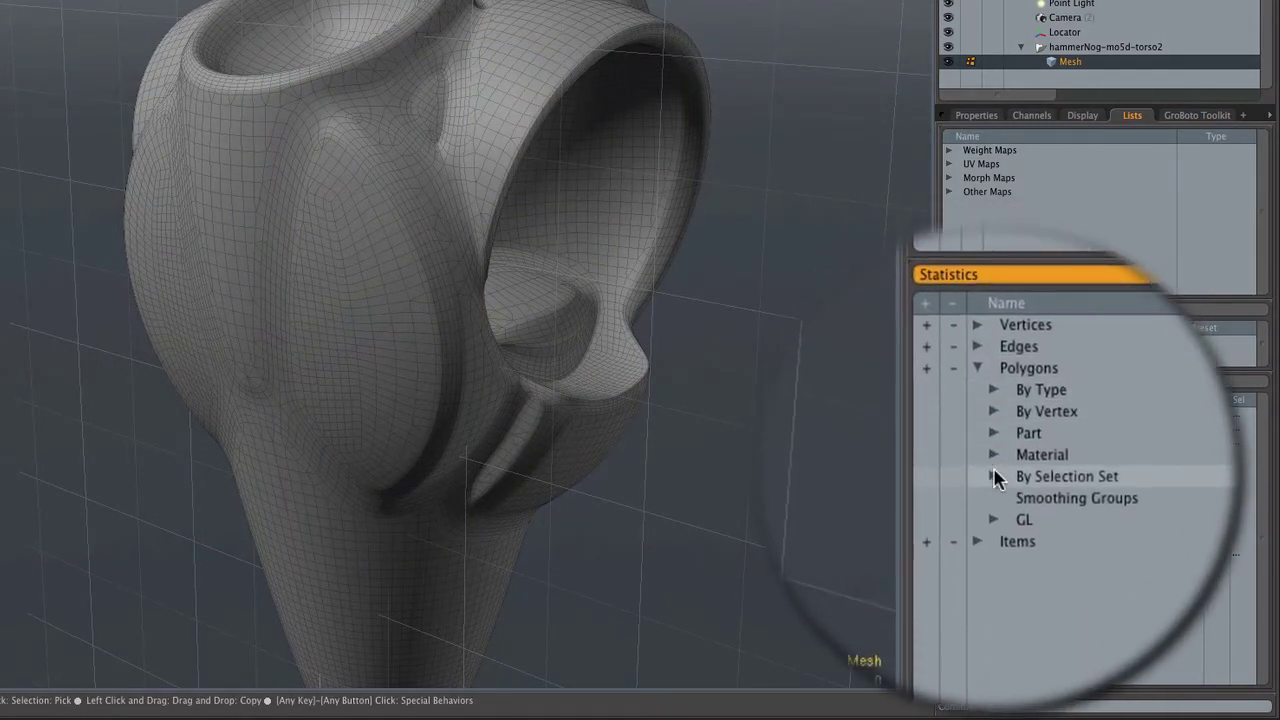
left_click(995, 474)
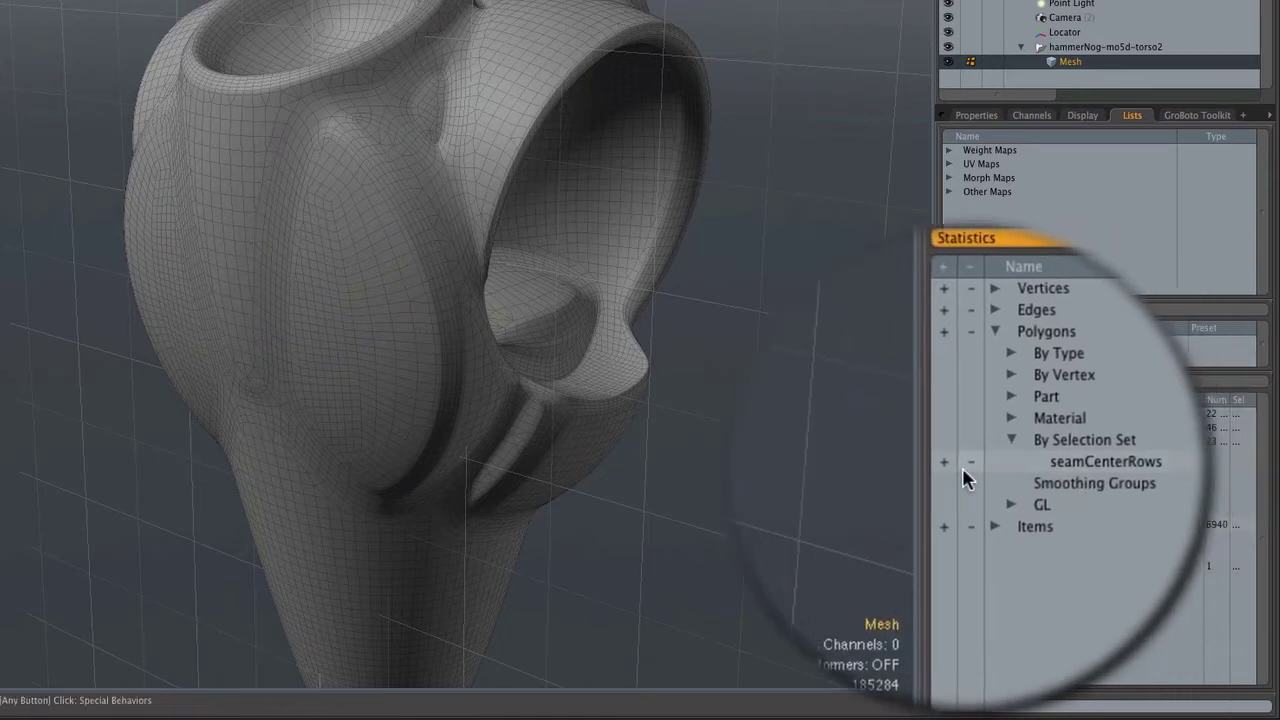
left_click(950, 470)
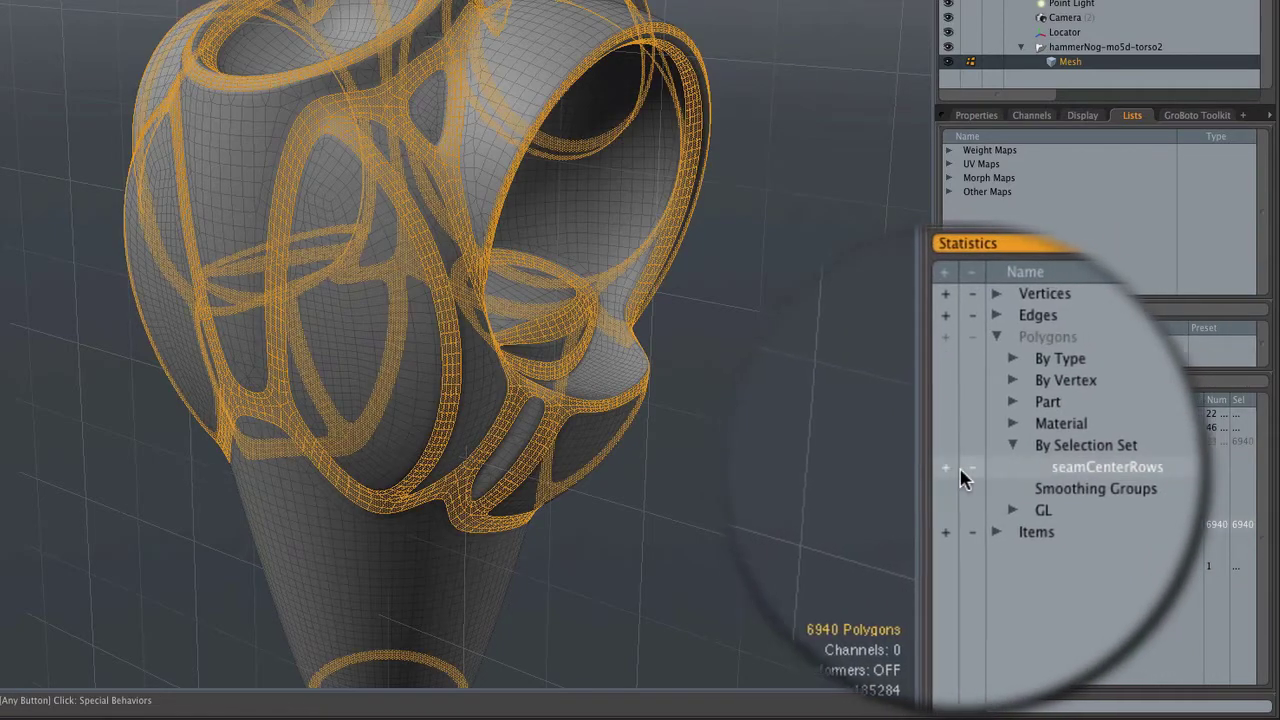
left_click(969, 470)
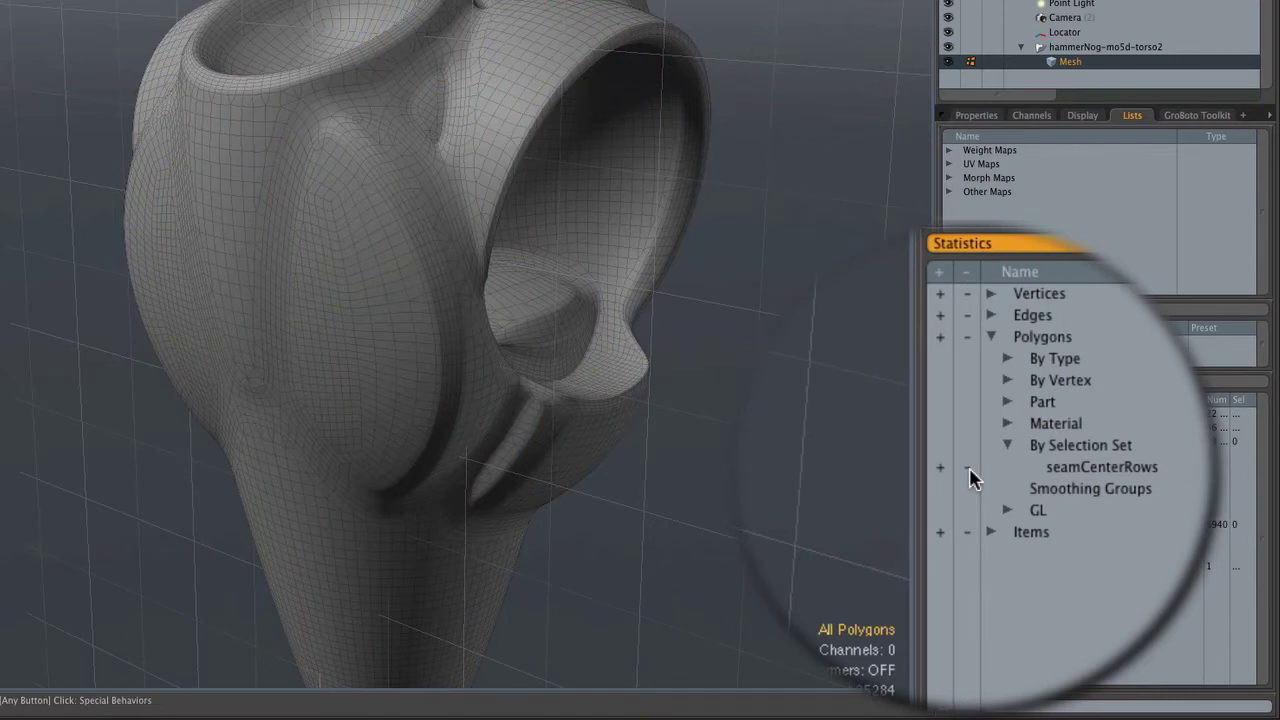
- Highlight the seamCenterBoundry edge selection set on the mesh, then deselect it
left_click(985, 431)
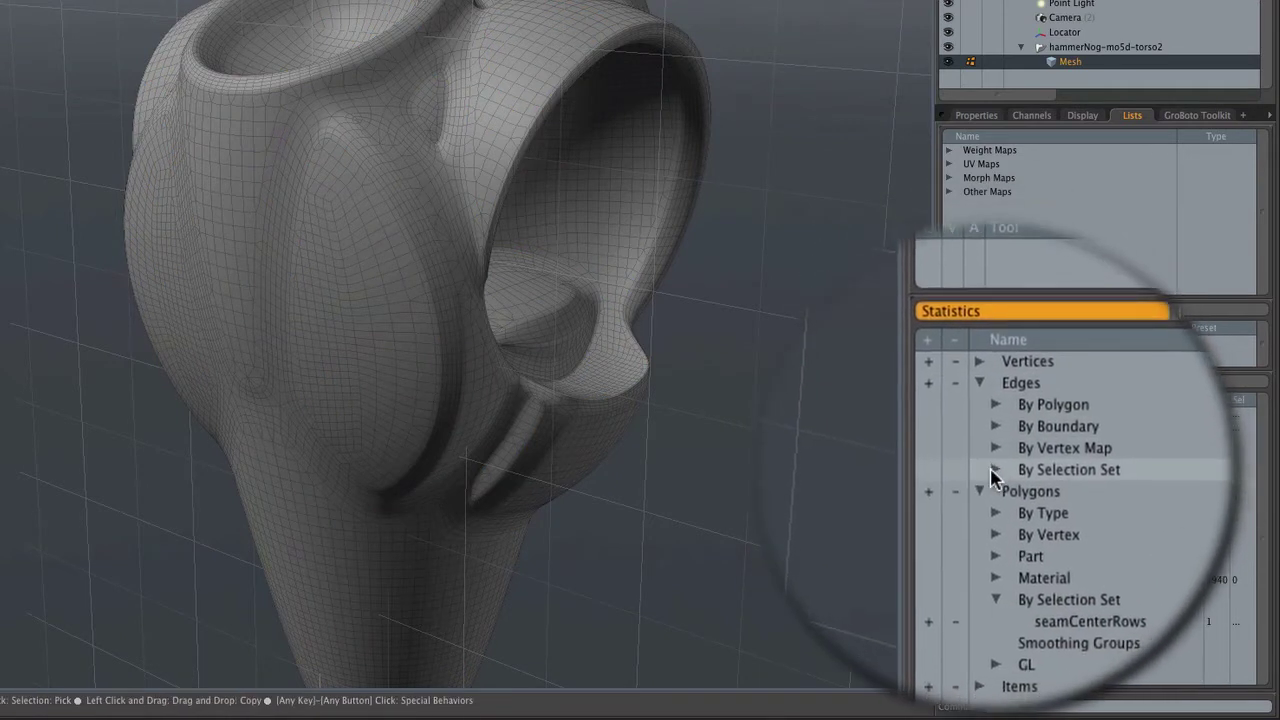
left_click(995, 476)
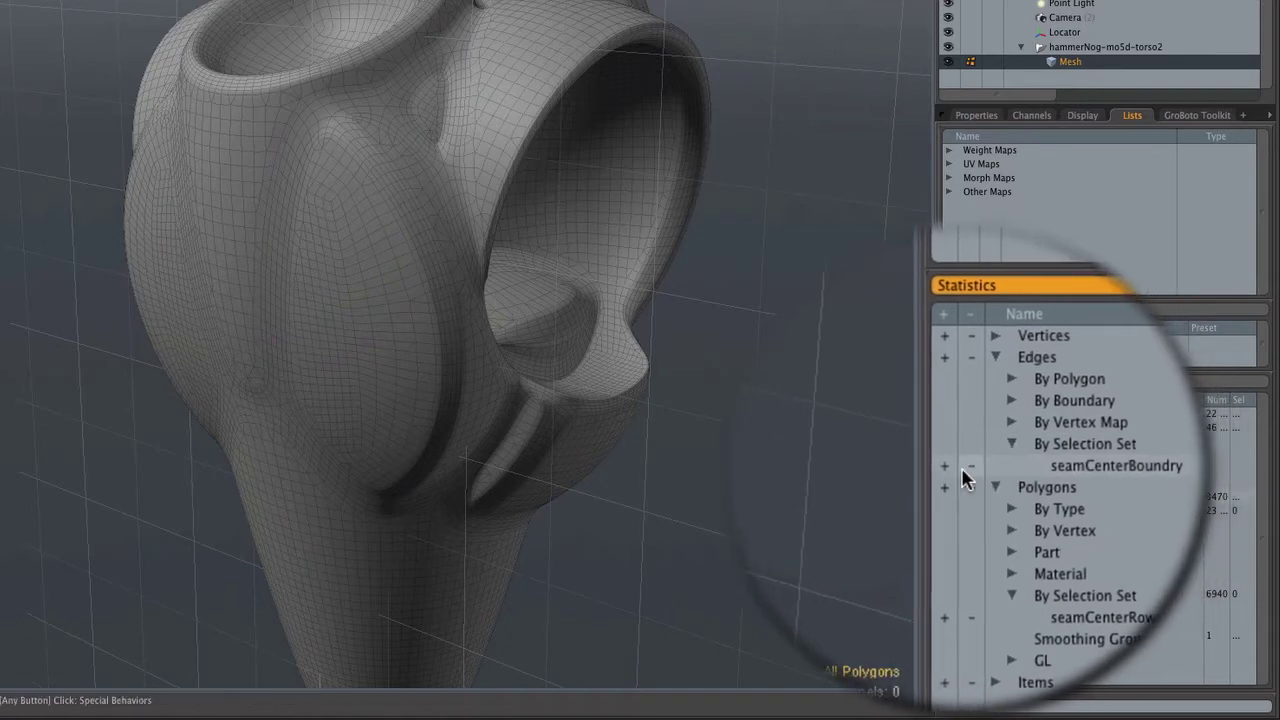
left_click(952, 478)
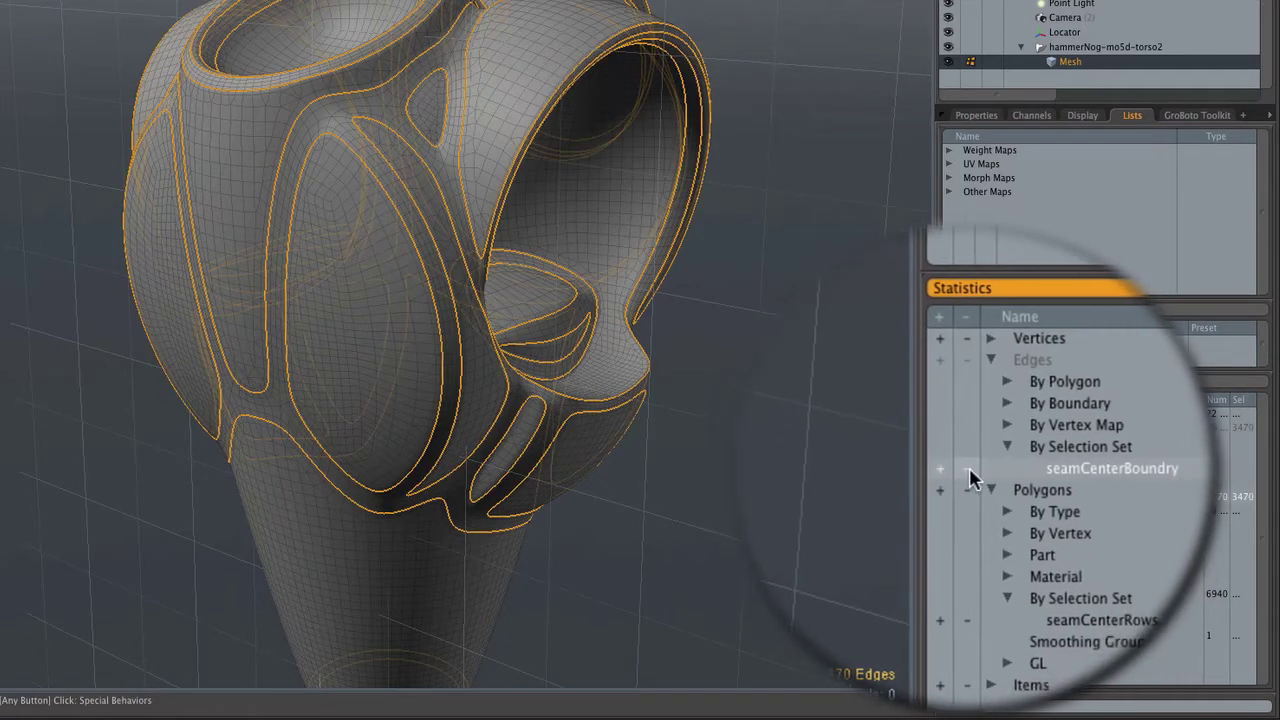
left_click(975, 478)
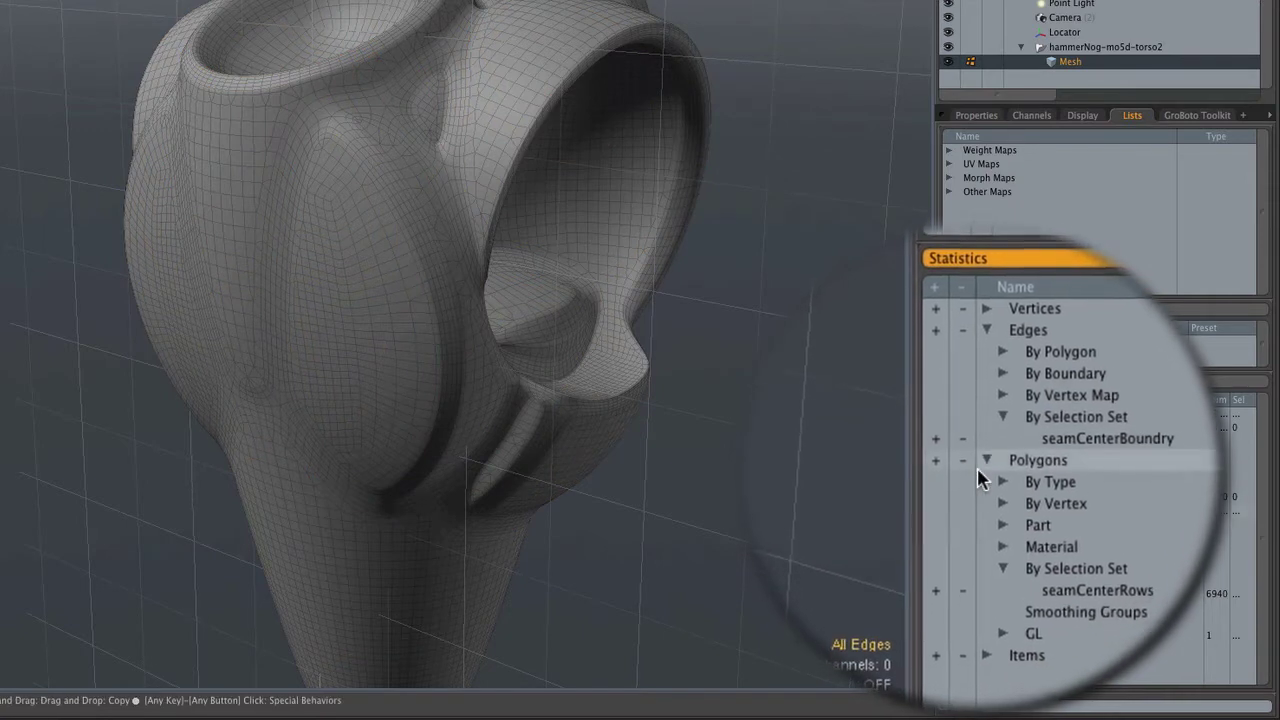
- Inspect the mesh's polygon parts by selecting and deselecting _torso-6809, _torso-7456, _torso-7867 and _torso-8280 one at a time
left_click(994, 473)
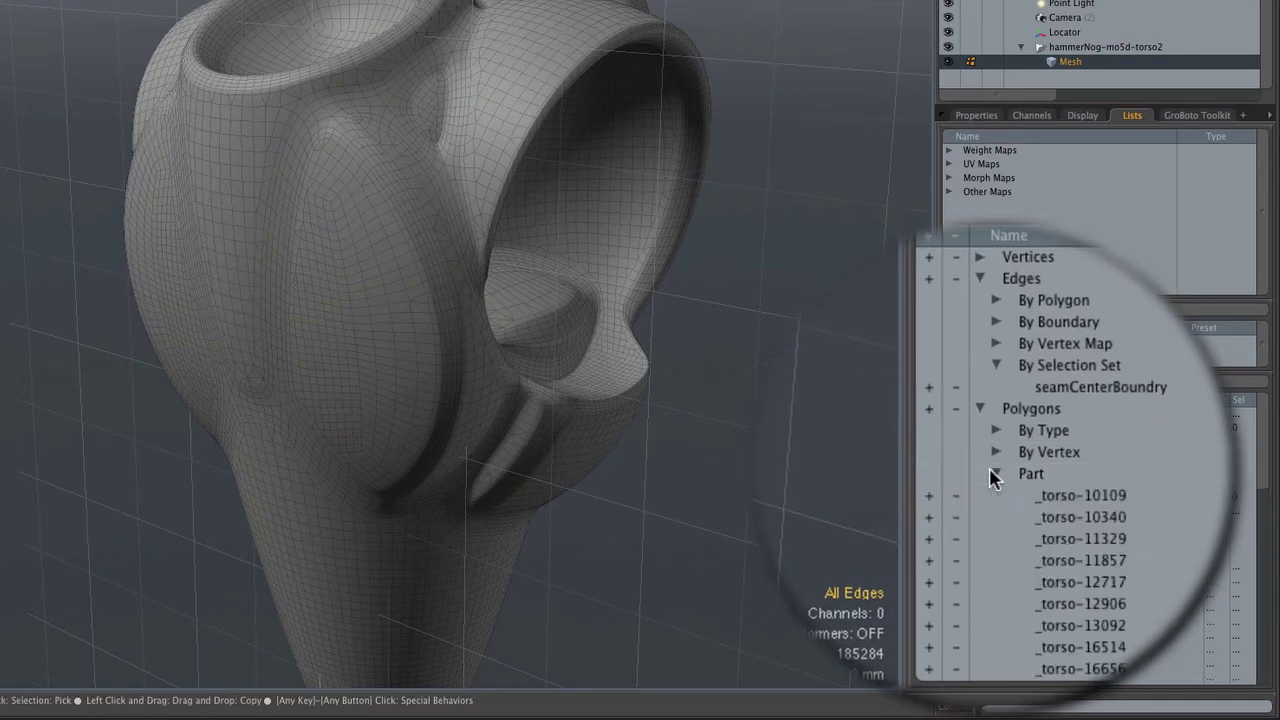
scroll(1050, 470, "down", 5)
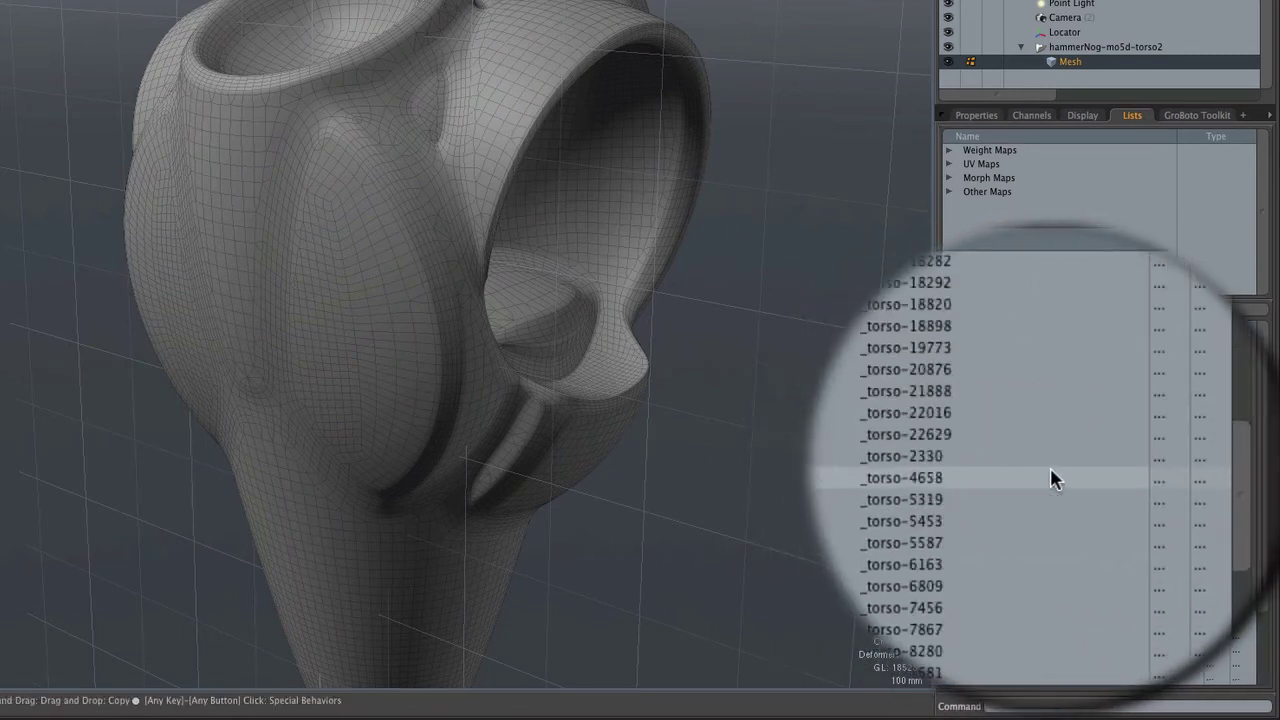
scroll(1050, 470, "down", 5)
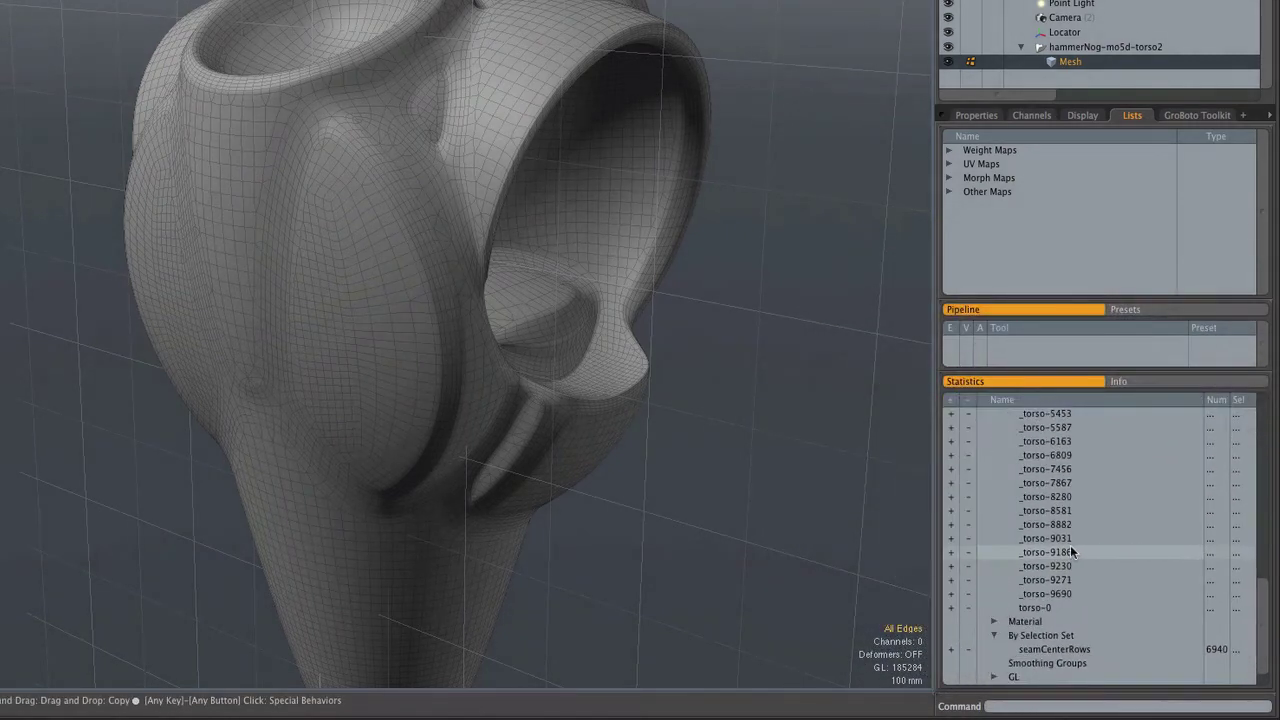
key("3")
left_click(951, 457)
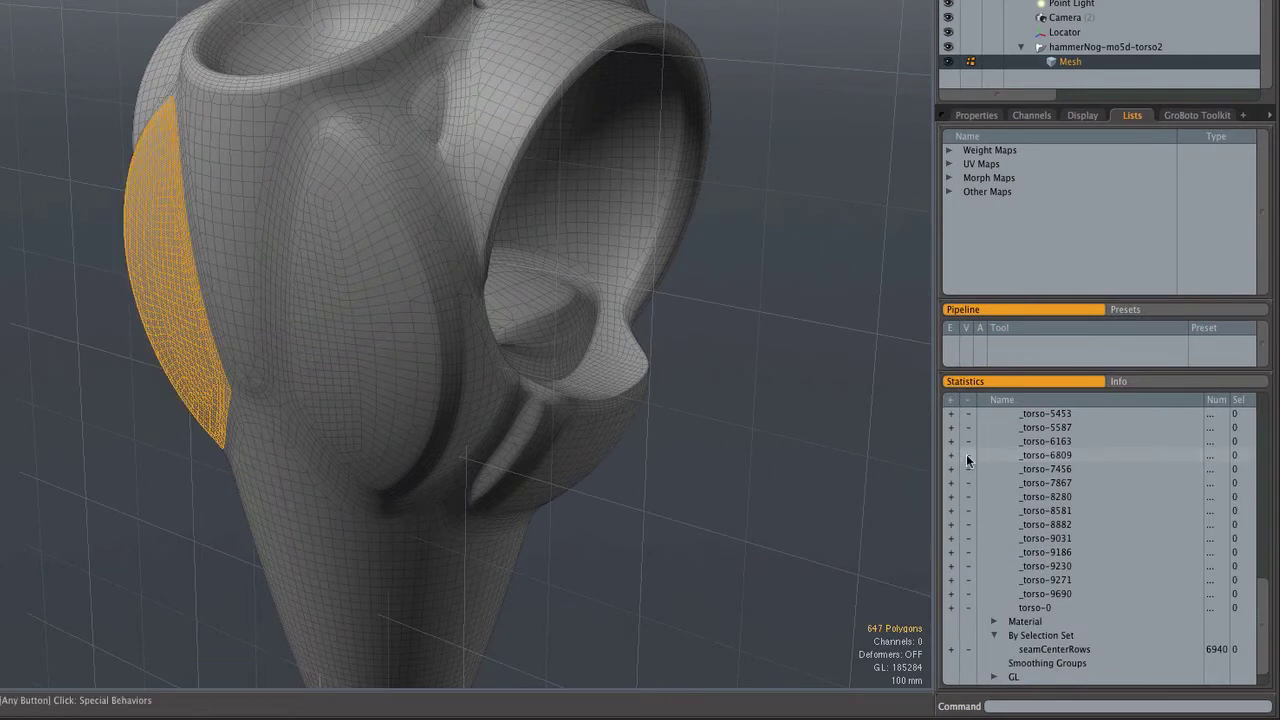
left_click(967, 455)
left_click(952, 469)
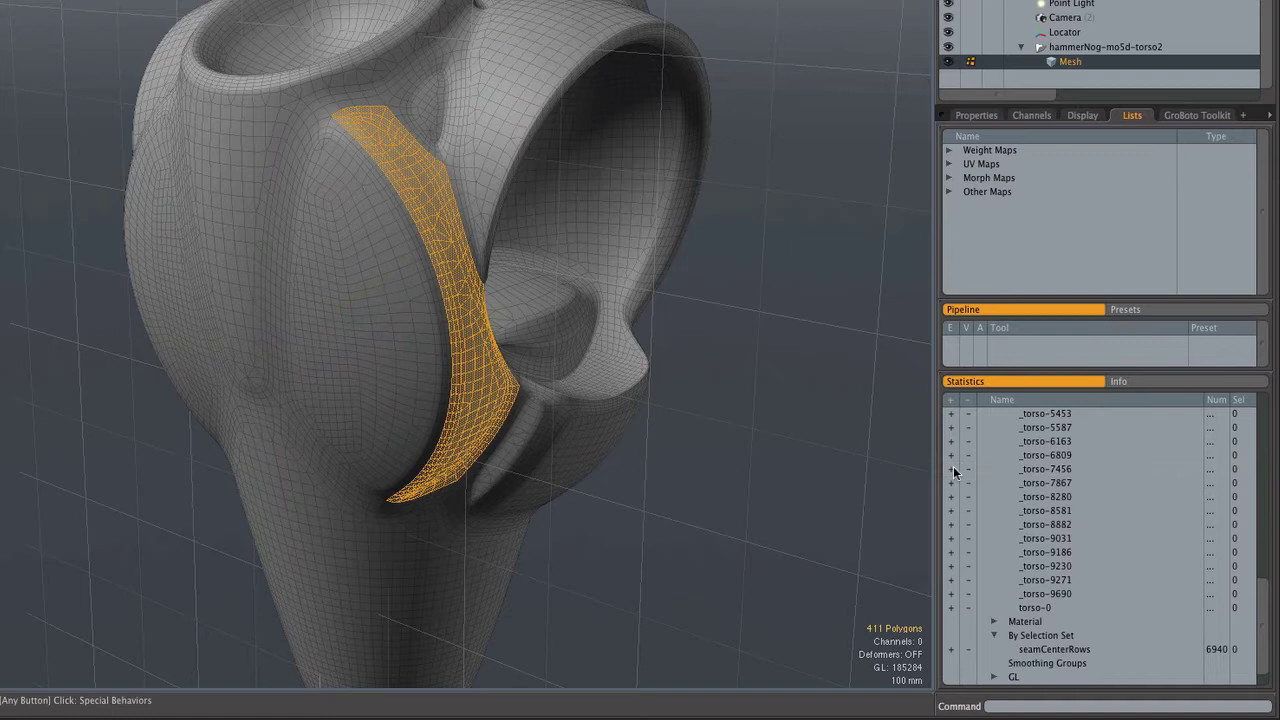
left_click(967, 469)
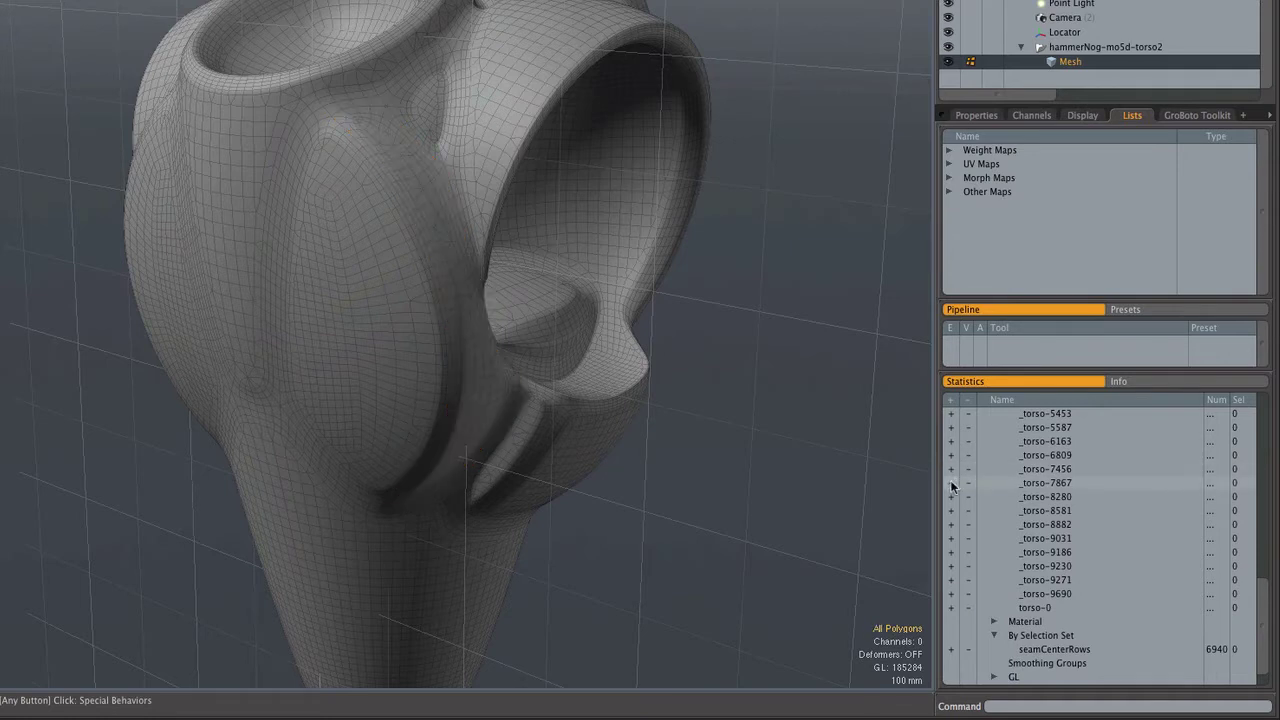
left_click(951, 483)
left_click(967, 483)
left_click(950, 497)
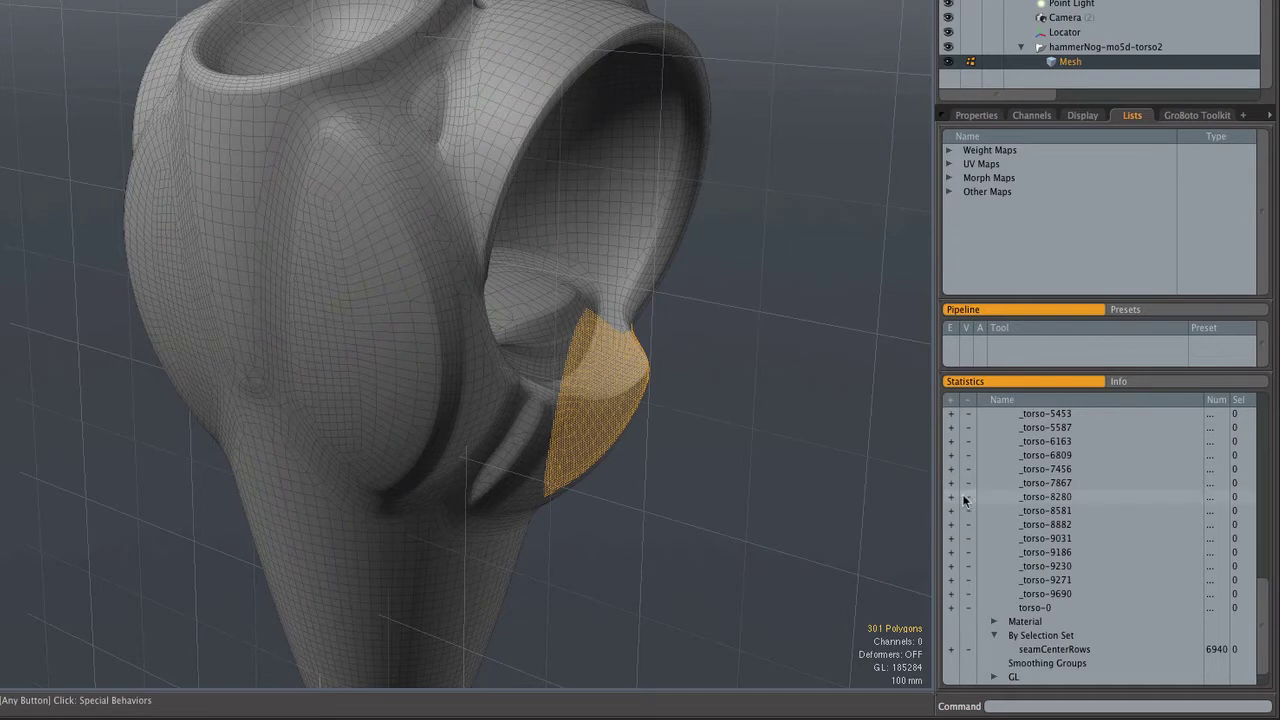
left_click(967, 497)
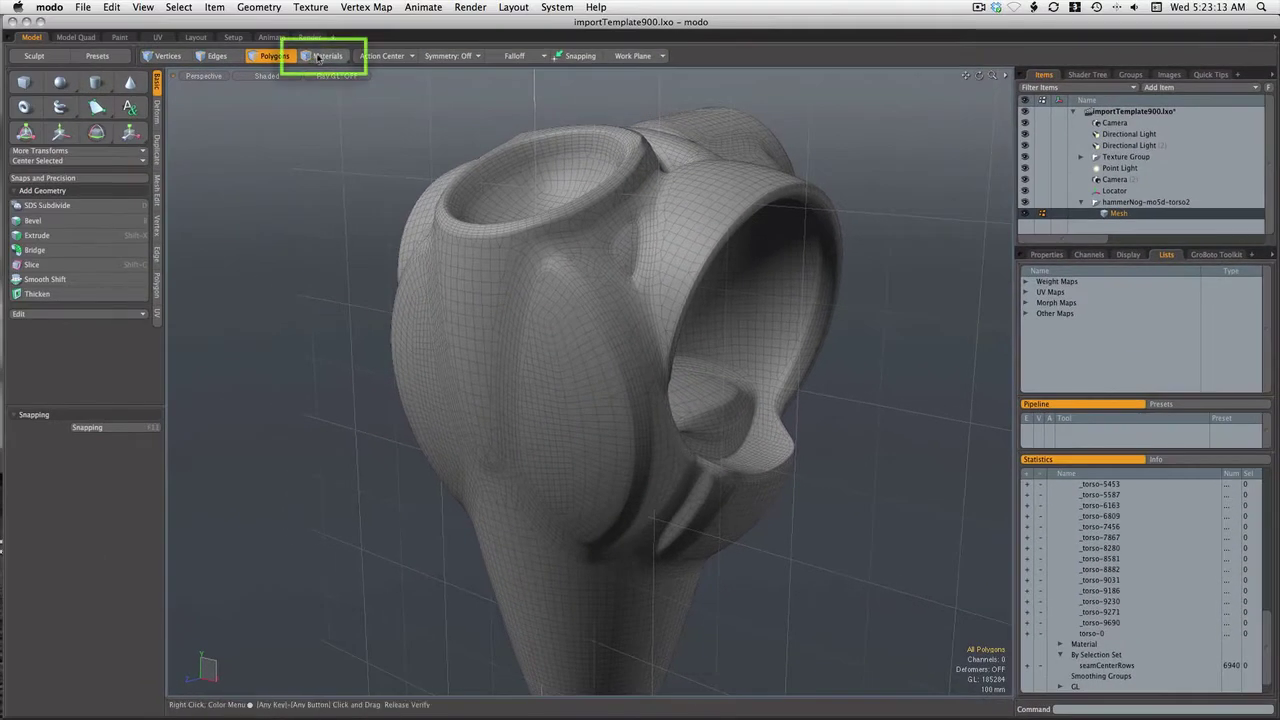
- Switch to Materials selection mode and pick individual patches directly on the torso mesh
left_click(318, 57)
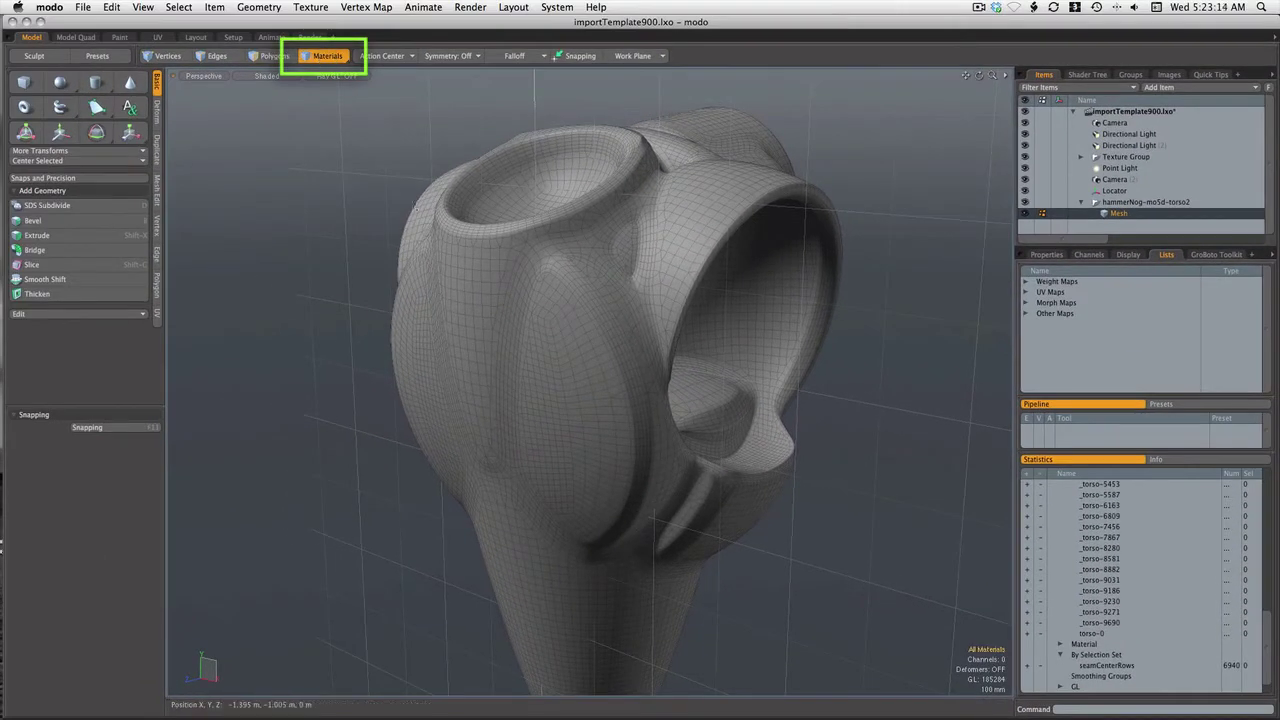
left_click(455, 248)
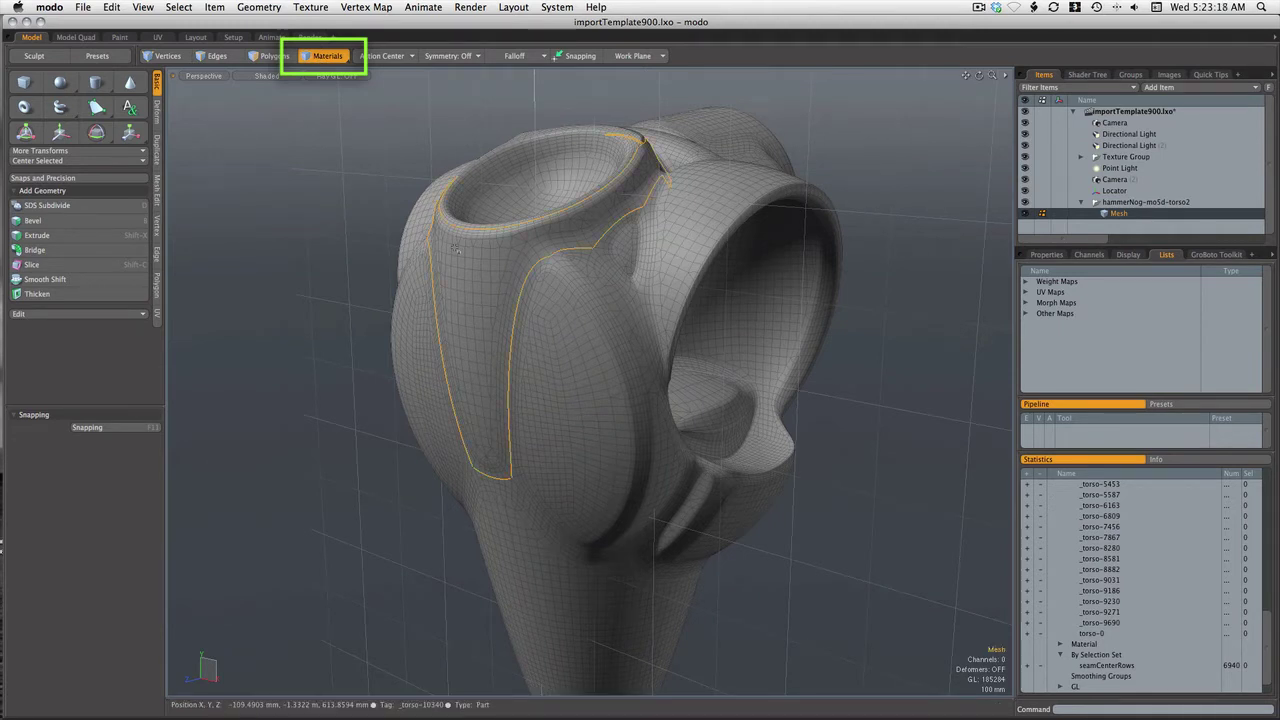
left_click(600, 325)
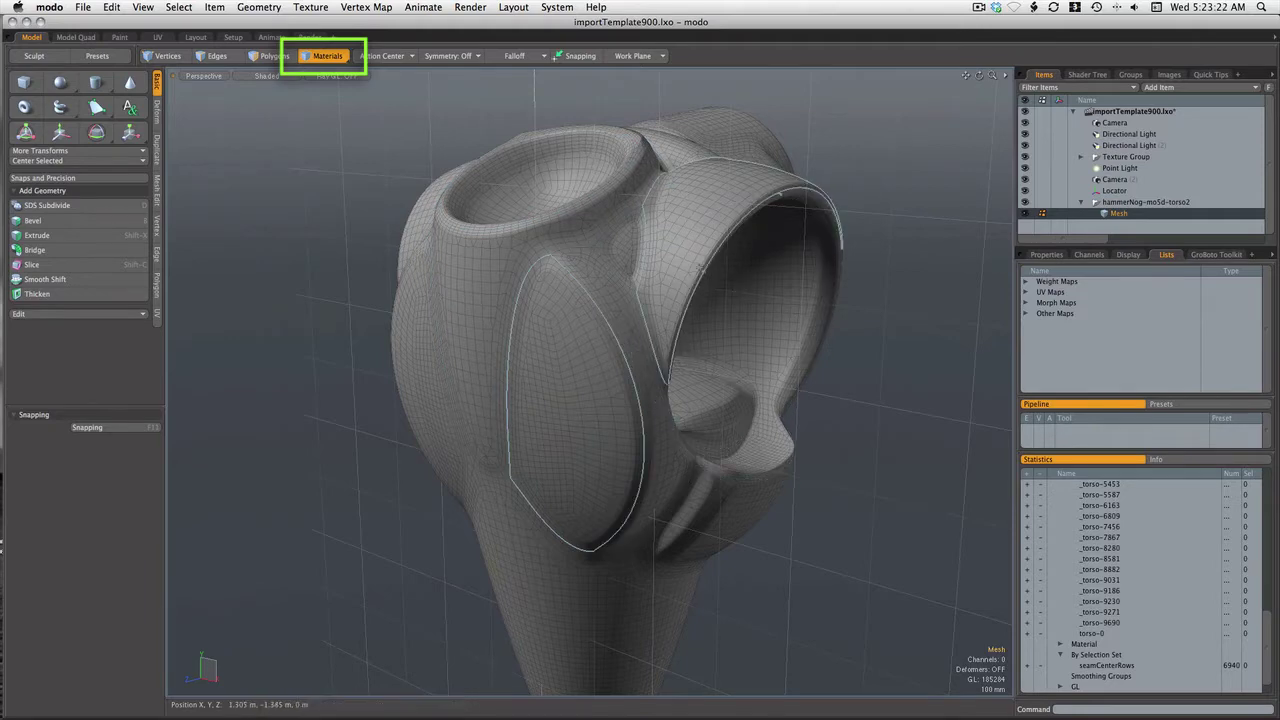
left_click(780, 200)
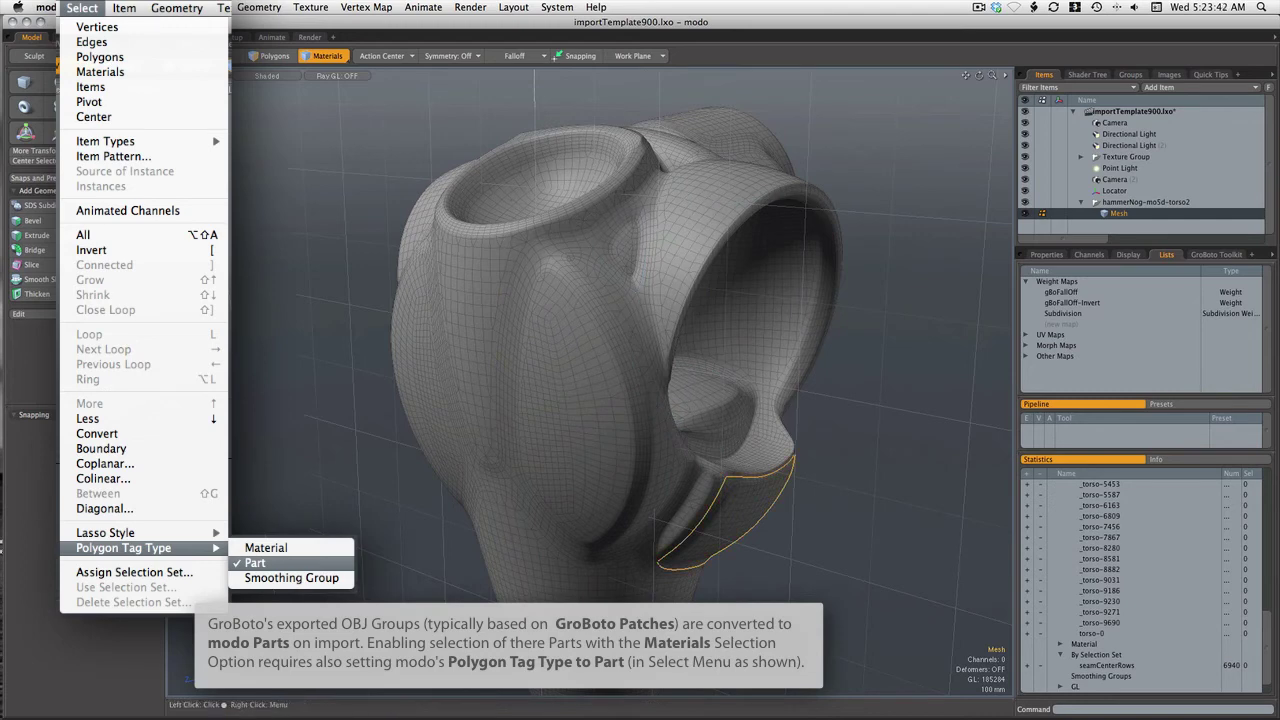
- Set the viewport shading to Vertex Map and view the gBoFallOff-Invert and gBoFallOff weight maps on the mesh
left_click(260, 77)
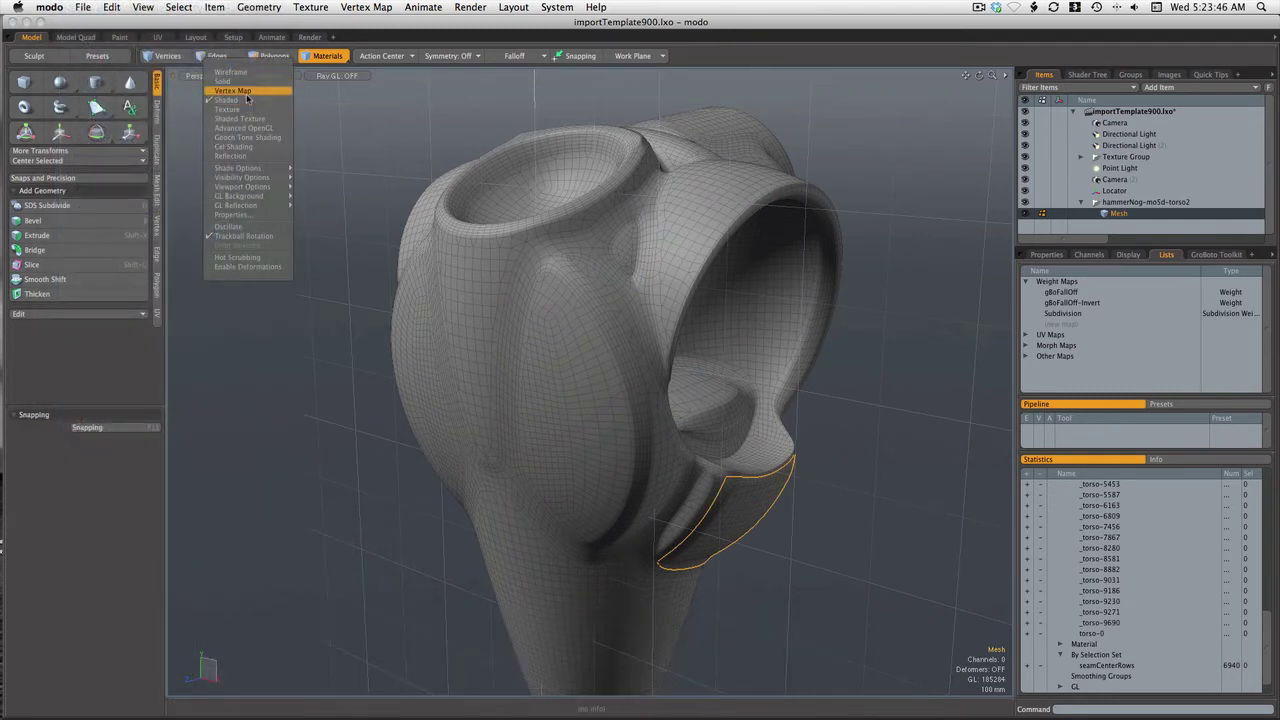
left_click(250, 97)
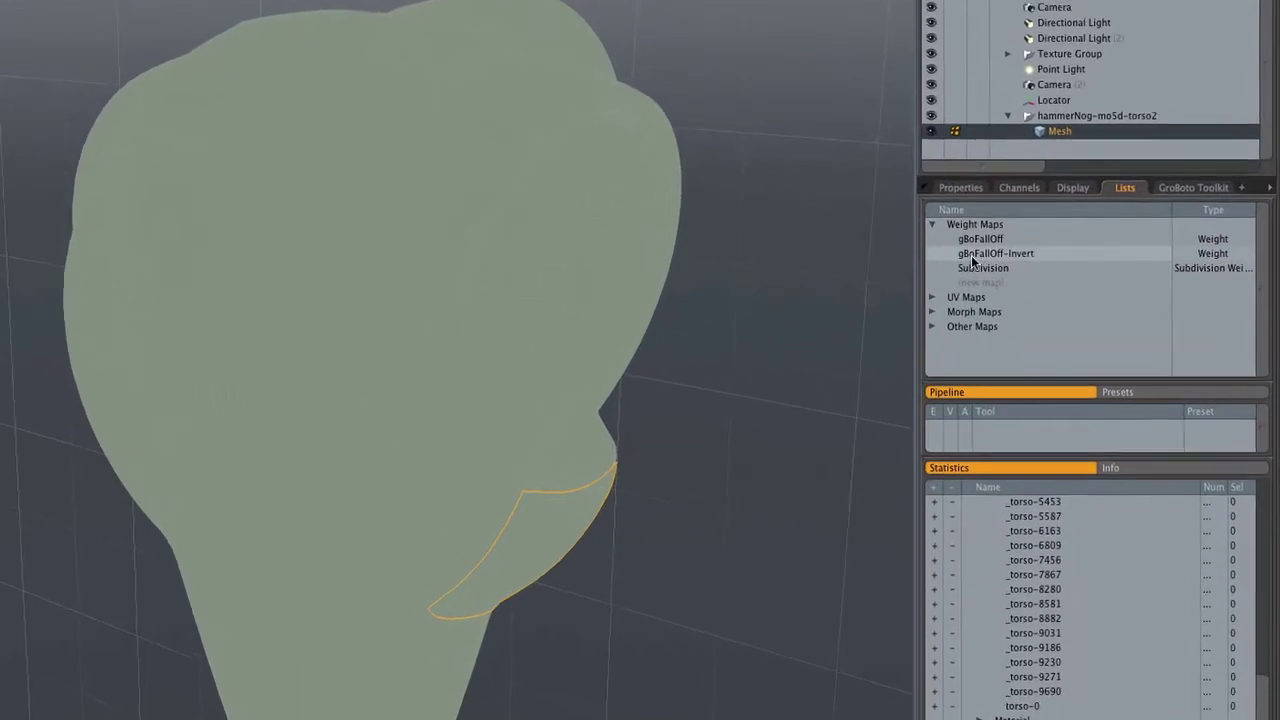
left_click(1053, 305)
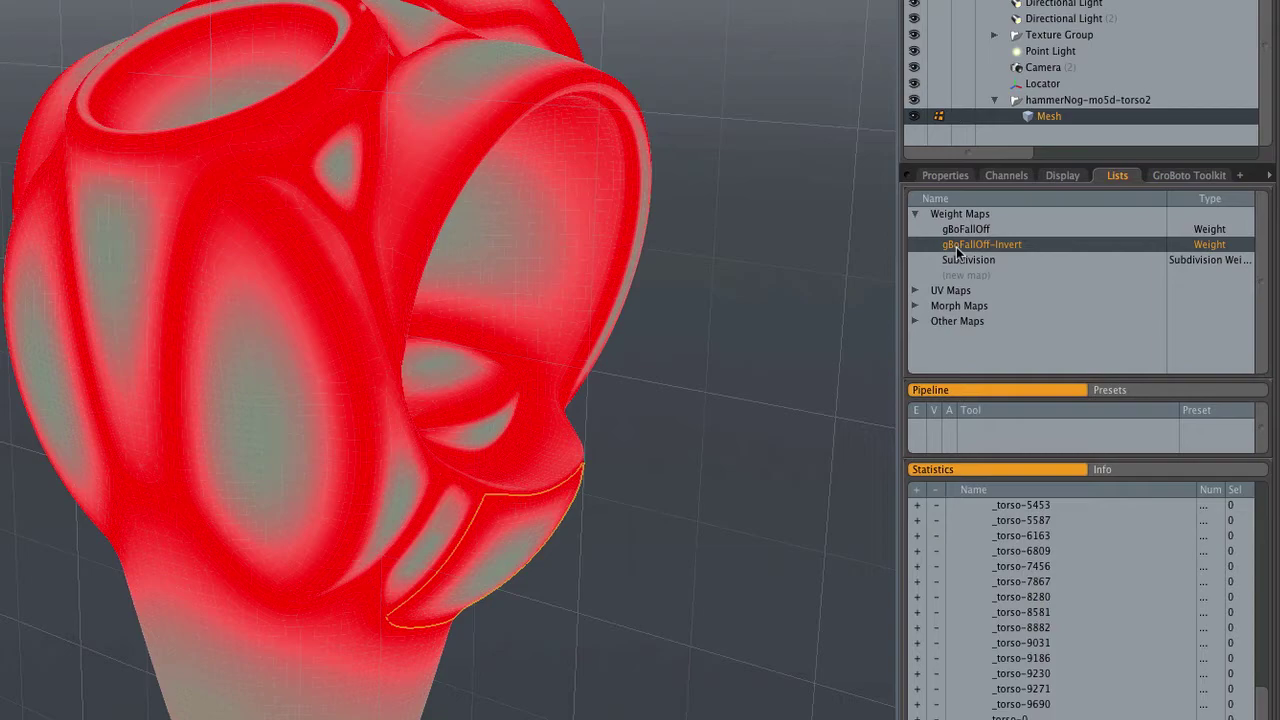
left_click(961, 232)
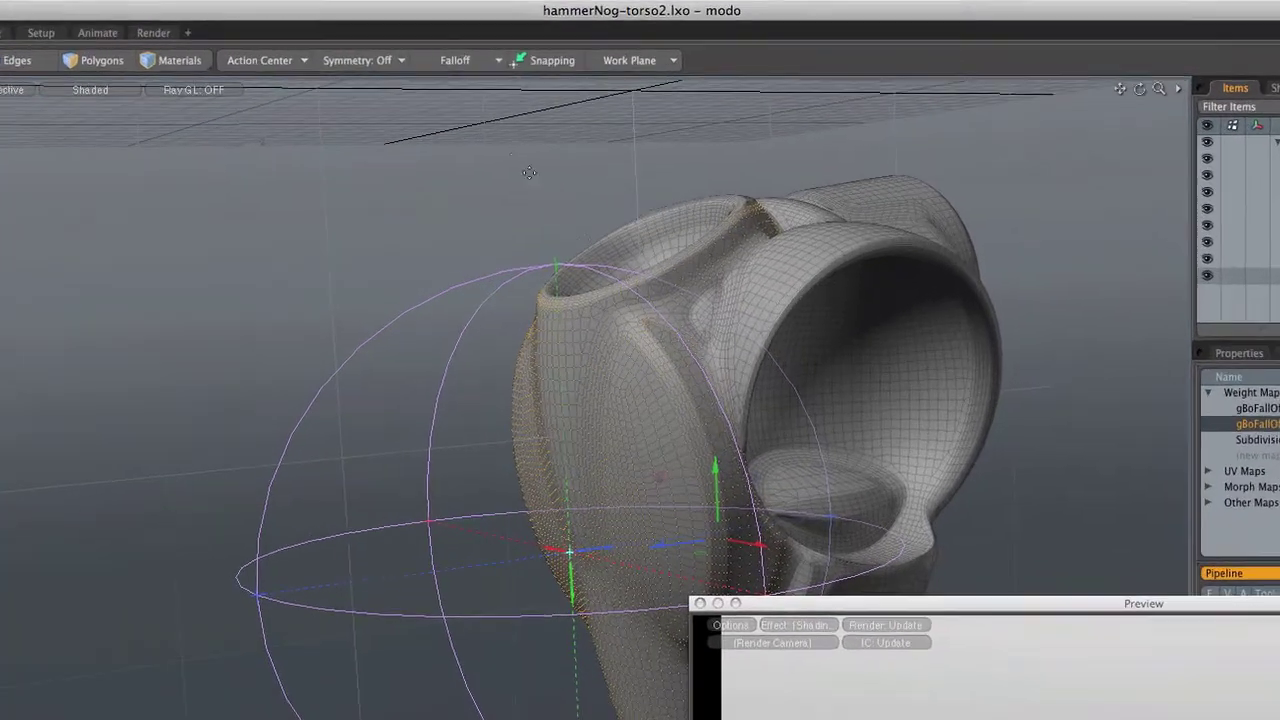
- Remove the Vertex Map falloff, move the selected vertices about 350 mm along Z with radial falloff only, and check the render preview
left_click(473, 66)
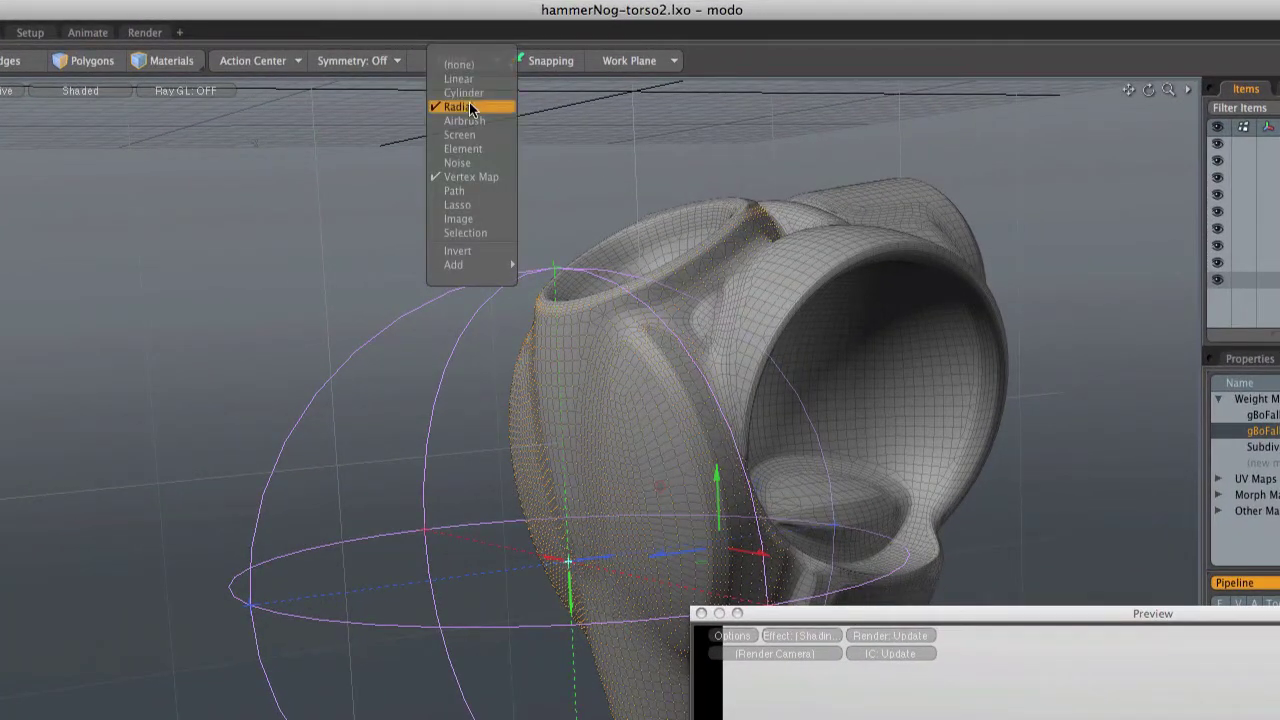
left_click(470, 176)
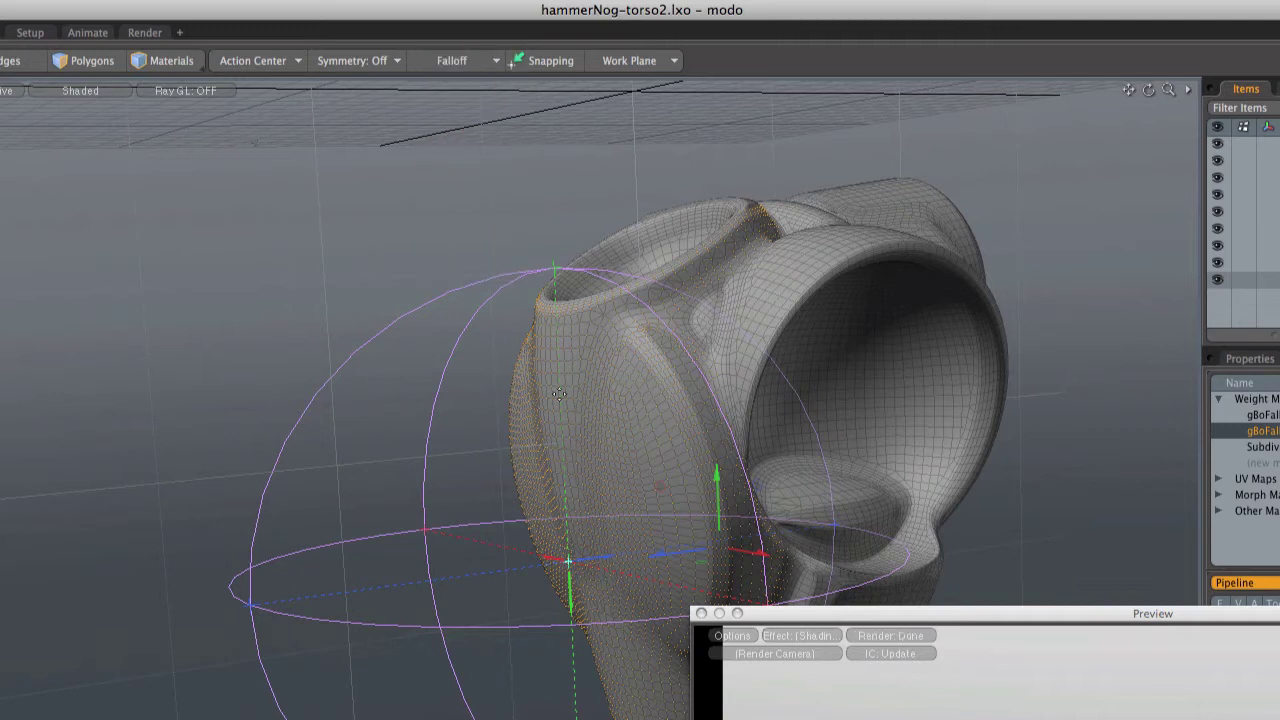
left_click_drag(672, 557, 621, 557)
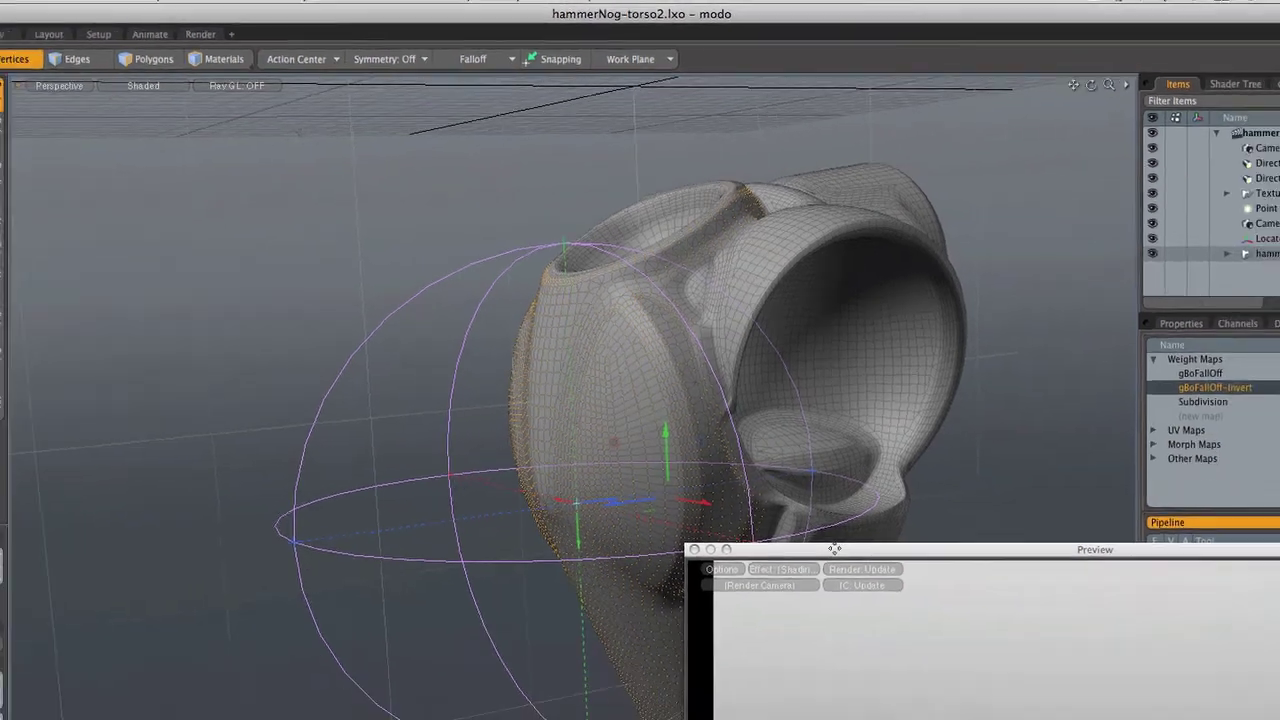
left_click_drag(854, 611, 854, 204)
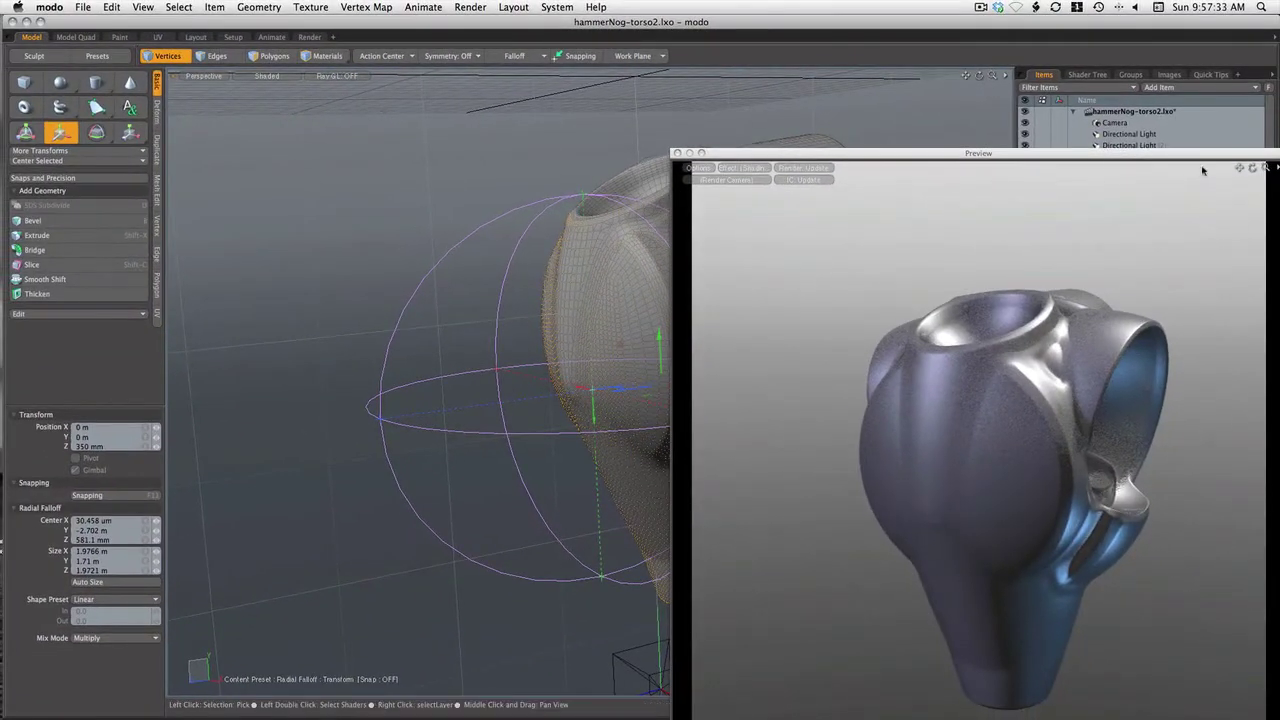
left_click_drag(1251, 168, 1215, 163)
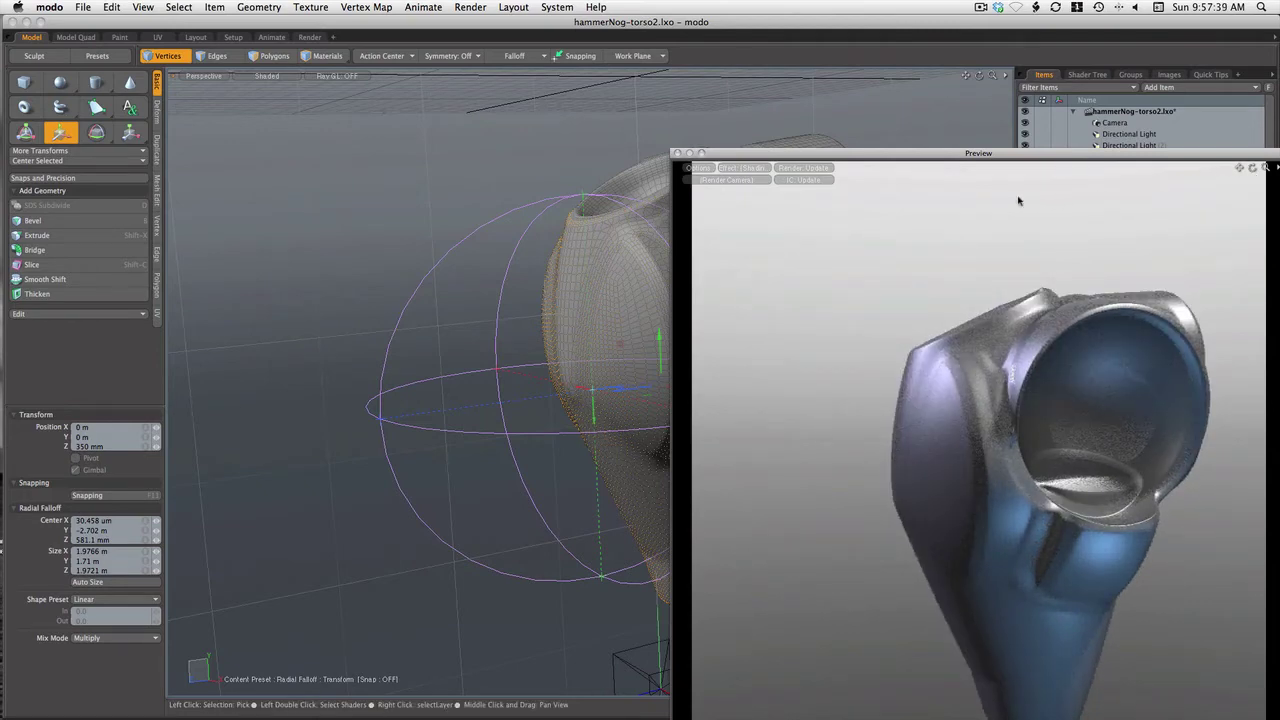
left_click_drag(976, 153, 1126, 343)
- Add a Vertex Map falloff alongside the radial falloff and make gBoFallOff its weight map
left_click(518, 55)
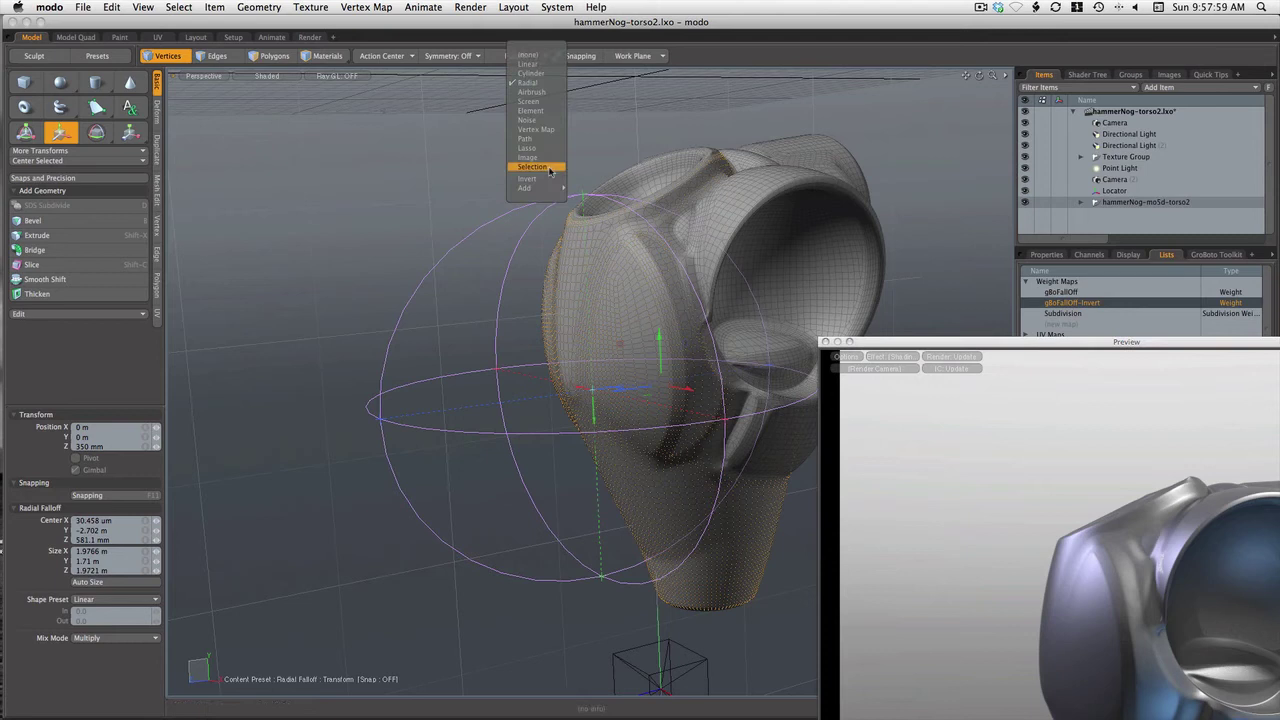
mouse_move(549, 188)
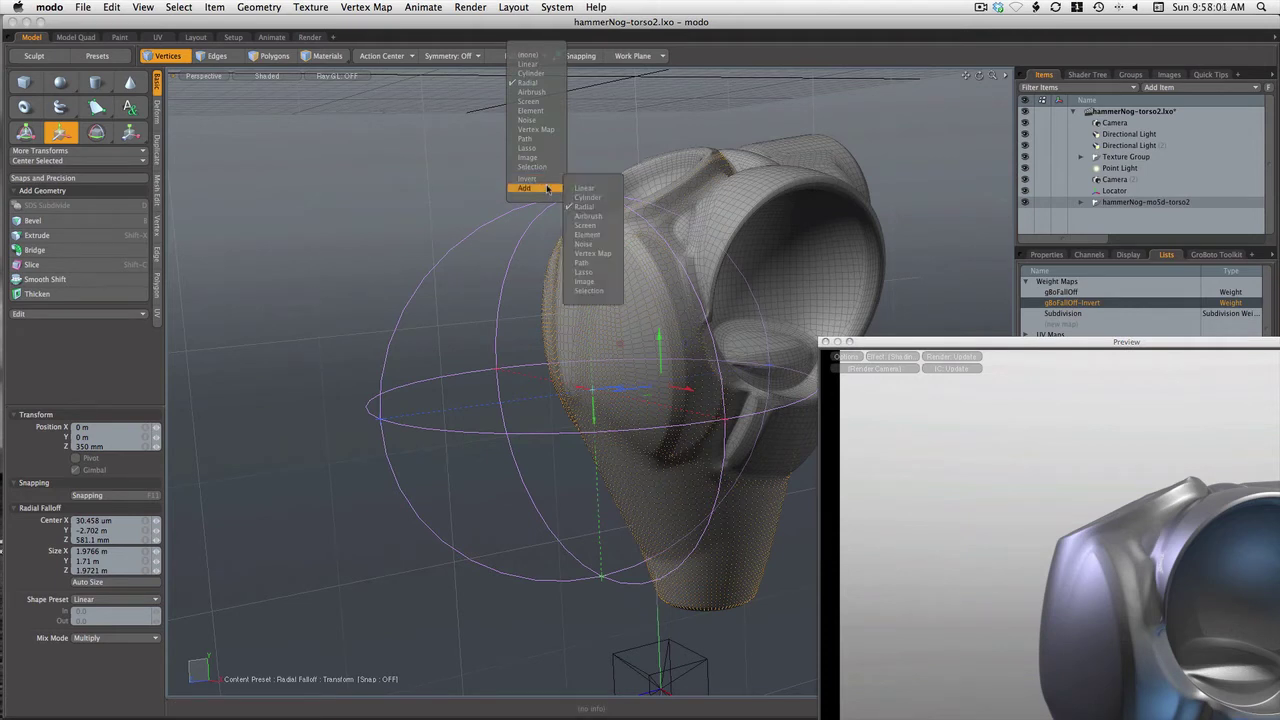
left_click(596, 254)
left_click(1044, 292)
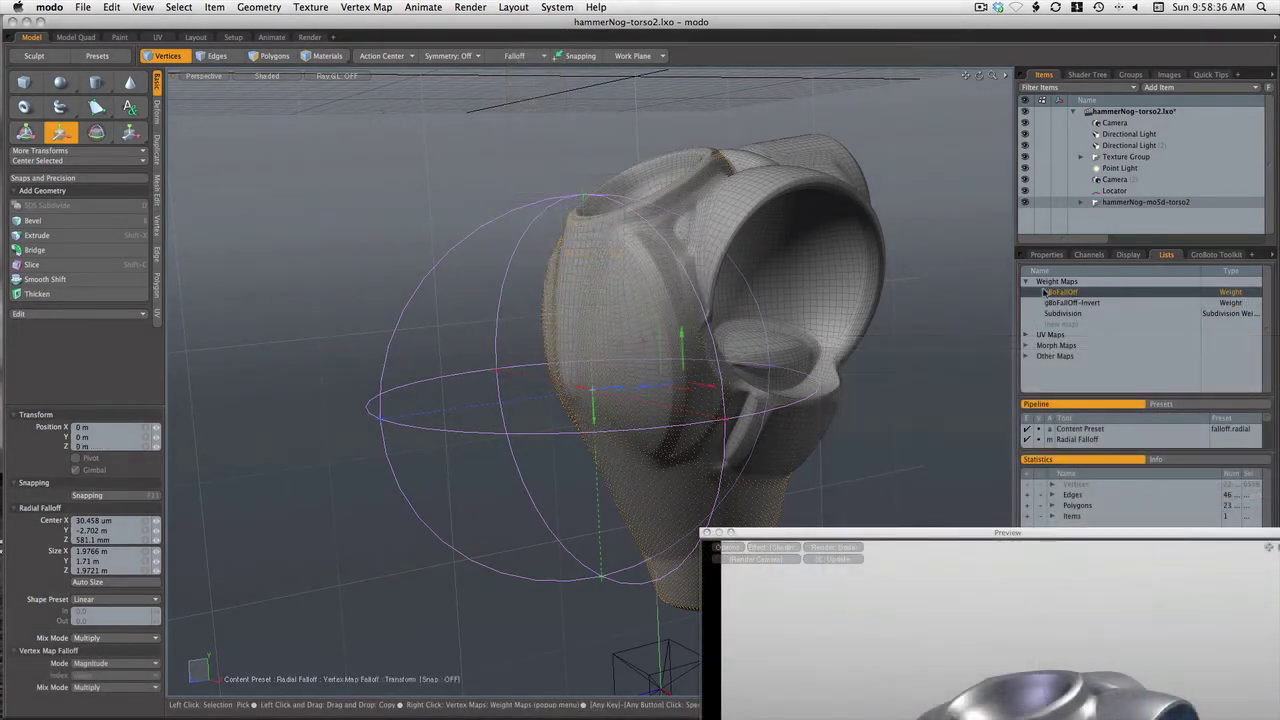
- Move the selected vertices about 85 mm along Z with the combined falloffs and check the shape in the render preview
left_click_drag(930, 532, 772, 347)
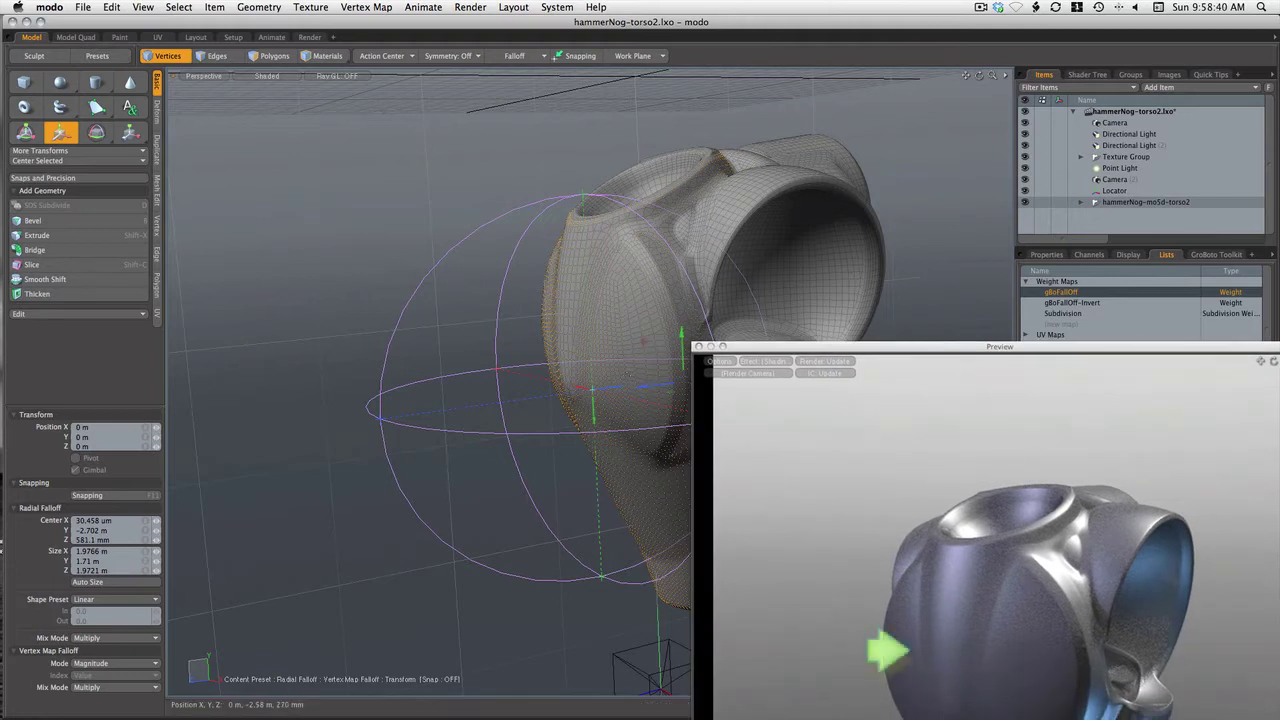
left_click_drag(650, 387, 643, 388)
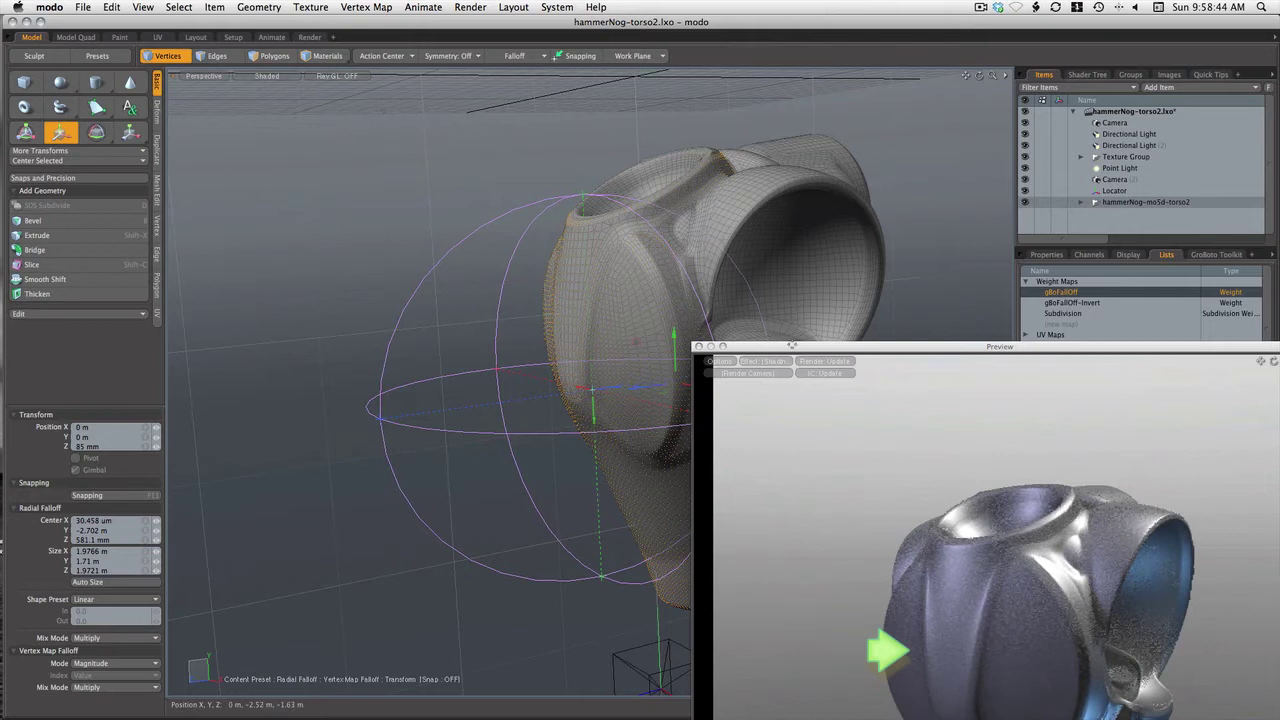
left_click_drag(794, 347, 767, 103)
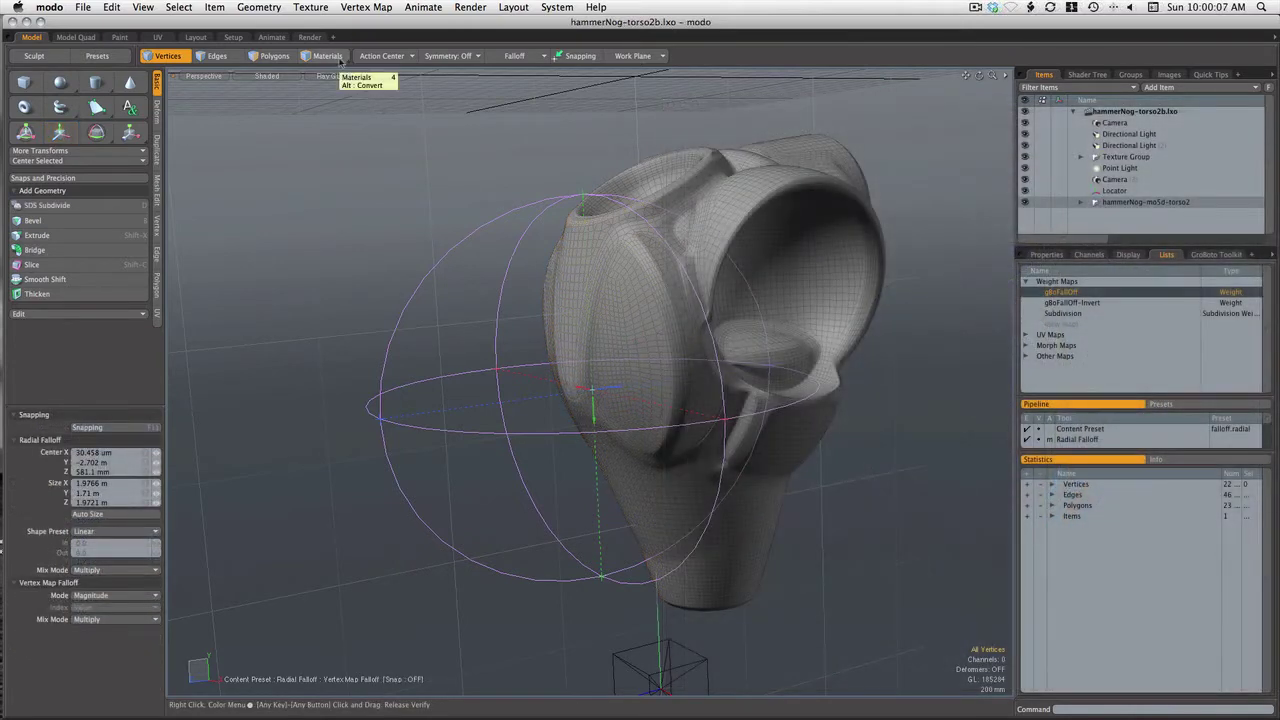
- Select the front neck patch by material and apply GroBoto Patch Seam Weight-n-Slice with Sharp Patch Edge and Add to Falloffs
left_click(338, 58)
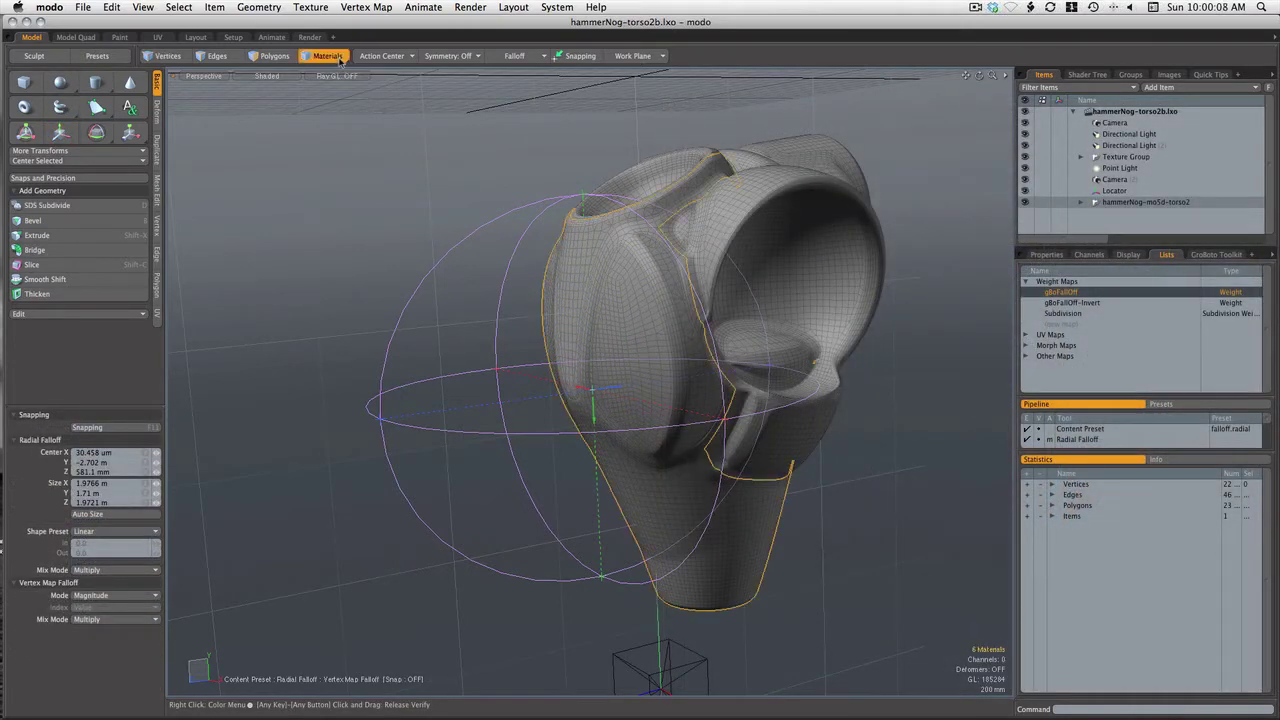
left_click(566, 297)
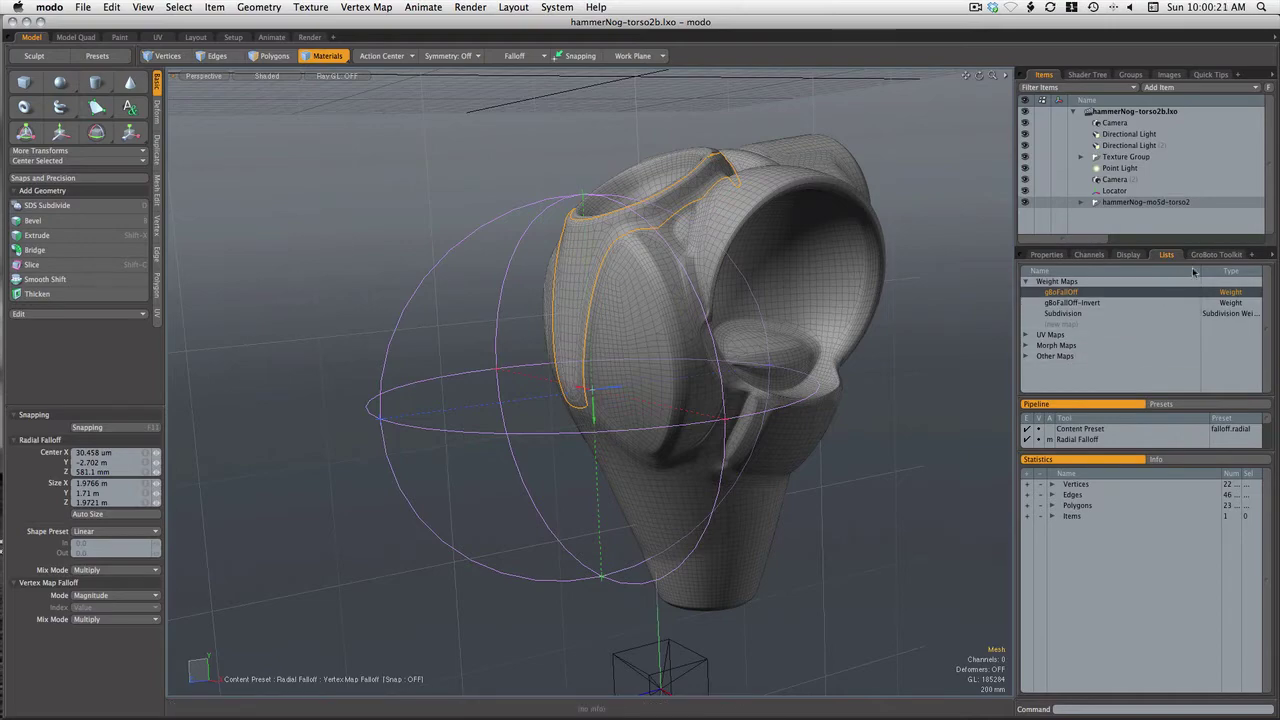
left_click(1205, 255)
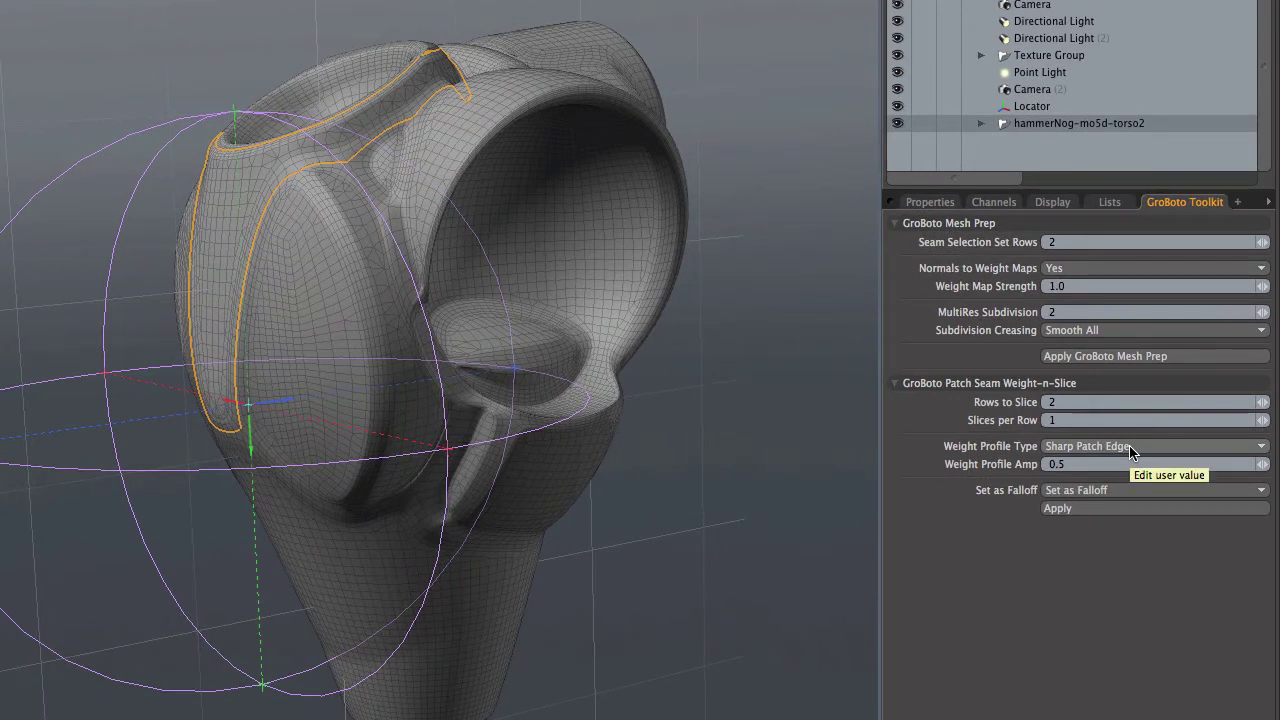
left_click(1131, 452)
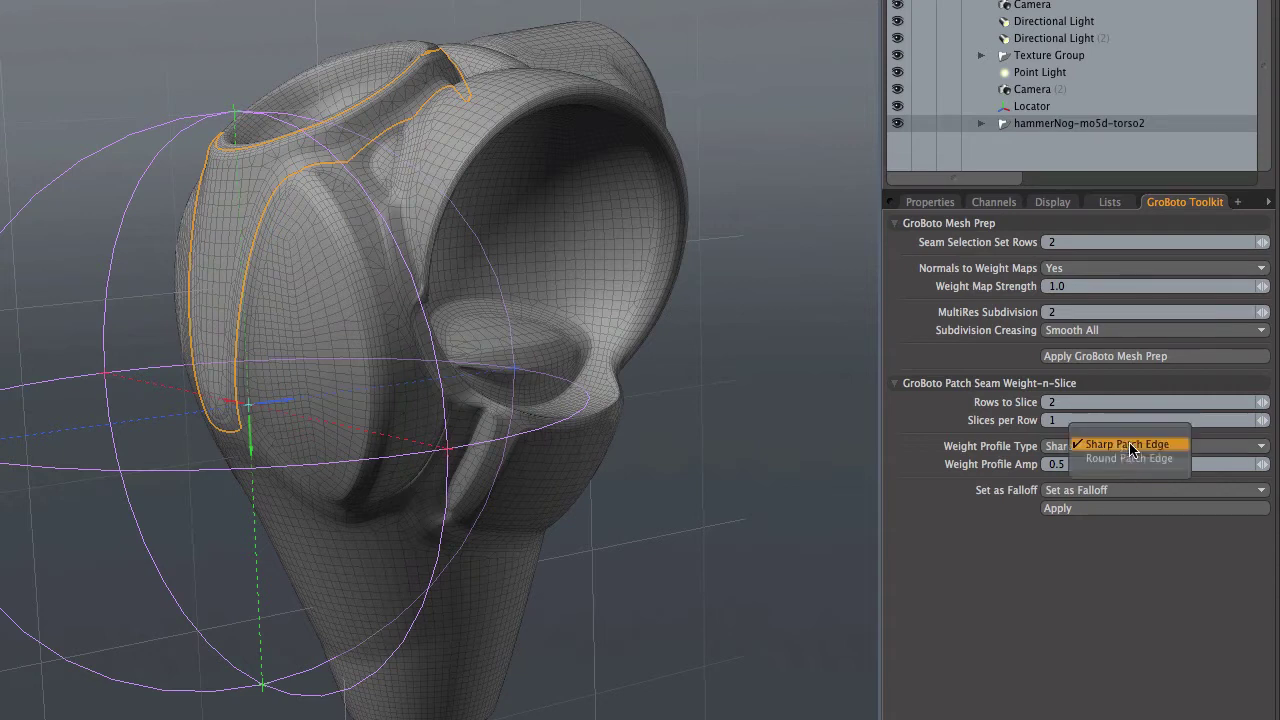
left_click(1131, 451)
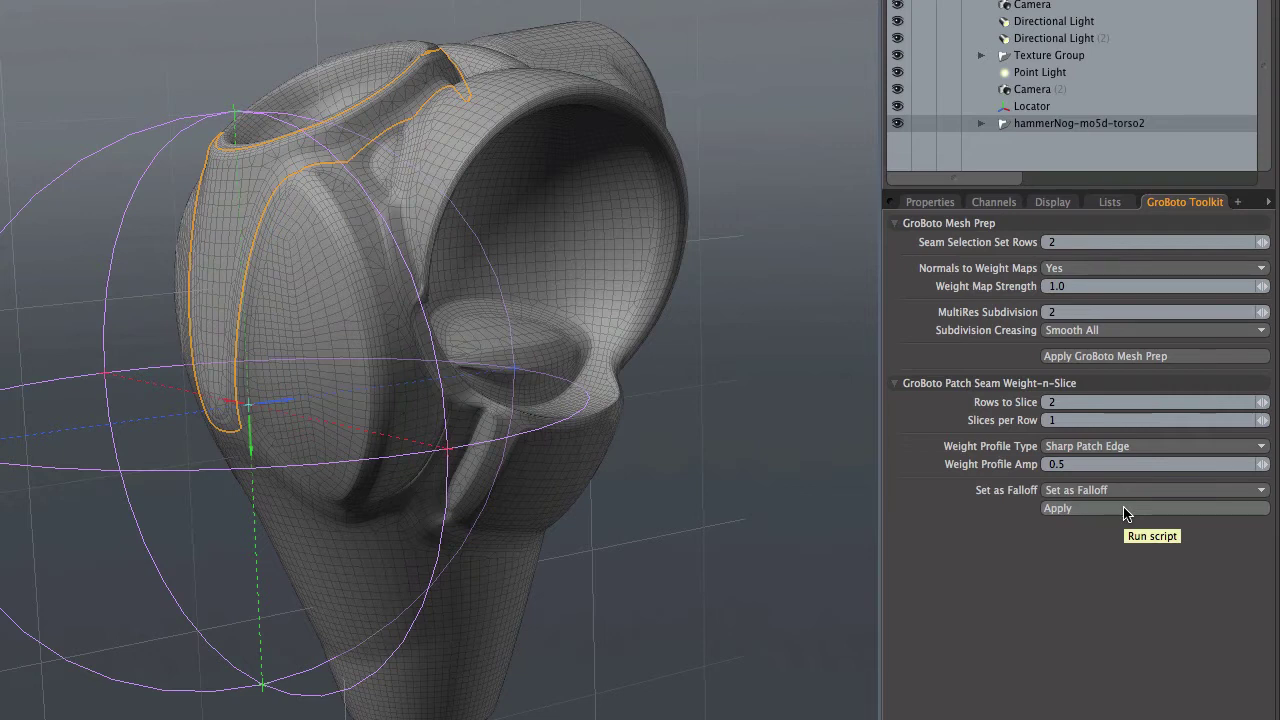
left_click(1058, 490)
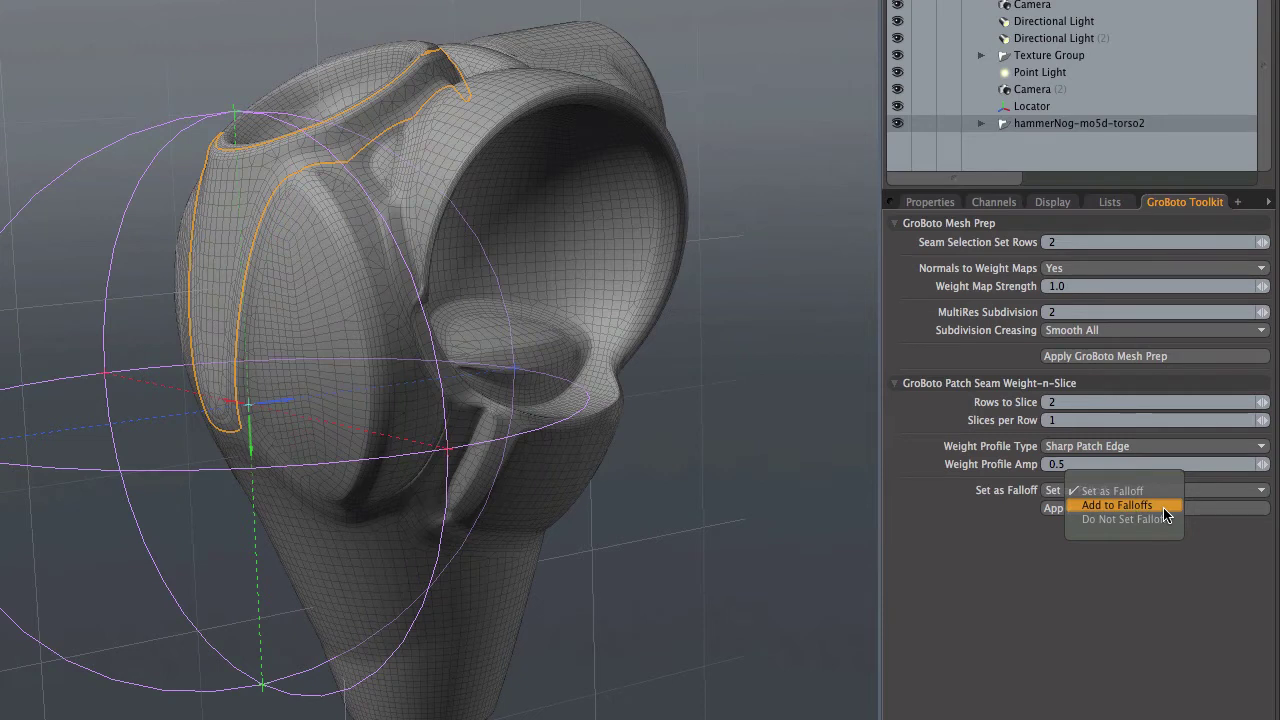
left_click(1165, 507)
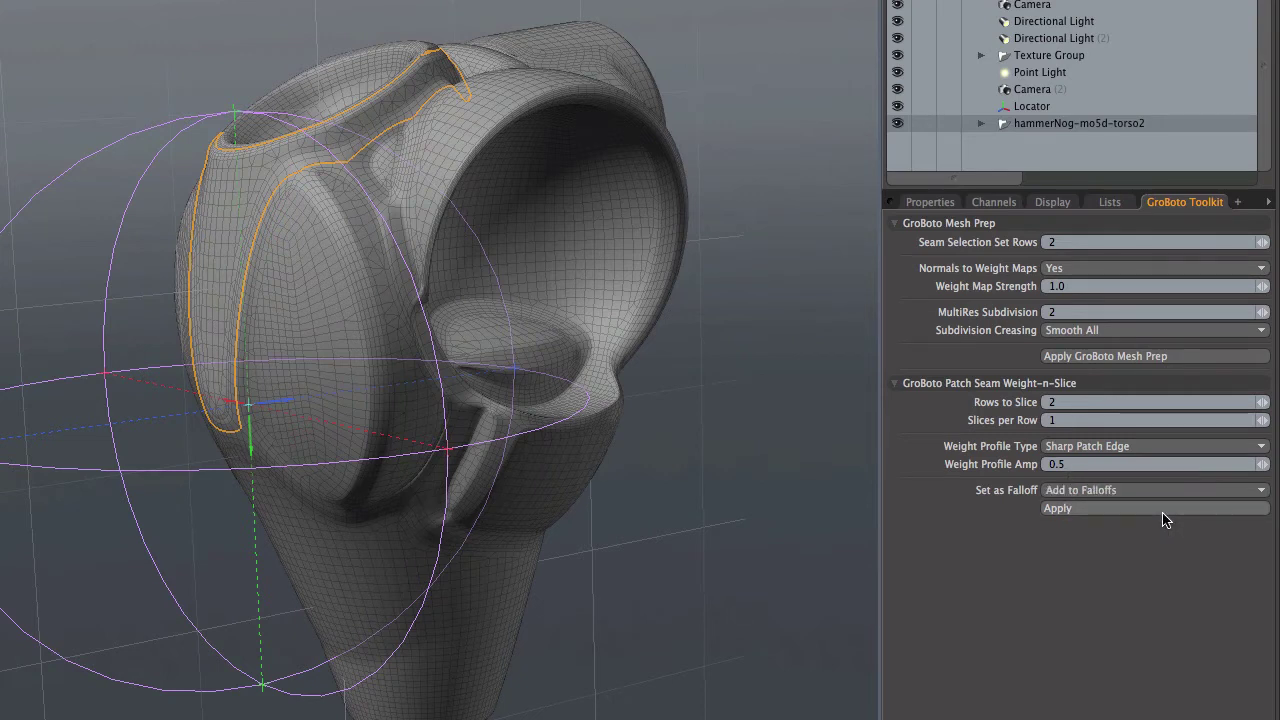
left_click(1163, 509)
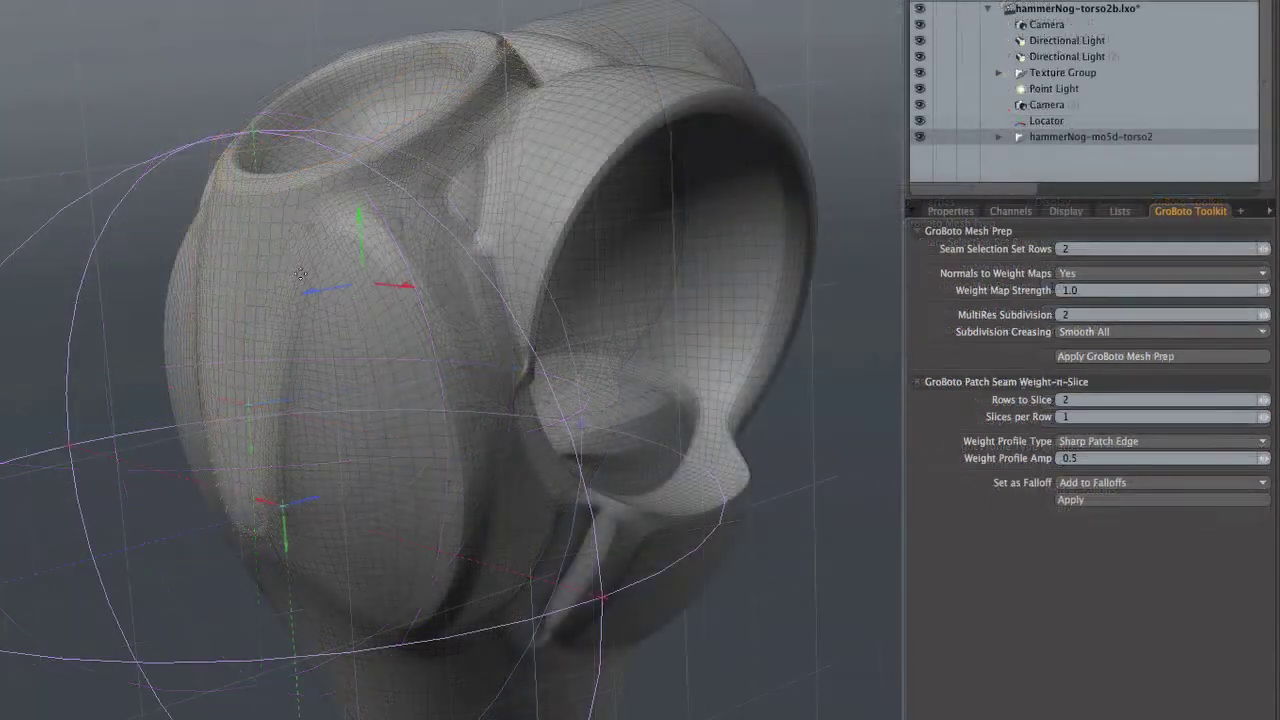
- Pull the sliced neck patch outward along Z, lower it slightly along Y, and bring up the render preview beside the mesh
mouse_move(320, 290)
left_mouse_down()
mouse_move(335, 288)
mouse_move(306, 293)
left_mouse_up()
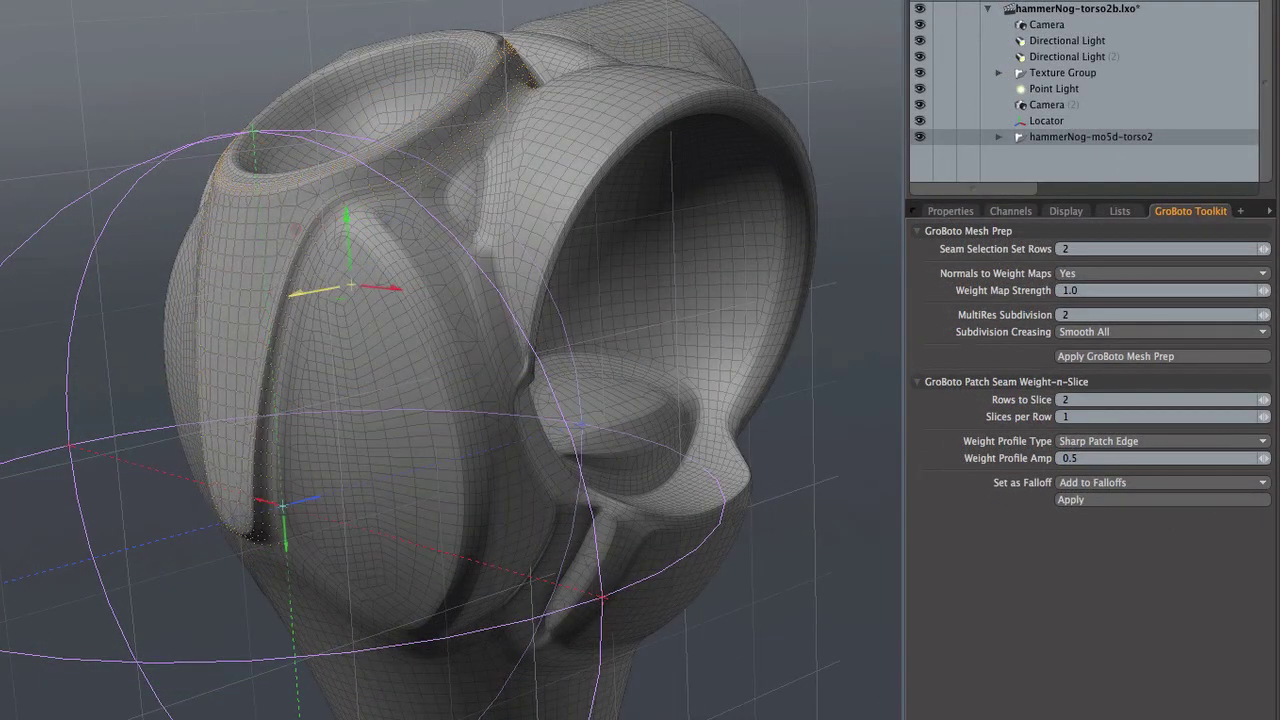
left_click_drag(342, 222, 344, 233)
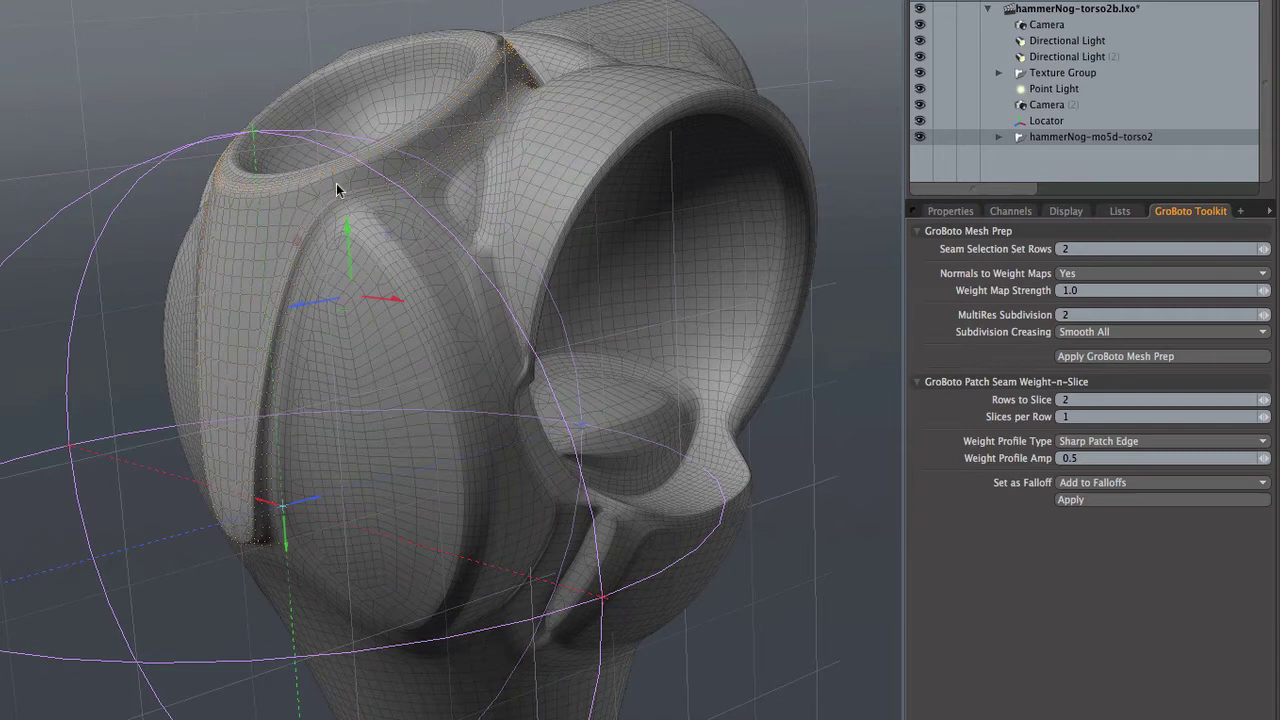
left_click(135, 2)
left_click(158, 6)
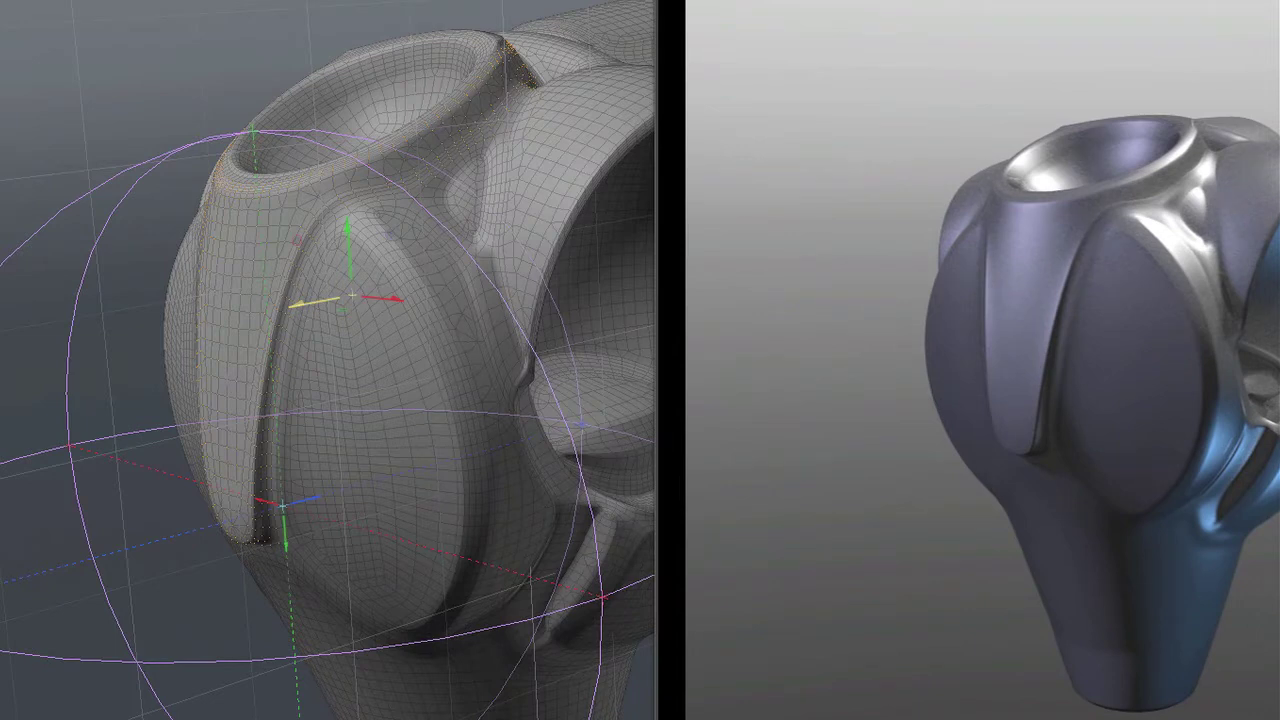
- Ease the neck patch back inward along Z and nudge it slightly along X, leaving a thin raised border around the patch
left_click_drag(306, 304, 324, 300)
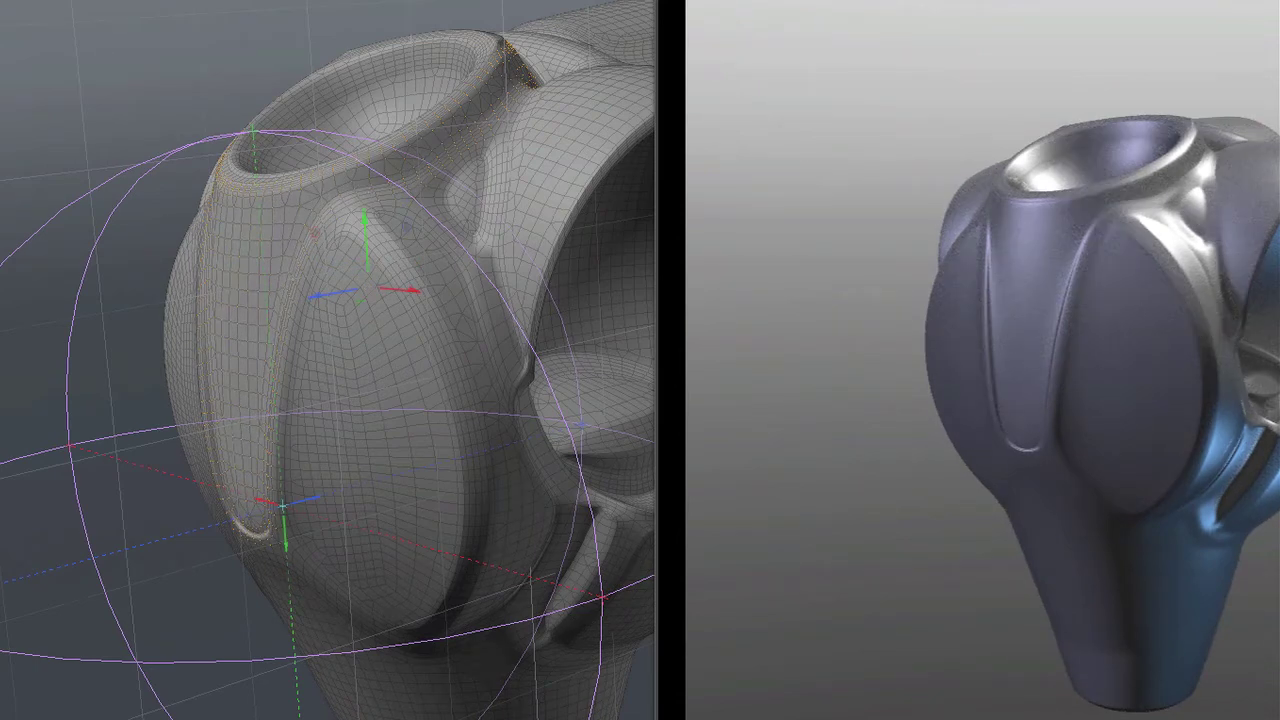
key("t")
left_click_drag(415, 287, 404, 286)
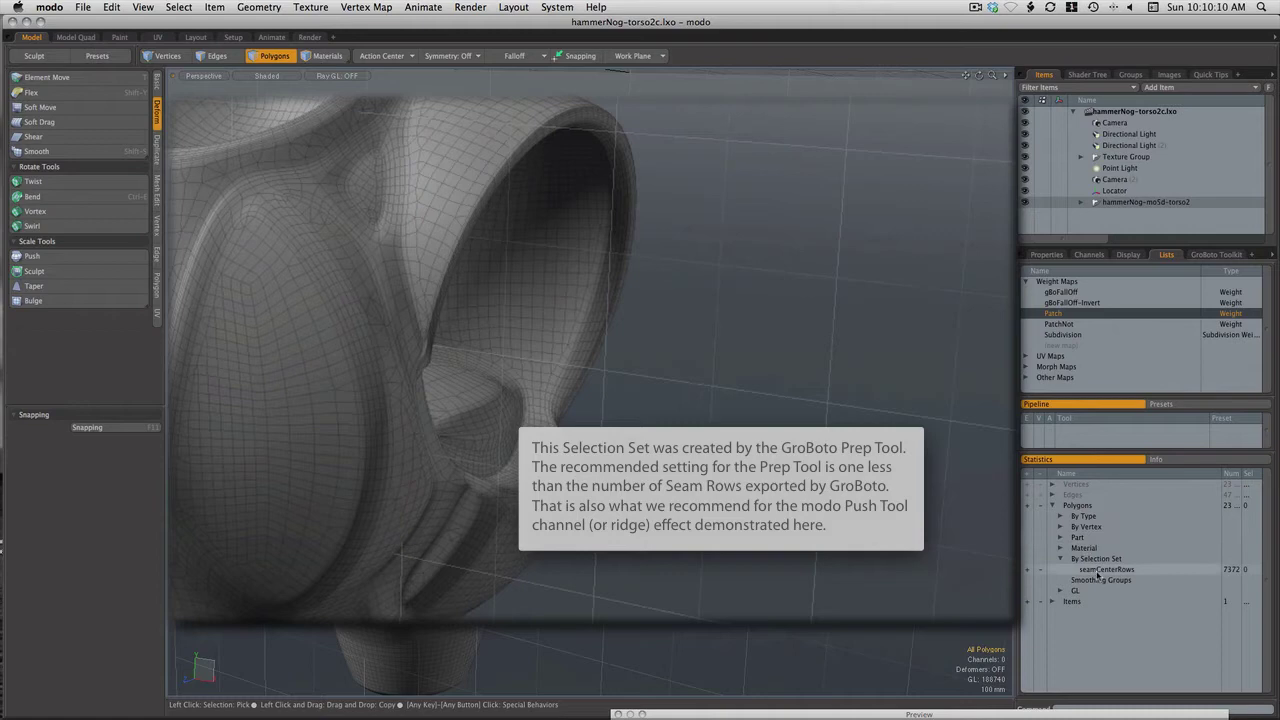
- Select the seamCenterRows polygon selection set and apply a Push of -4.1 mm, with the render preview placed beside the mesh
left_click(1027, 570)
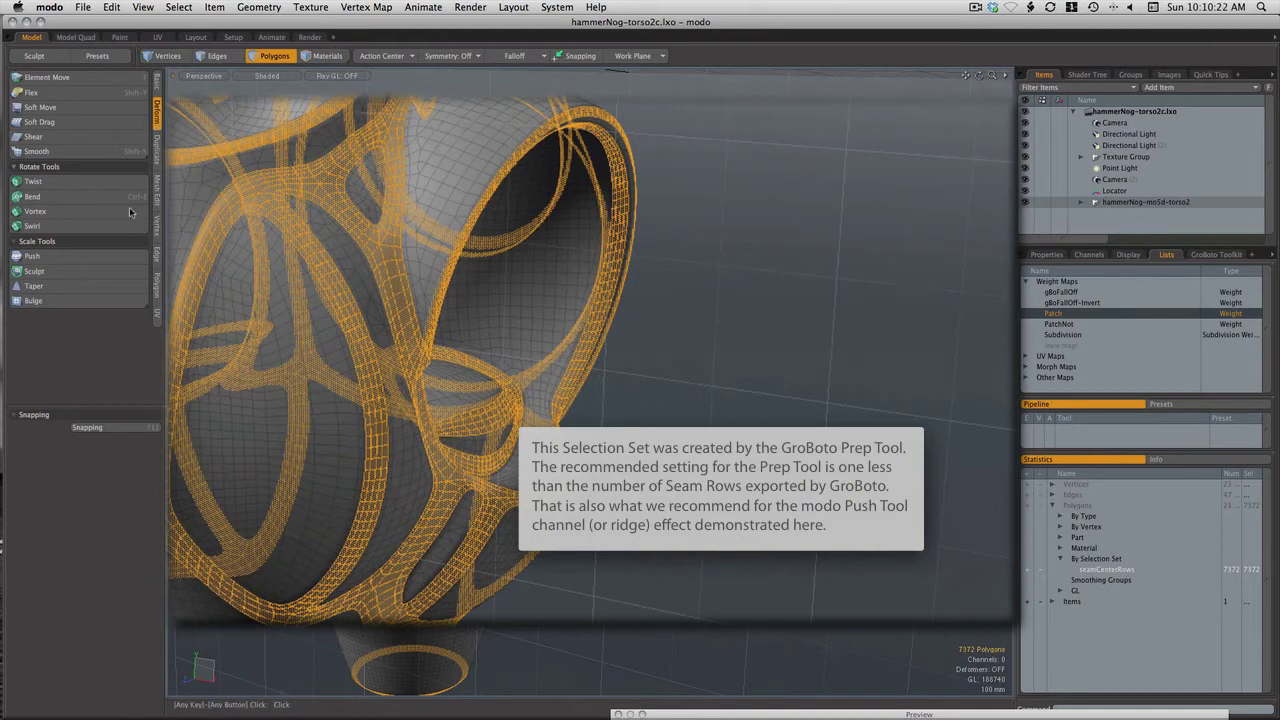
left_click(54, 260)
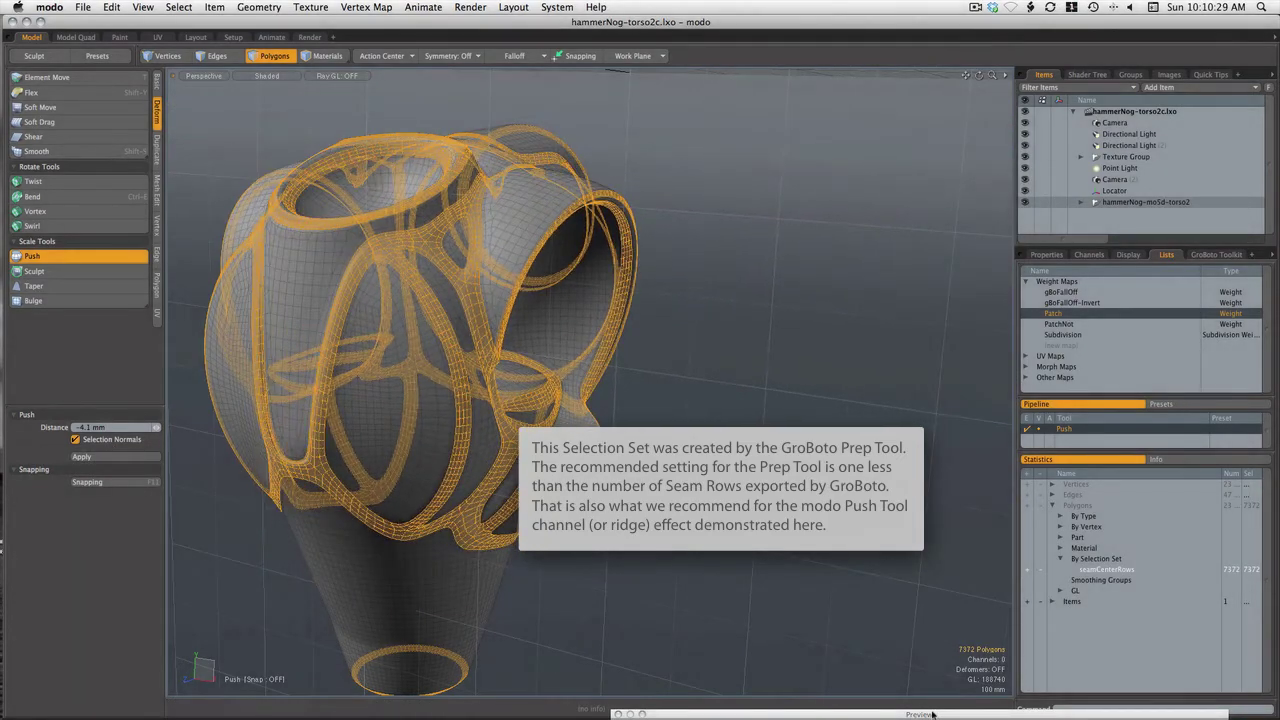
left_click_drag(903, 714, 901, 134)
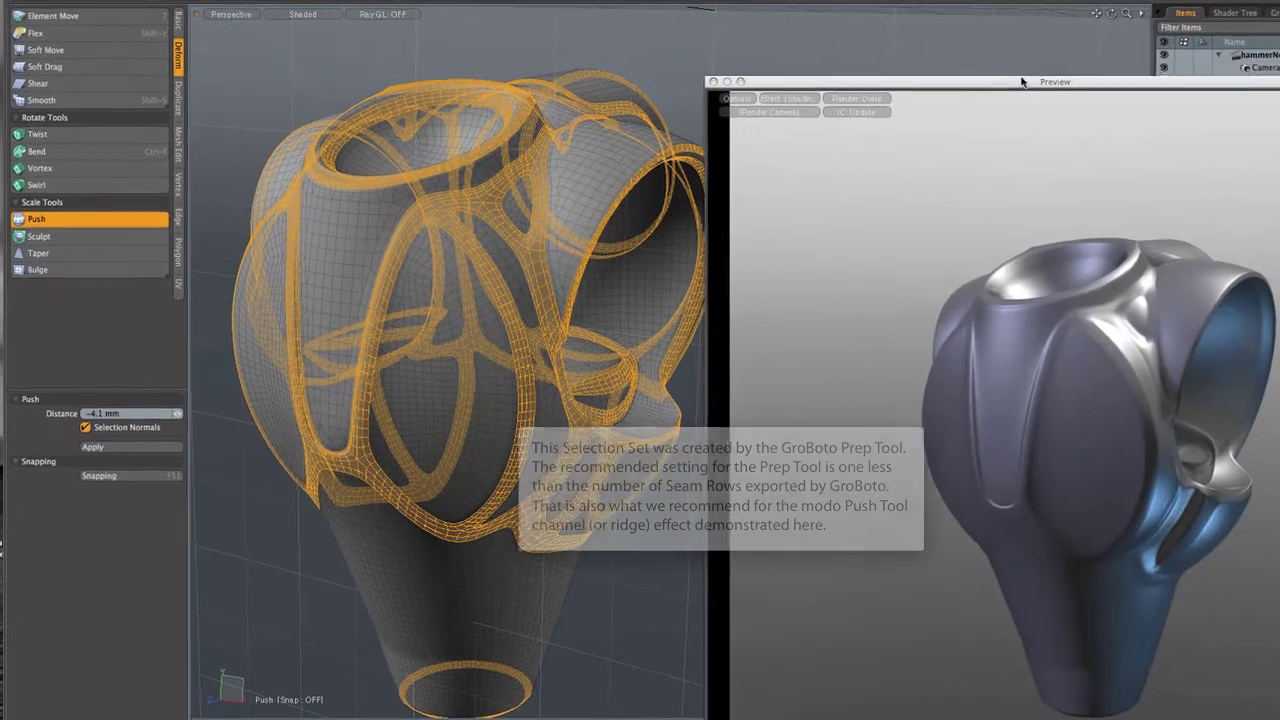
left_click_drag(1022, 82, 1045, 30)
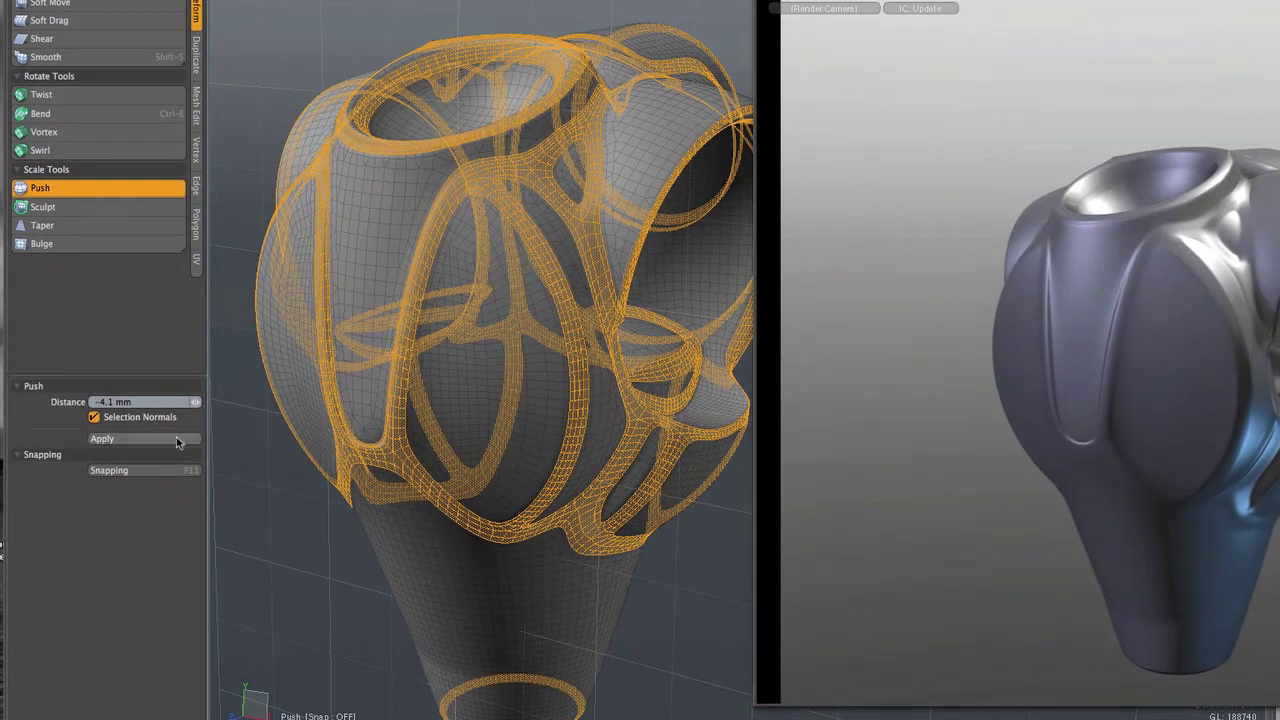
left_click(177, 440)
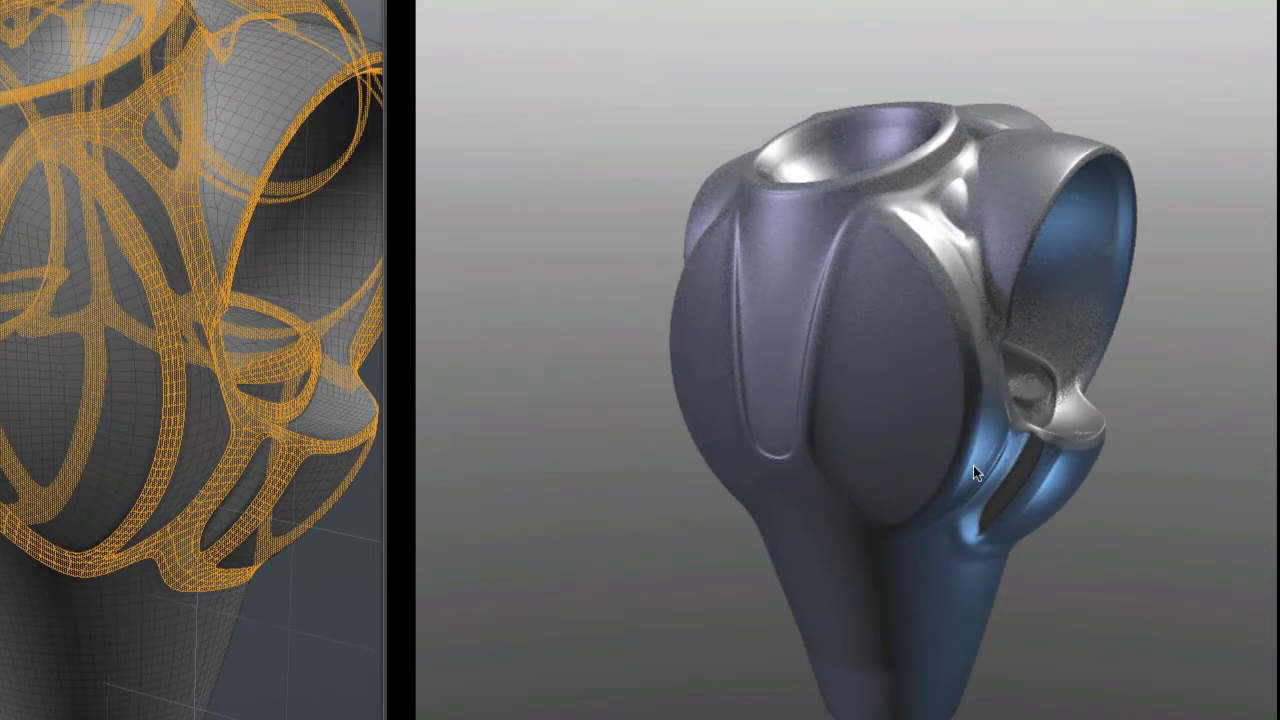
- Redo the seam push and examine the resulting channels in the render preview from the side and from above
key("super+shift+z")
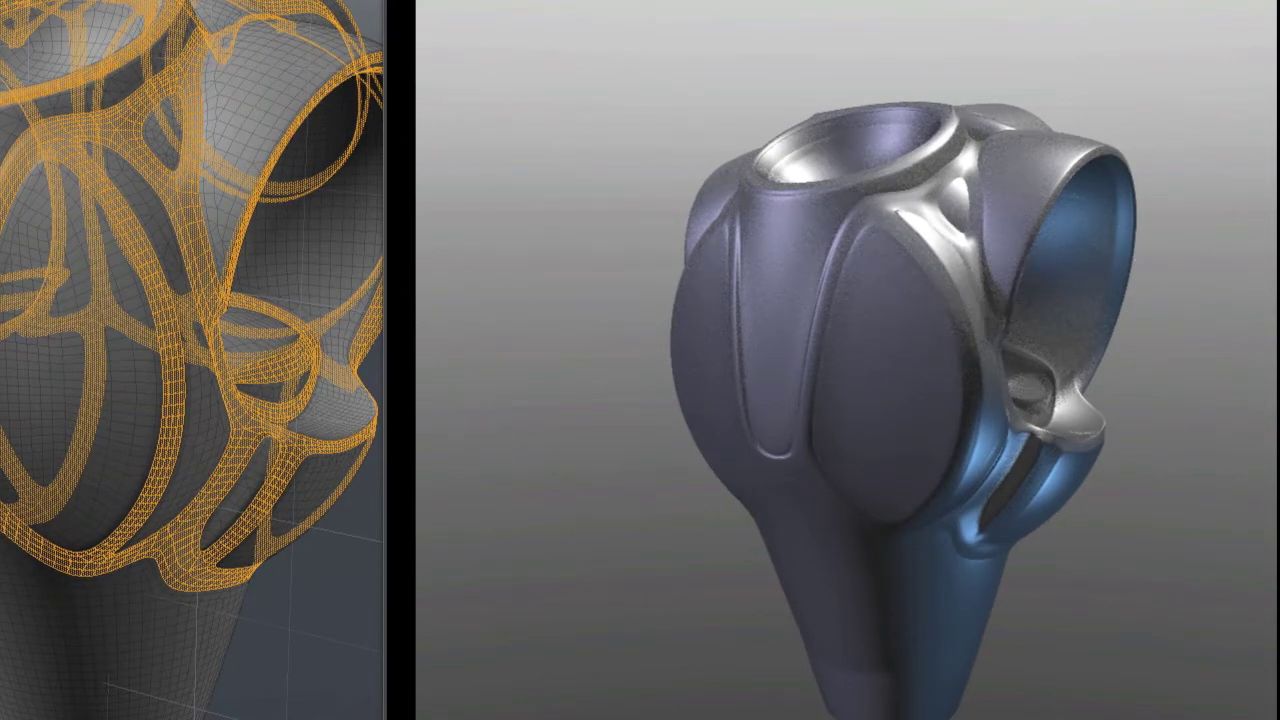
left_click_drag(1222, 249, 931, 350, "alt")
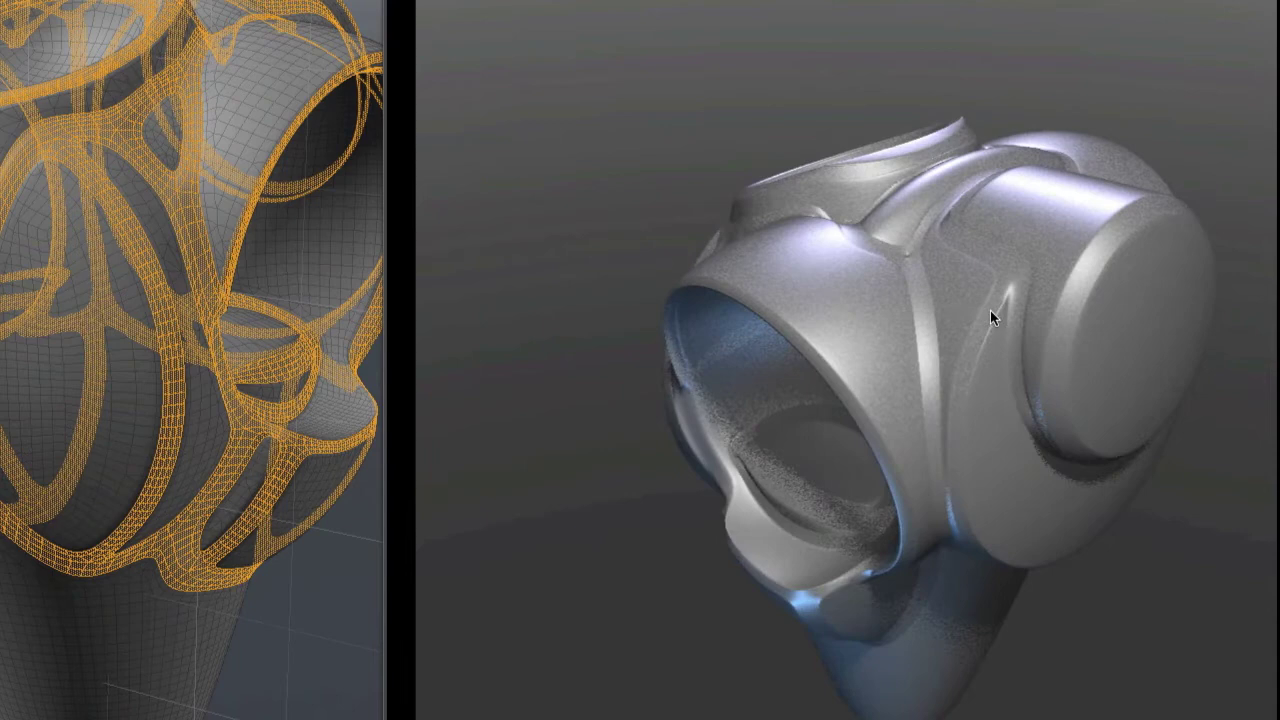
left_click_drag(1232, 56, 1225, 120, "alt")
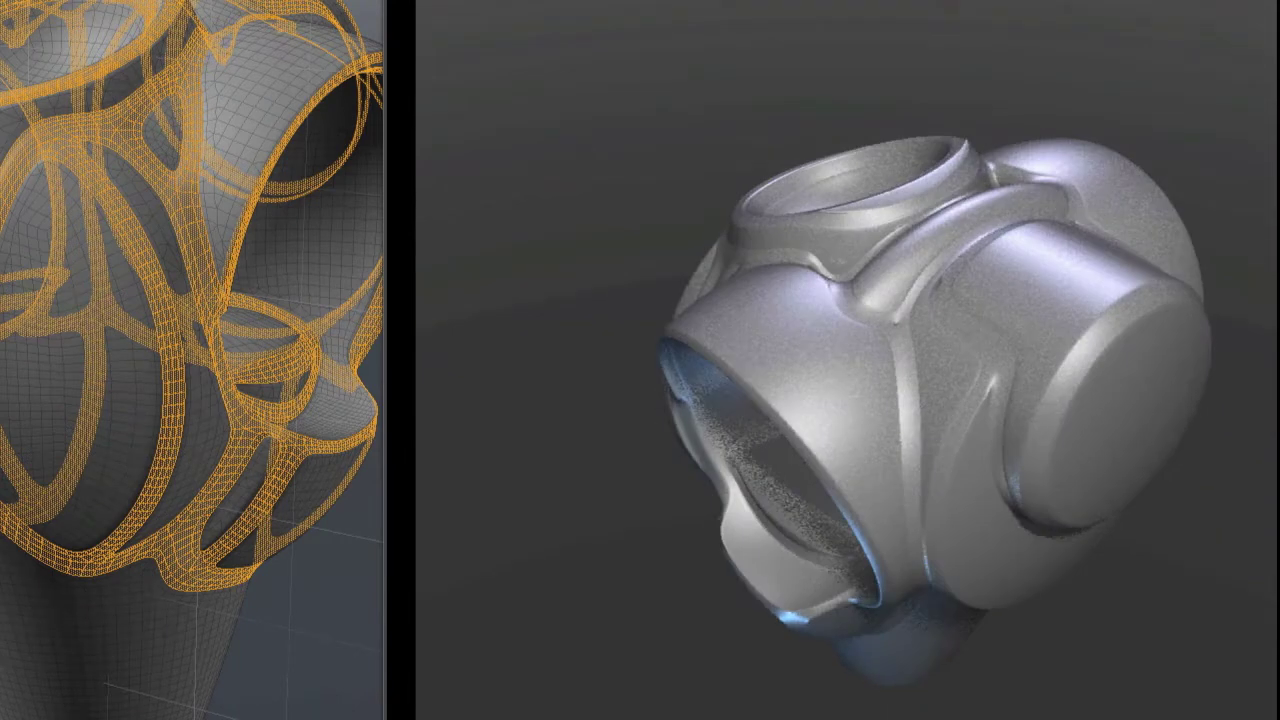
scroll(1026, 355, "up", 2)
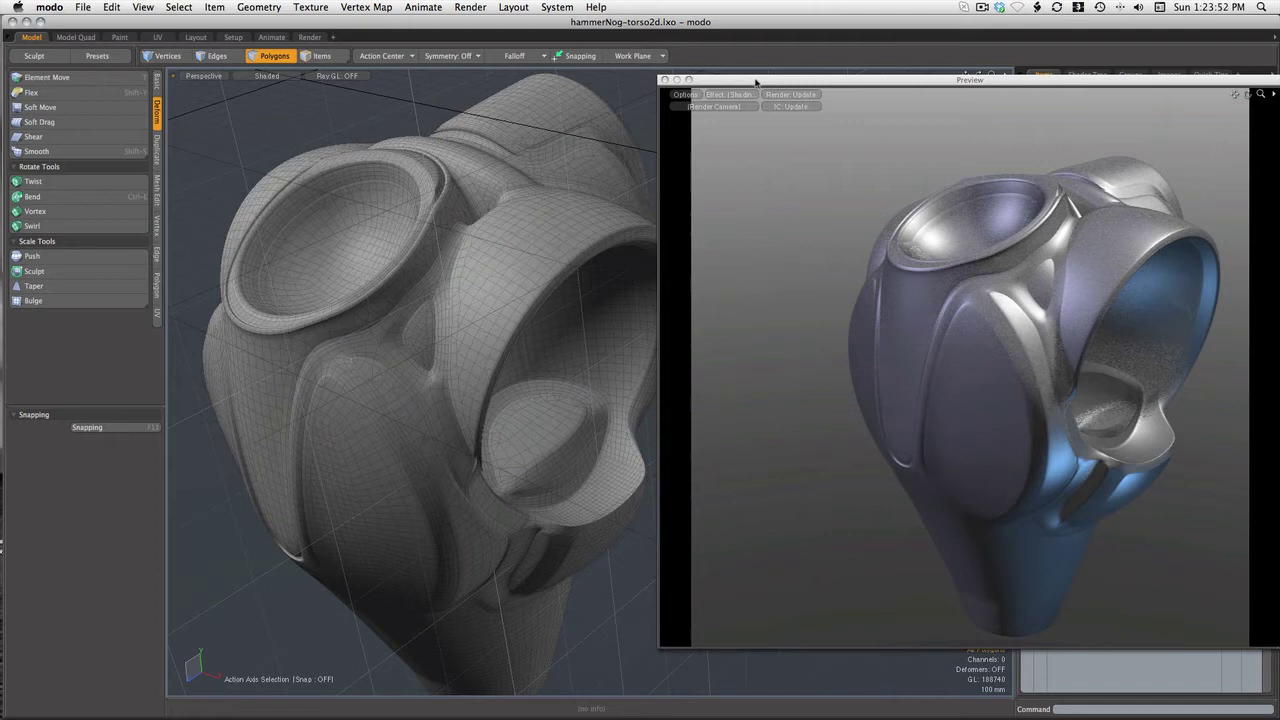
- Select the seamCenterRows polygon set and contract the selection to its inner rows, with the render preview placed beside the mesh
left_click_drag(756, 82, 756, 710)
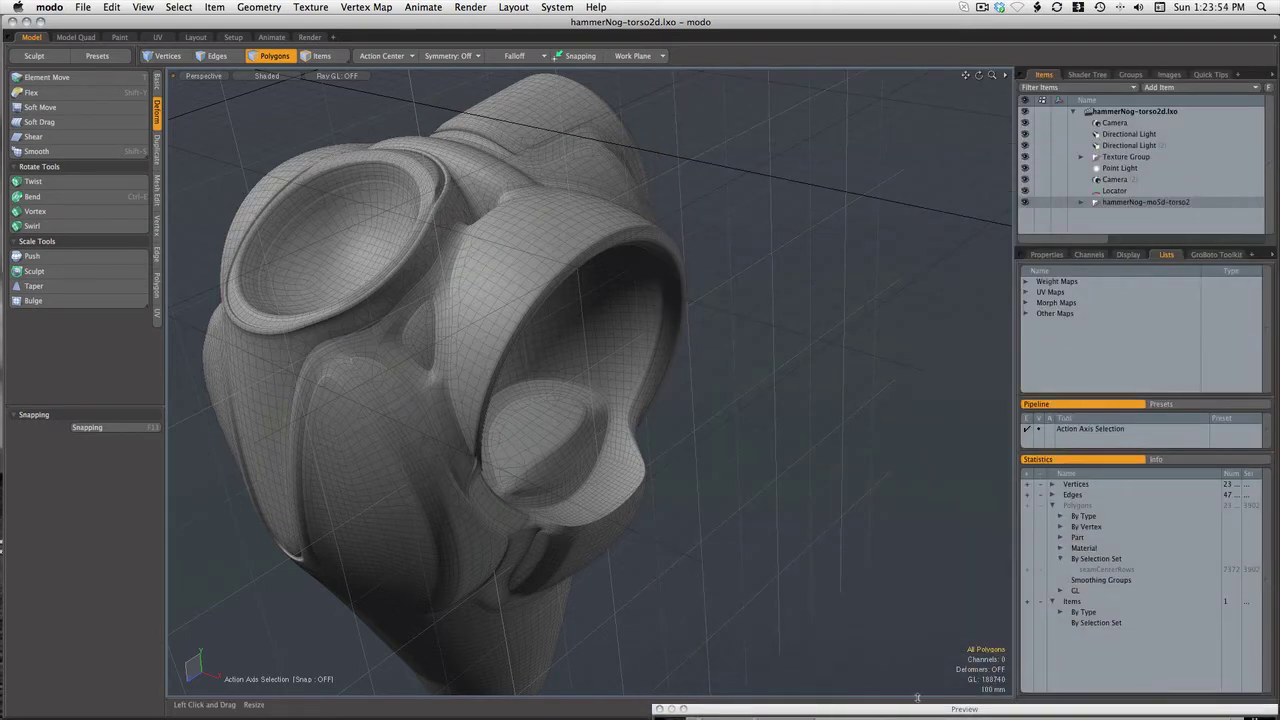
left_click(1028, 570)
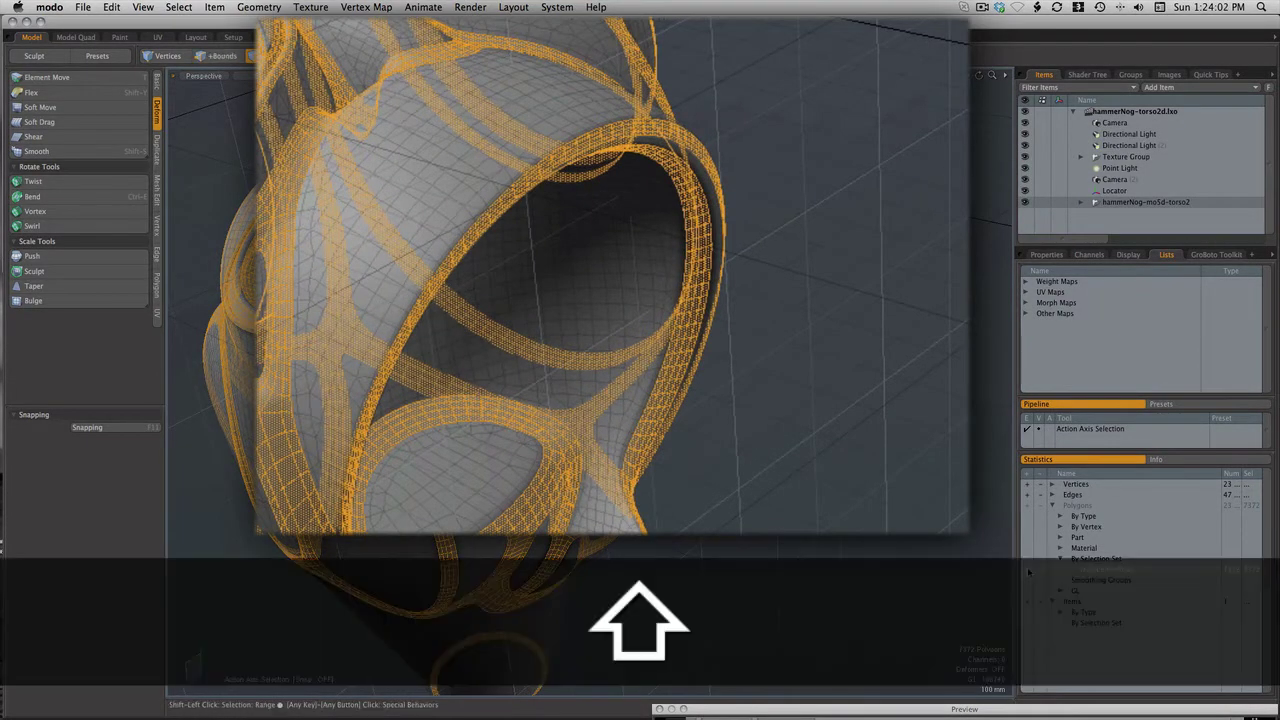
key("shift+Down")
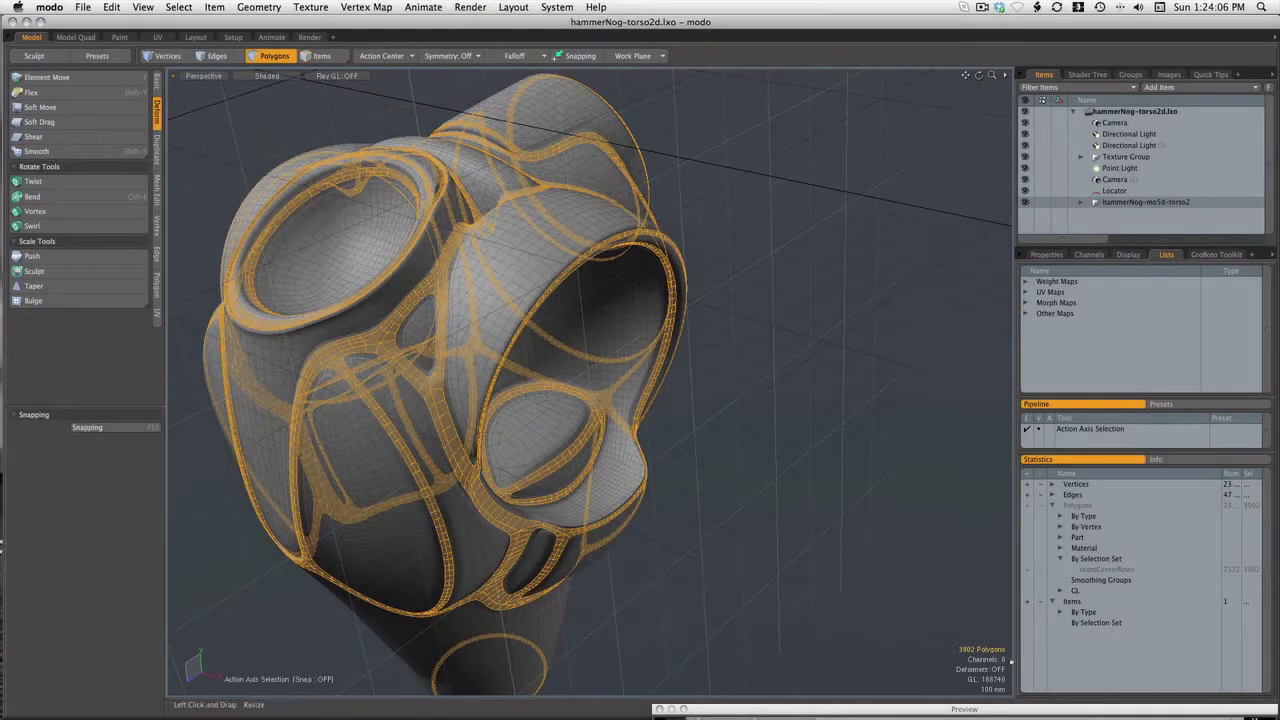
left_click_drag(1000, 712, 996, 71)
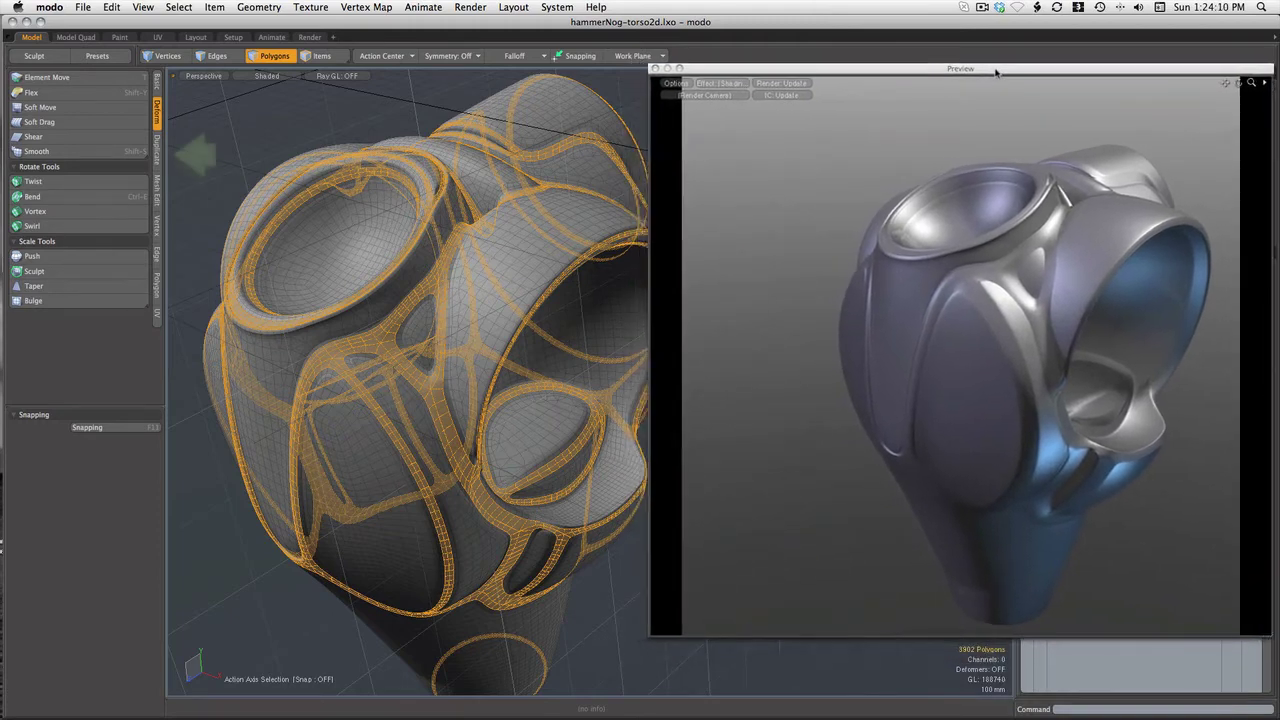
- Smooth the contracted seam polygons with strength 1.0 and 370 iterations, and examine the softened channels in the render preview
key("Left")
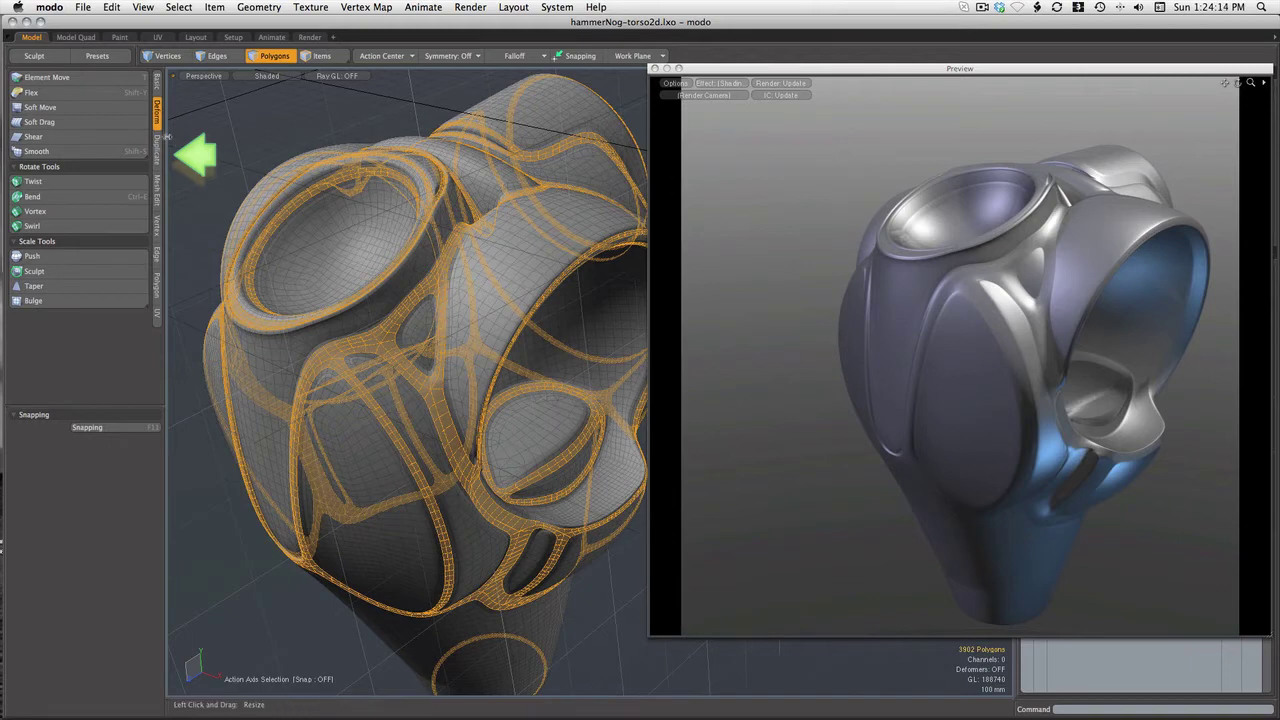
left_click(89, 152)
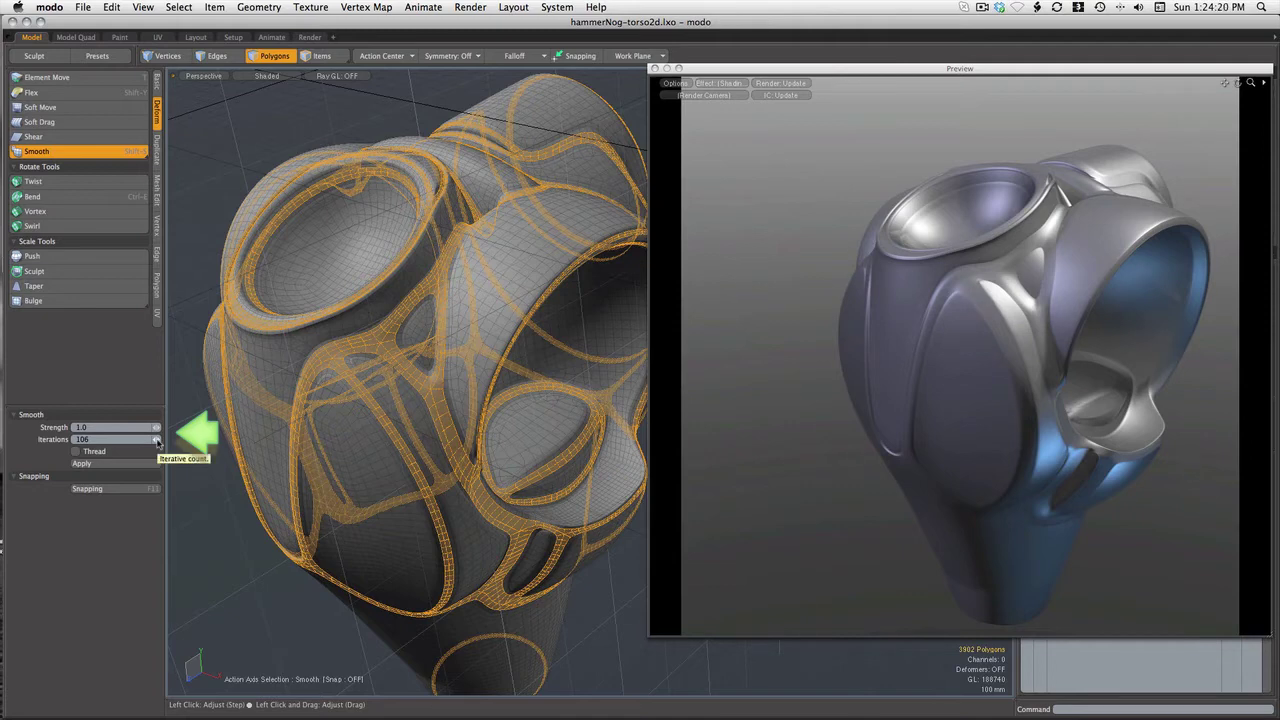
left_click_drag(157, 441, 161, 441)
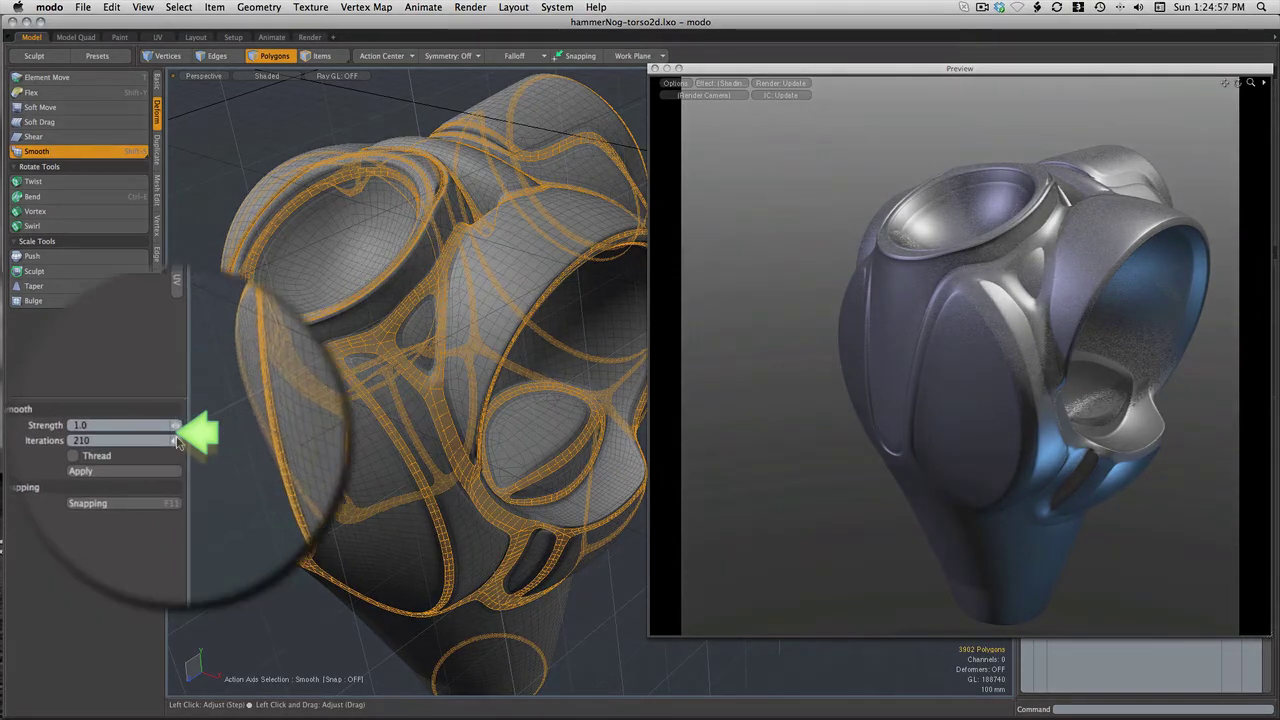
left_click_drag(200, 441, 178, 441)
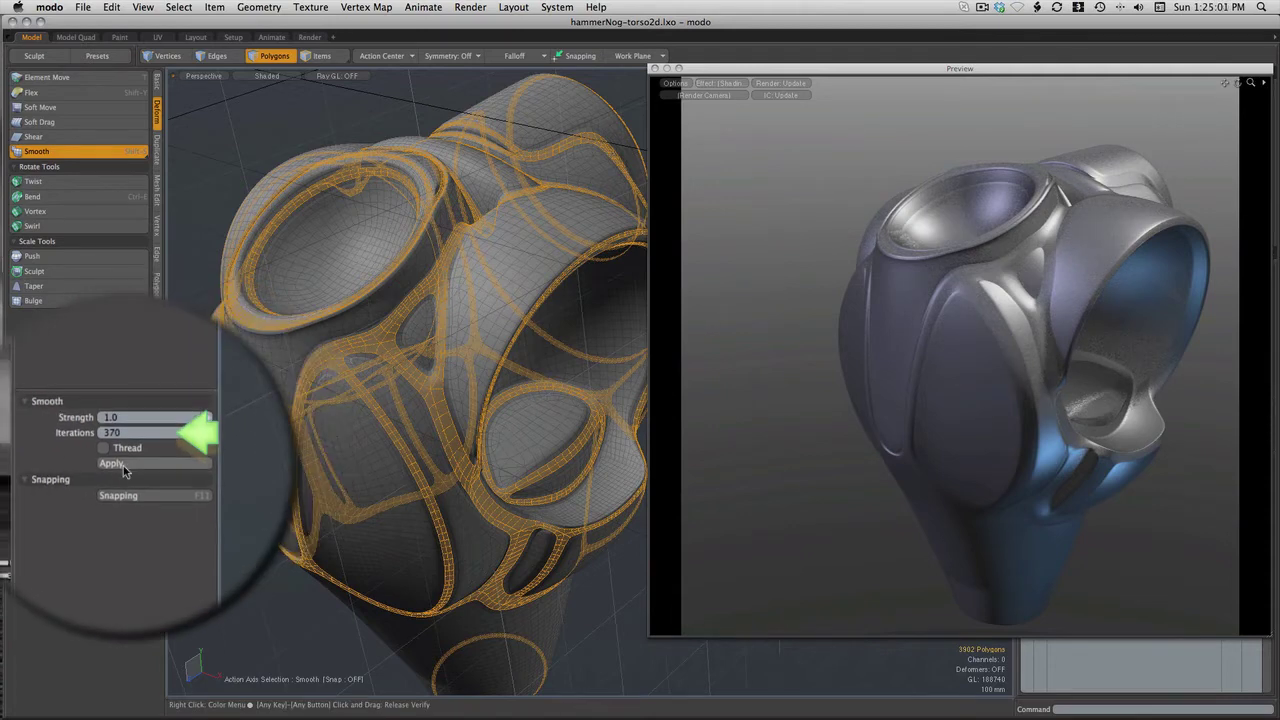
left_click(124, 470)
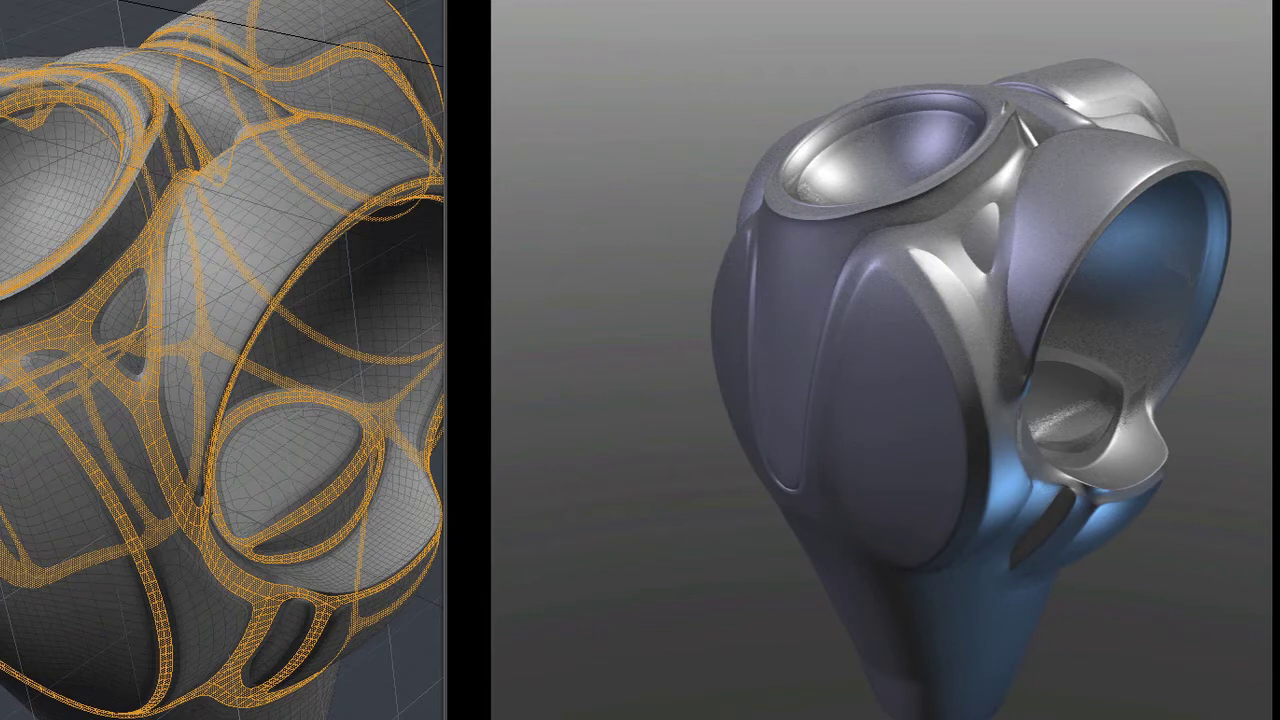
left_click_drag(880, 360, 760, 465, "alt")
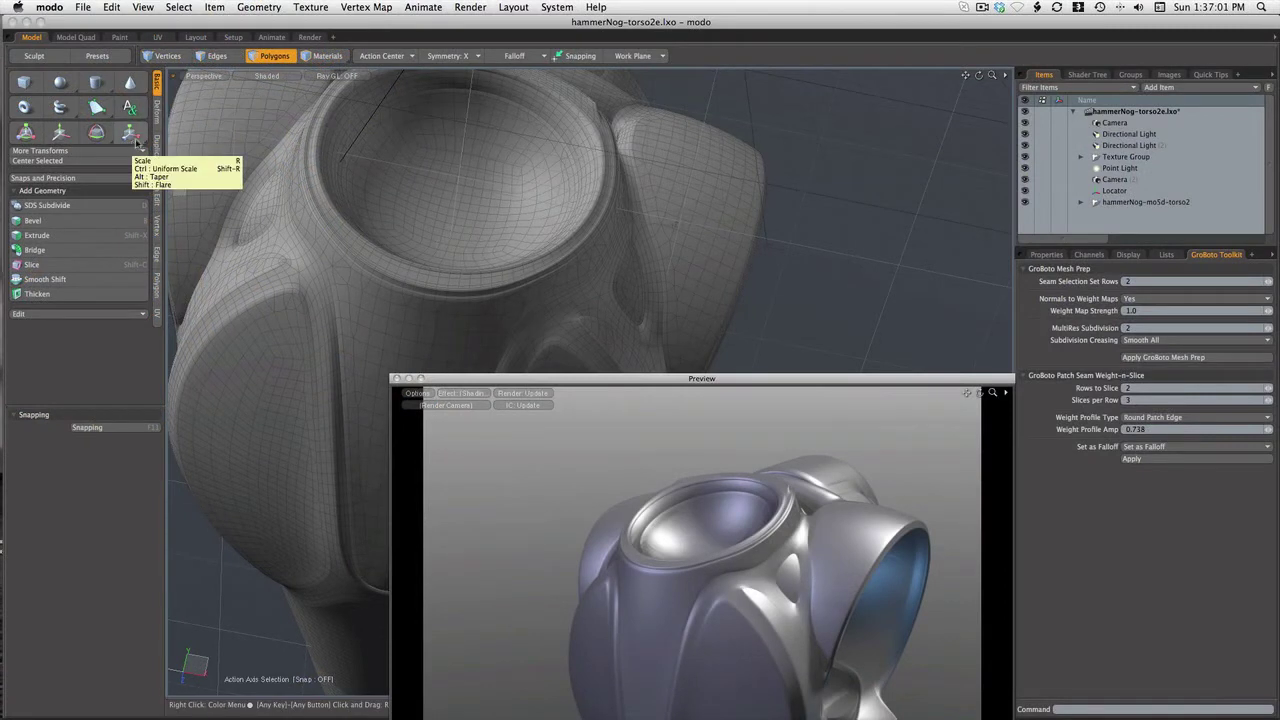
- With X symmetry, select the two small patches flanking the neck and apply Weight-n-Slice: 2 rows, 3 slices, Round Patch Edge, amplitude 0.738
left_click(318, 60)
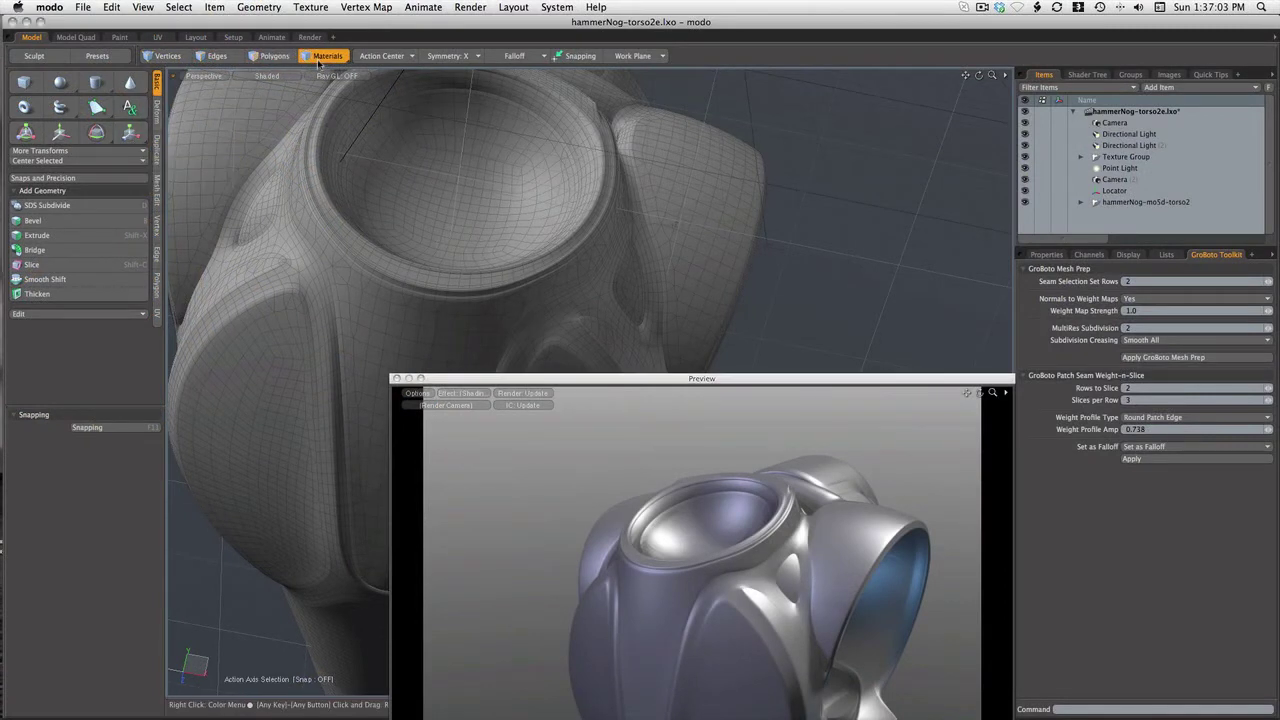
left_click(607, 288)
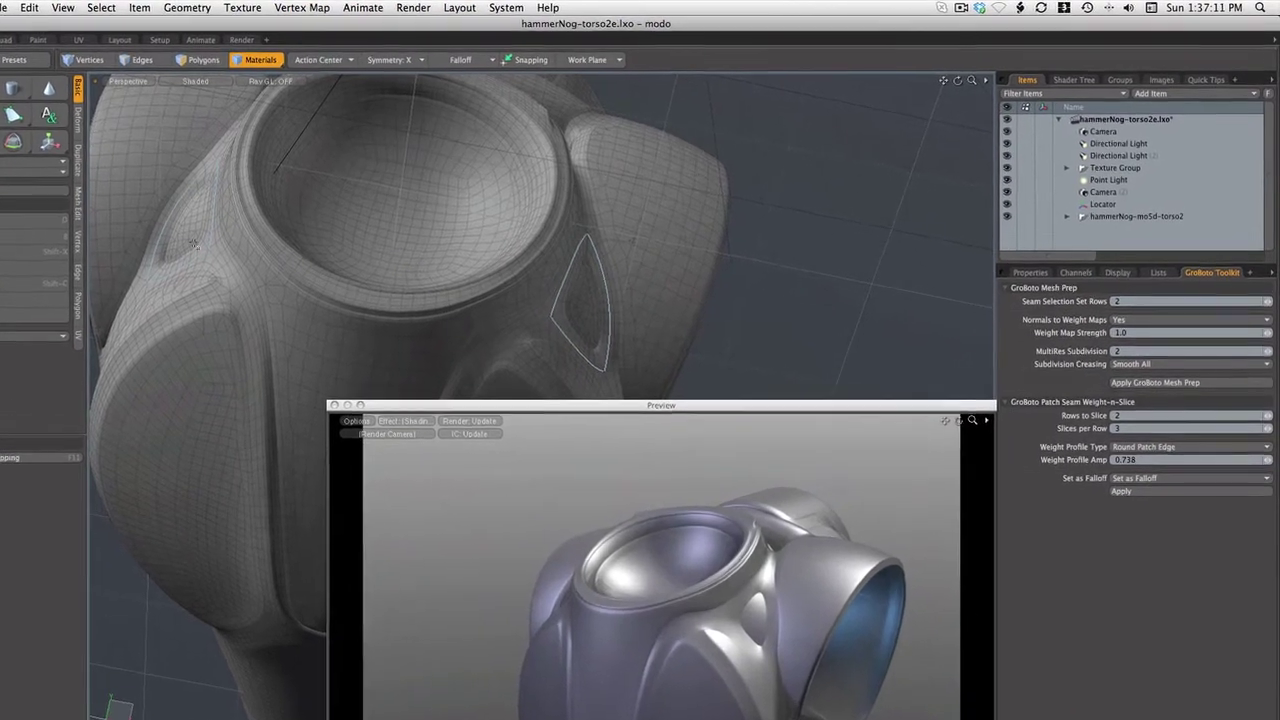
left_click(205, 242, "shift")
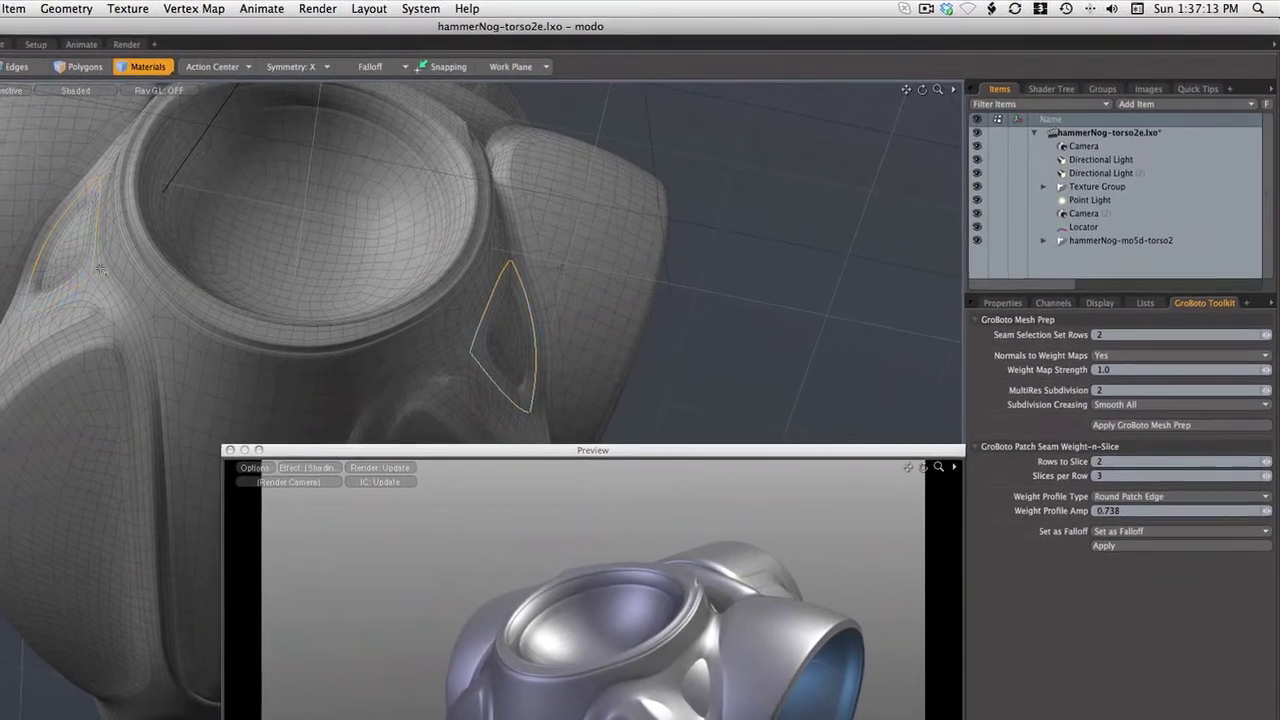
left_click(295, 66)
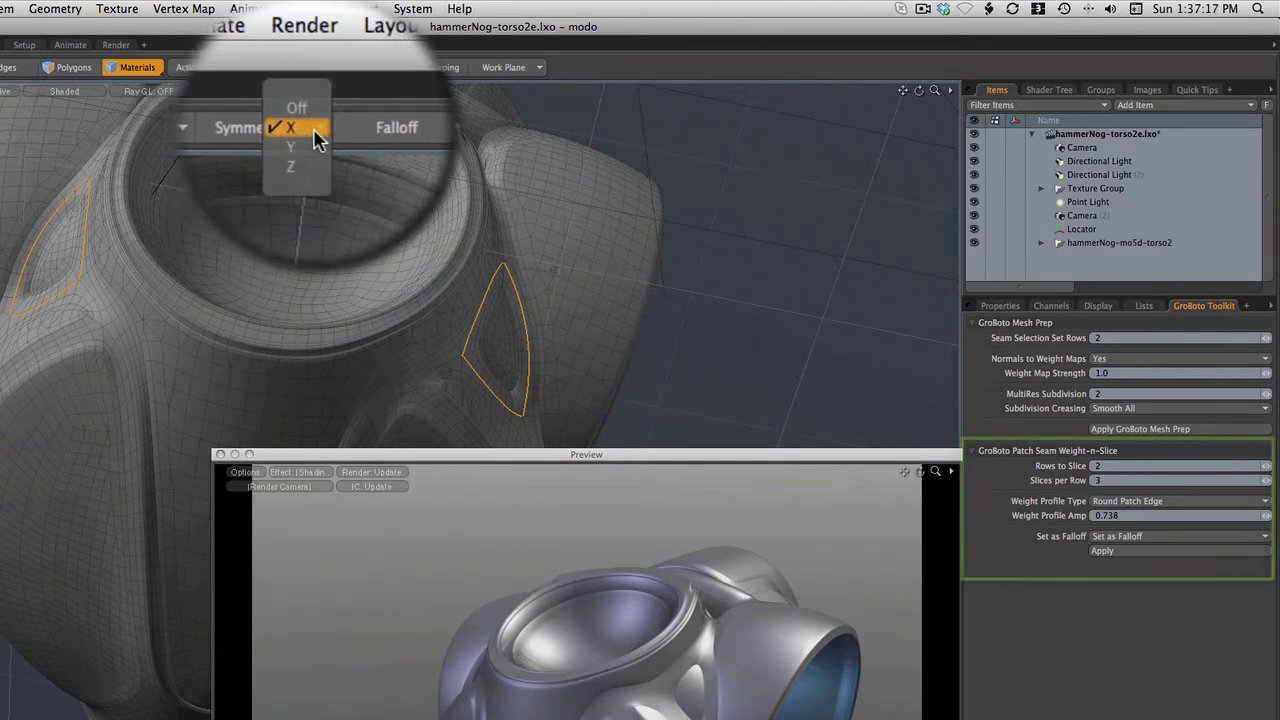
left_click(316, 72)
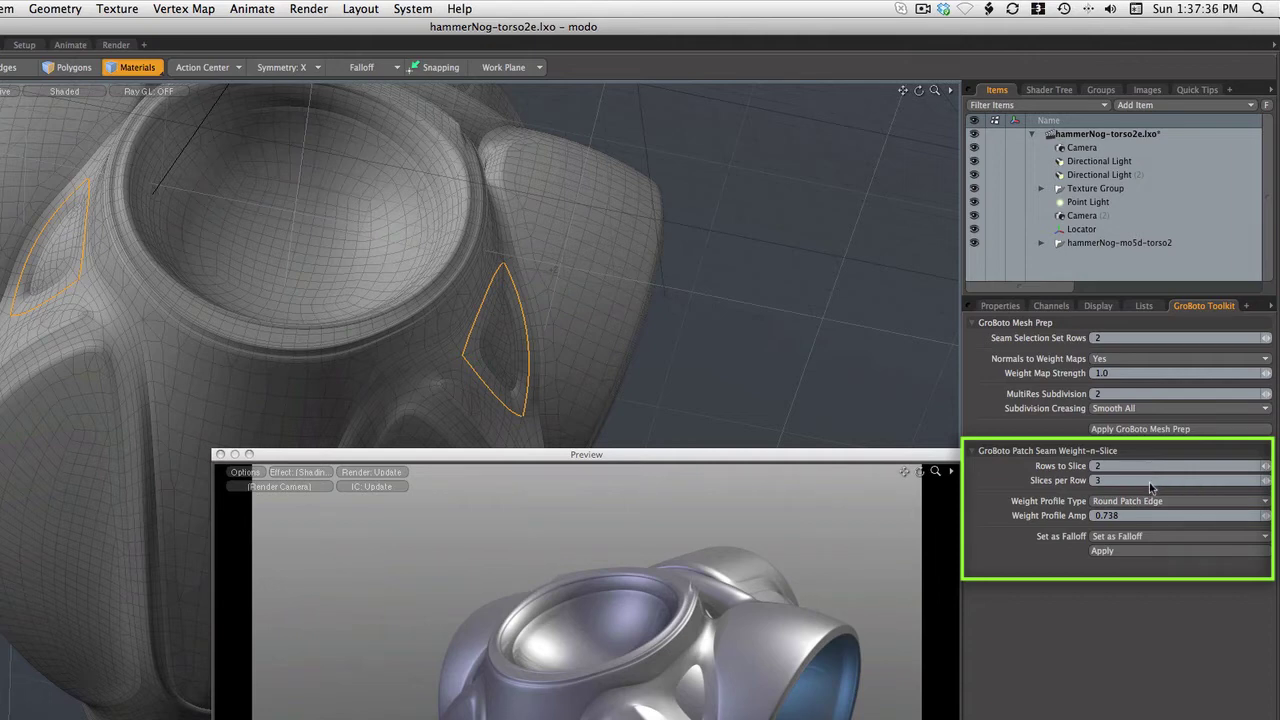
left_click(1134, 552)
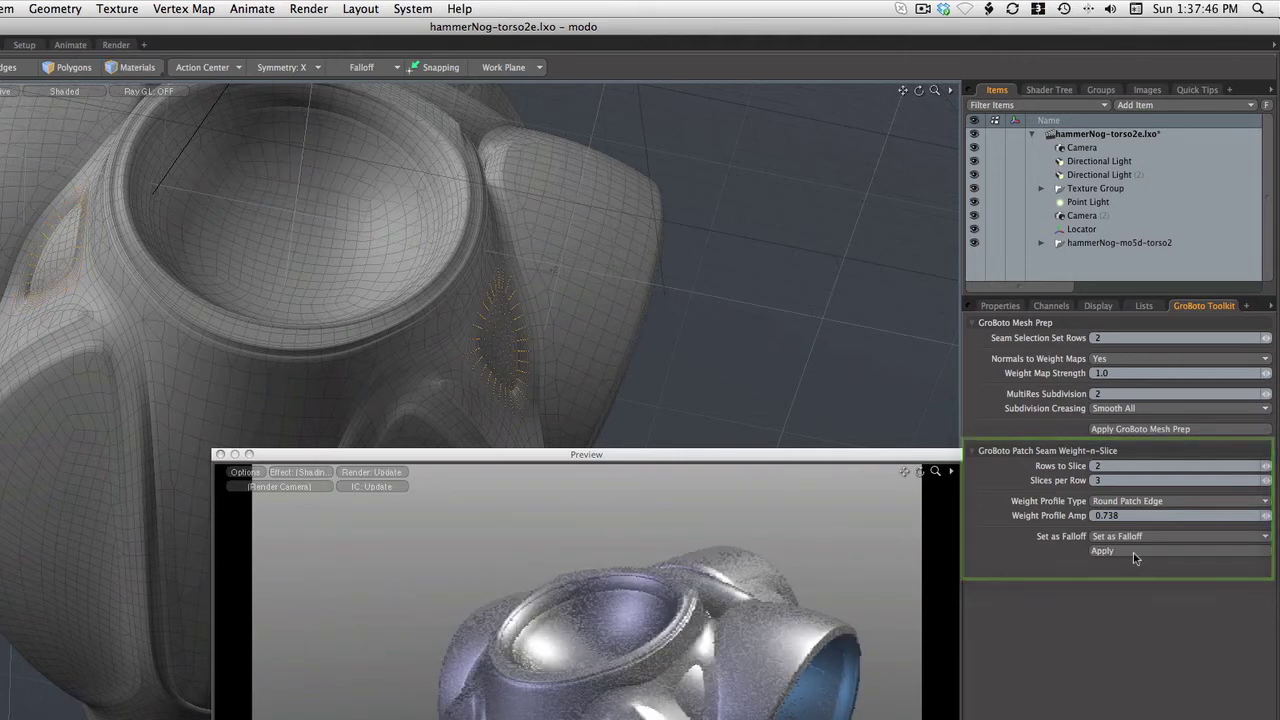
- Activate the Move tool on the sliced side patches, with the action center and action axis both set to Selection
scroll(813, 365, "up", 3)
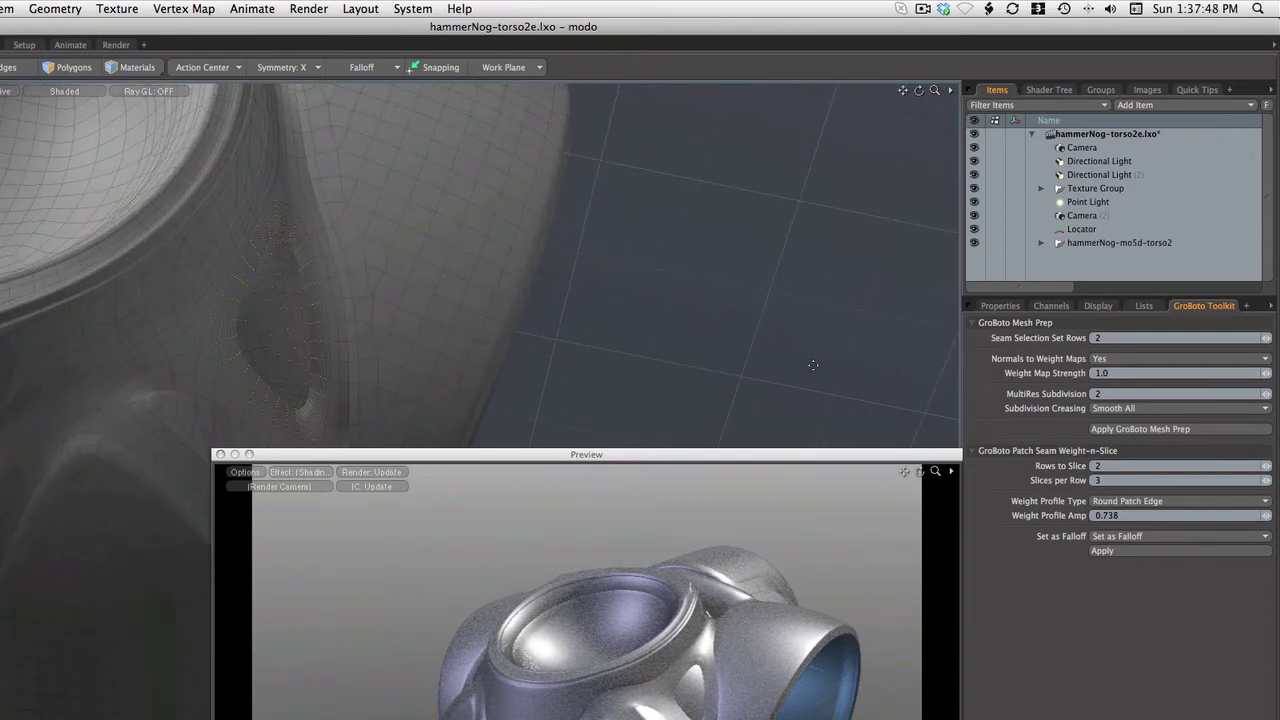
scroll(813, 365, "up", 1)
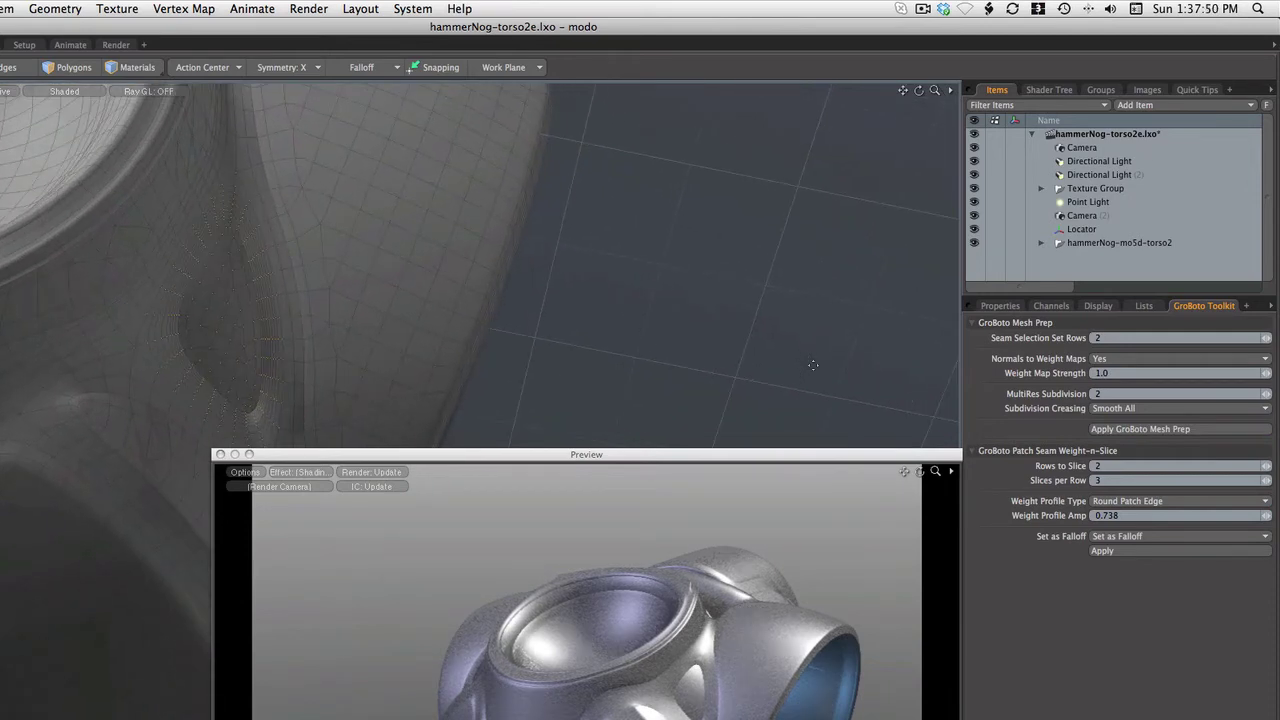
scroll(813, 365, "down", 1)
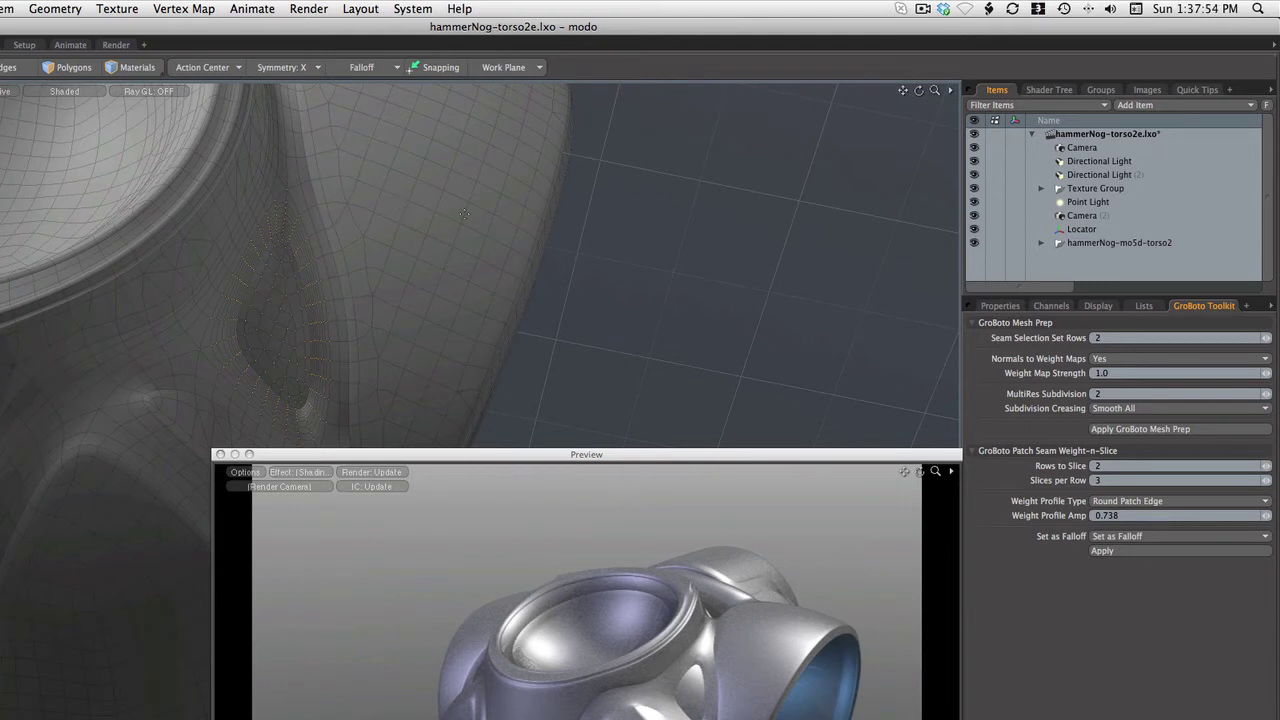
key("w")
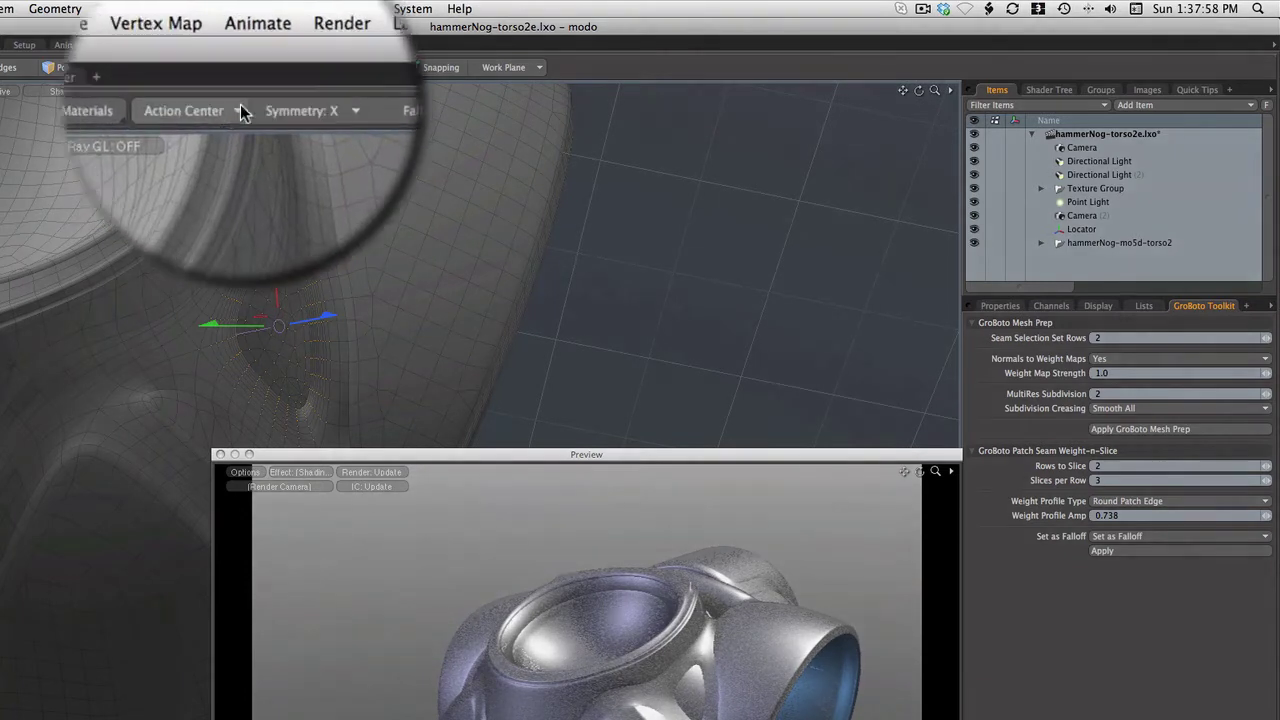
left_click(239, 67)
mouse_move(226, 192)
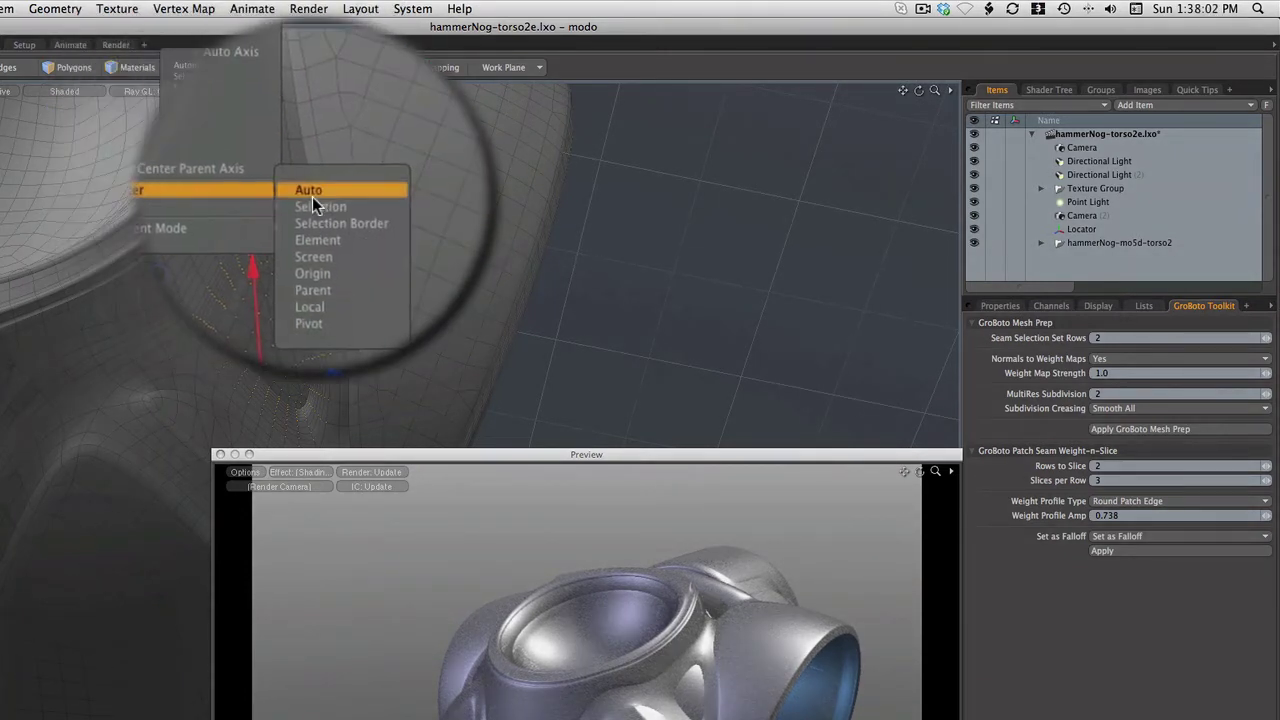
left_click(316, 203)
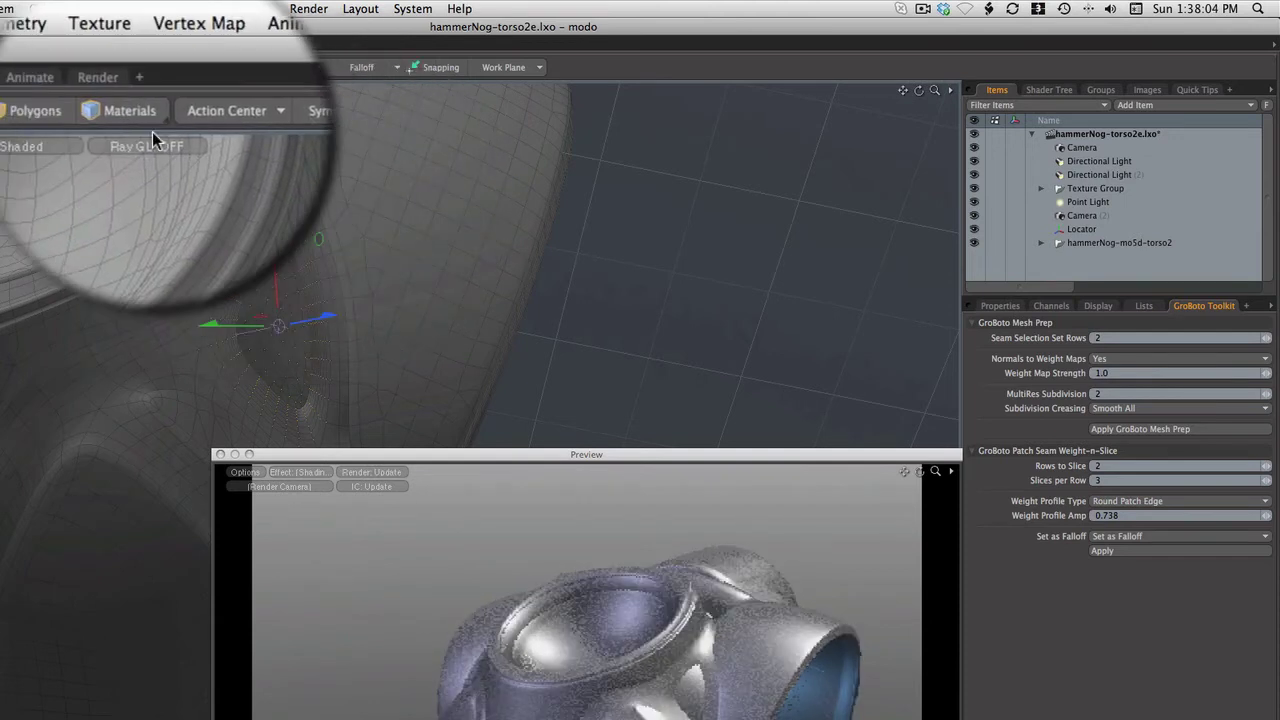
left_click(210, 68)
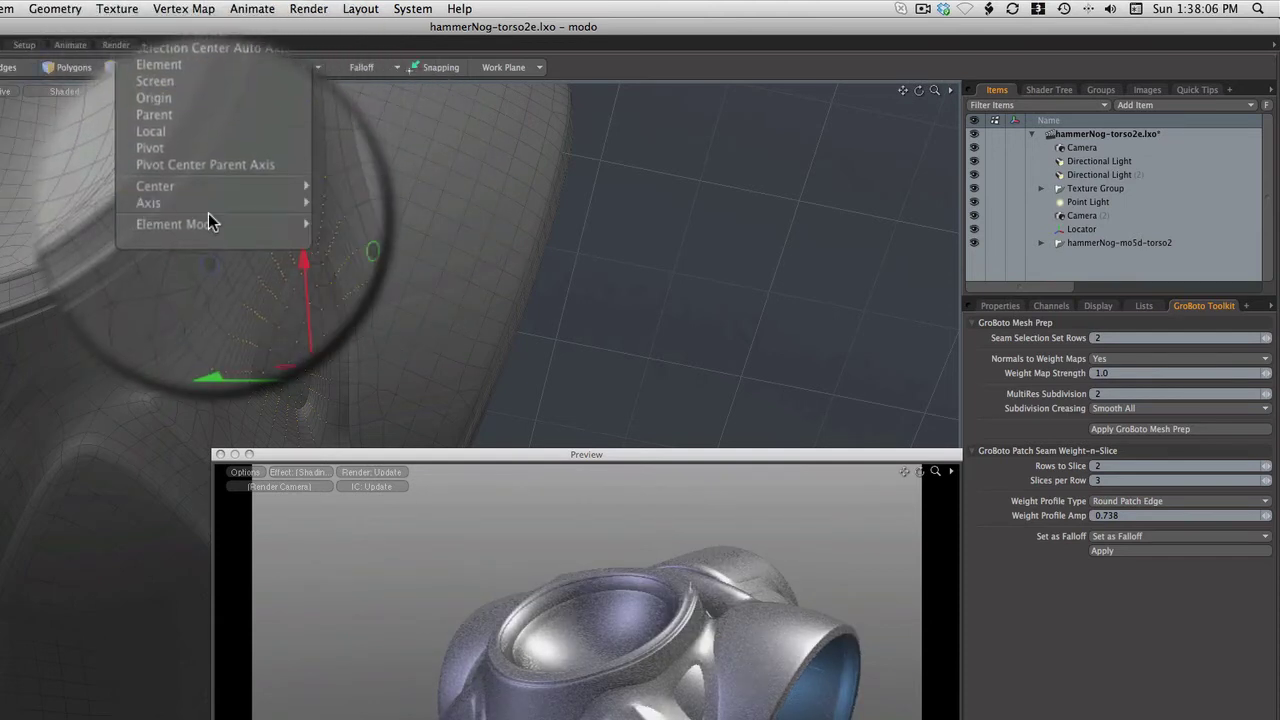
mouse_move(212, 210)
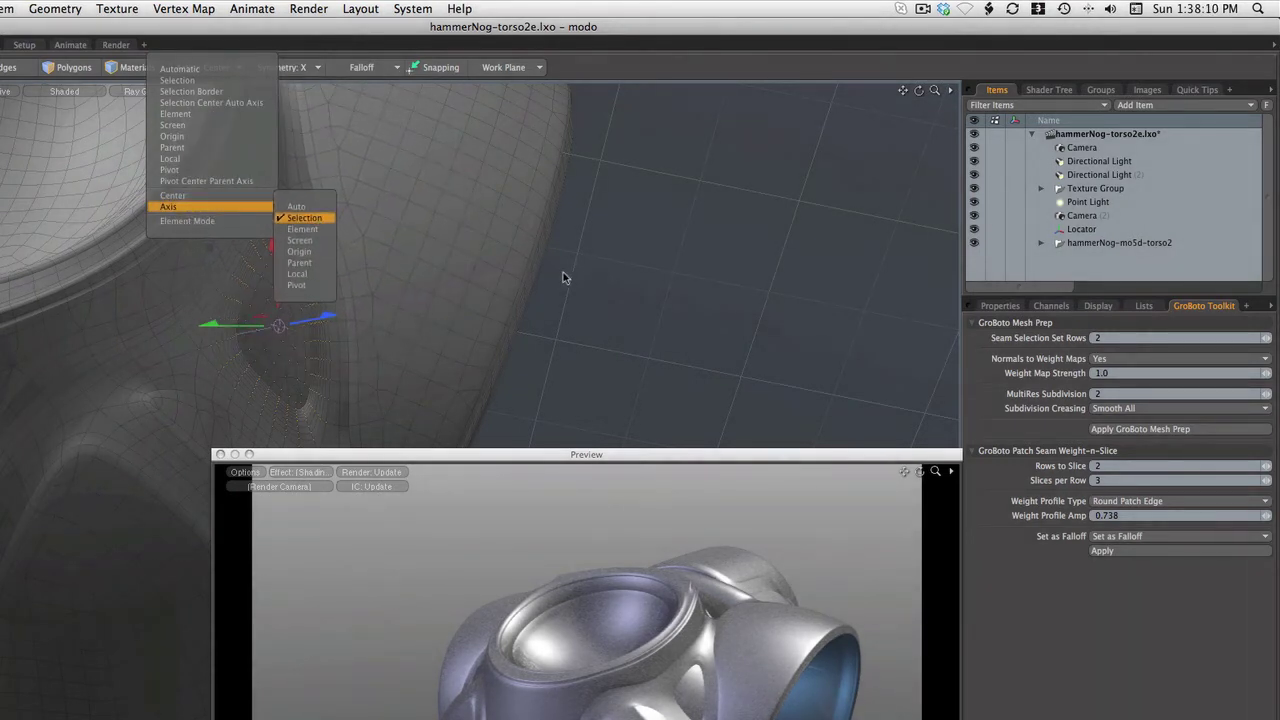
left_click(605, 287)
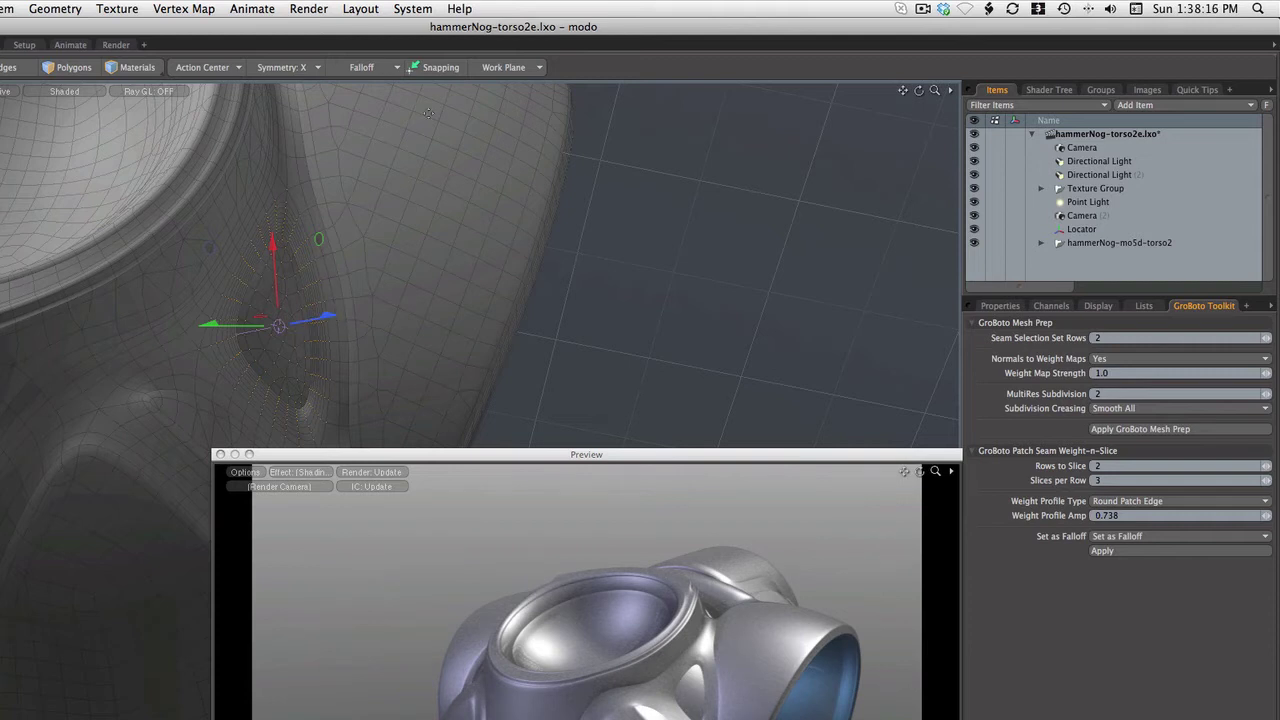
- Raise the sliced side patches outward, scale them up uniformly, and examine them close up in the render preview
left_click(377, 76)
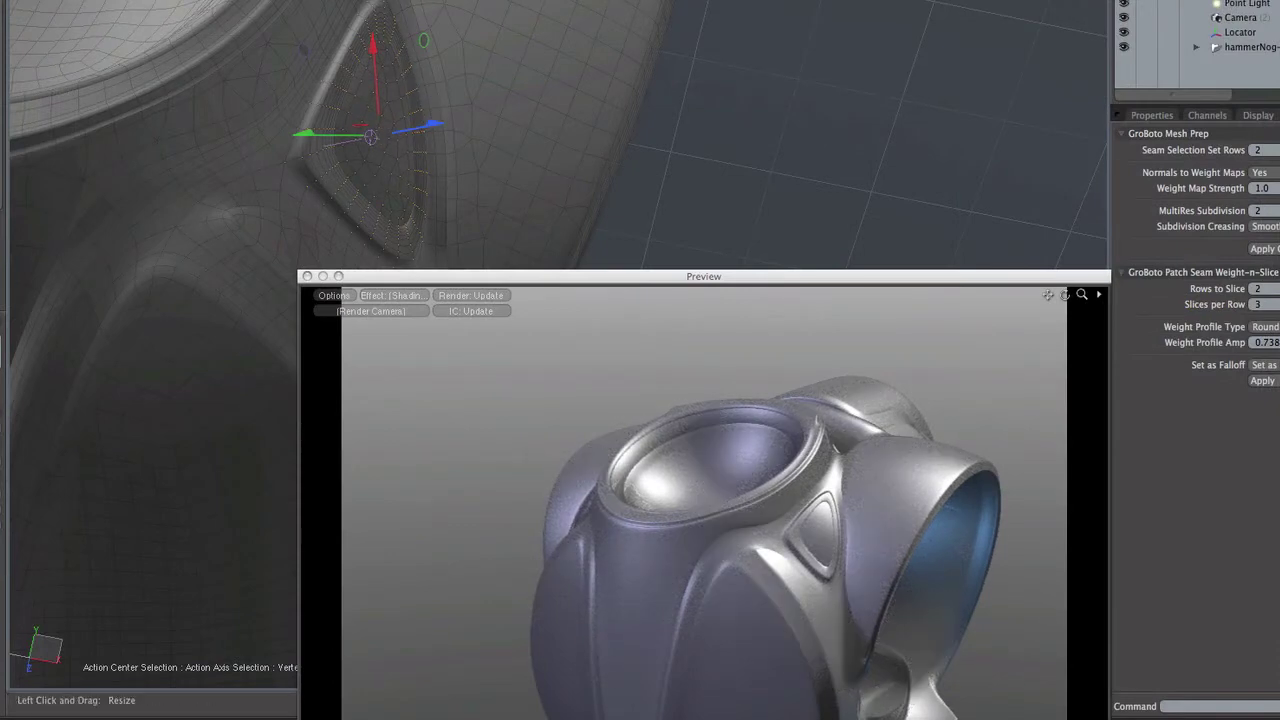
left_click_drag(372, 138, 396, 144)
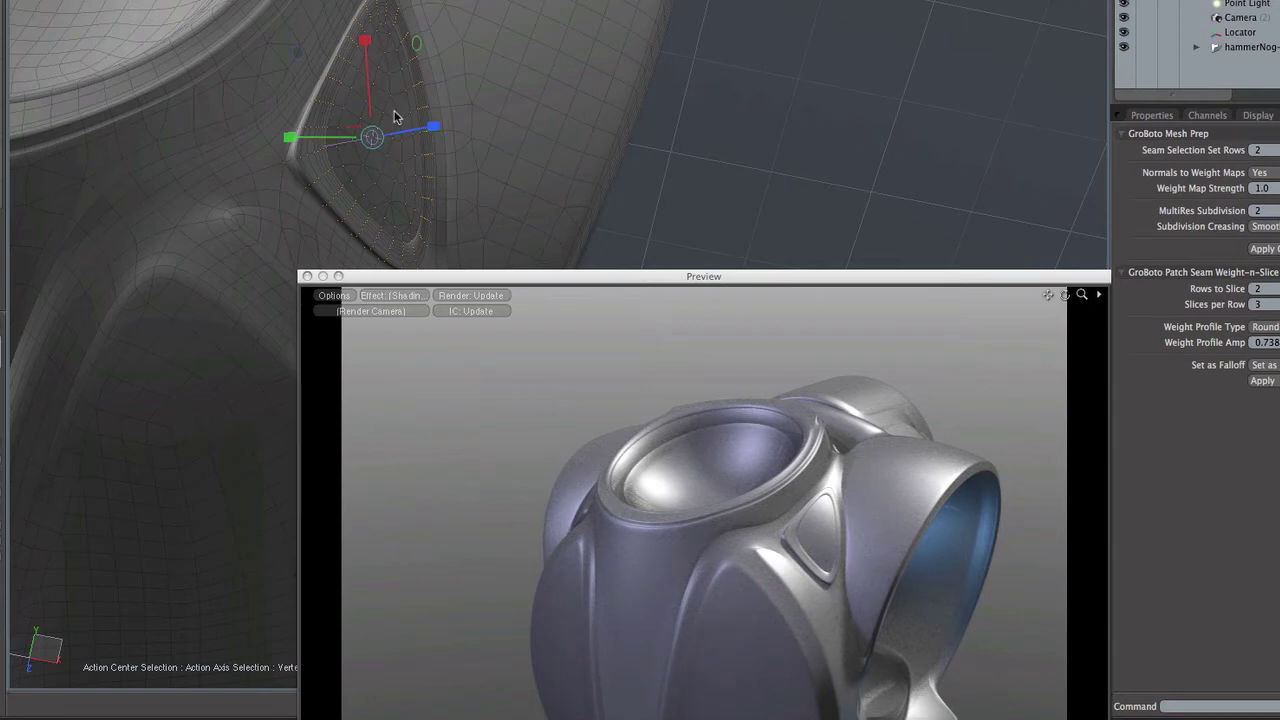
left_click_drag(1082, 295, 1125, 295)
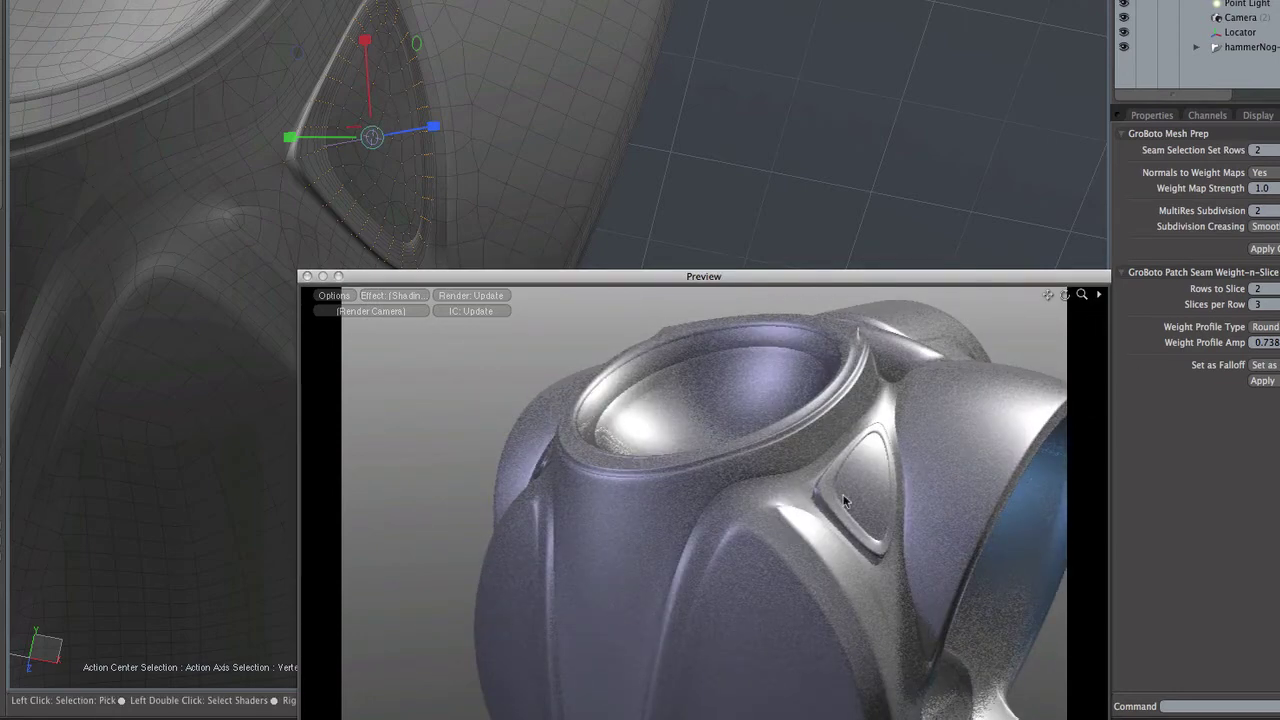
left_click_drag(843, 501, 537, 566, "alt")
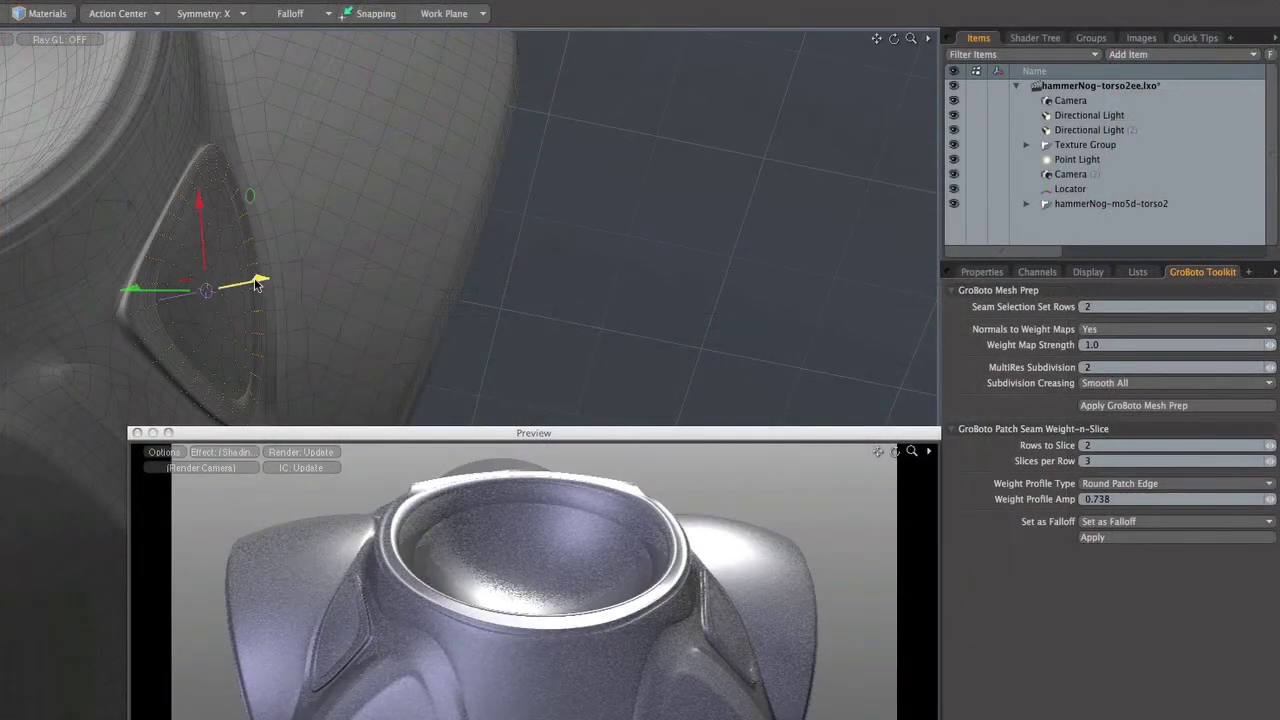
- Push the side patches inward along Z to recess them, enlarge the render preview's visible area, and activate the Scale tool
left_click_drag(257, 284, 243, 285)
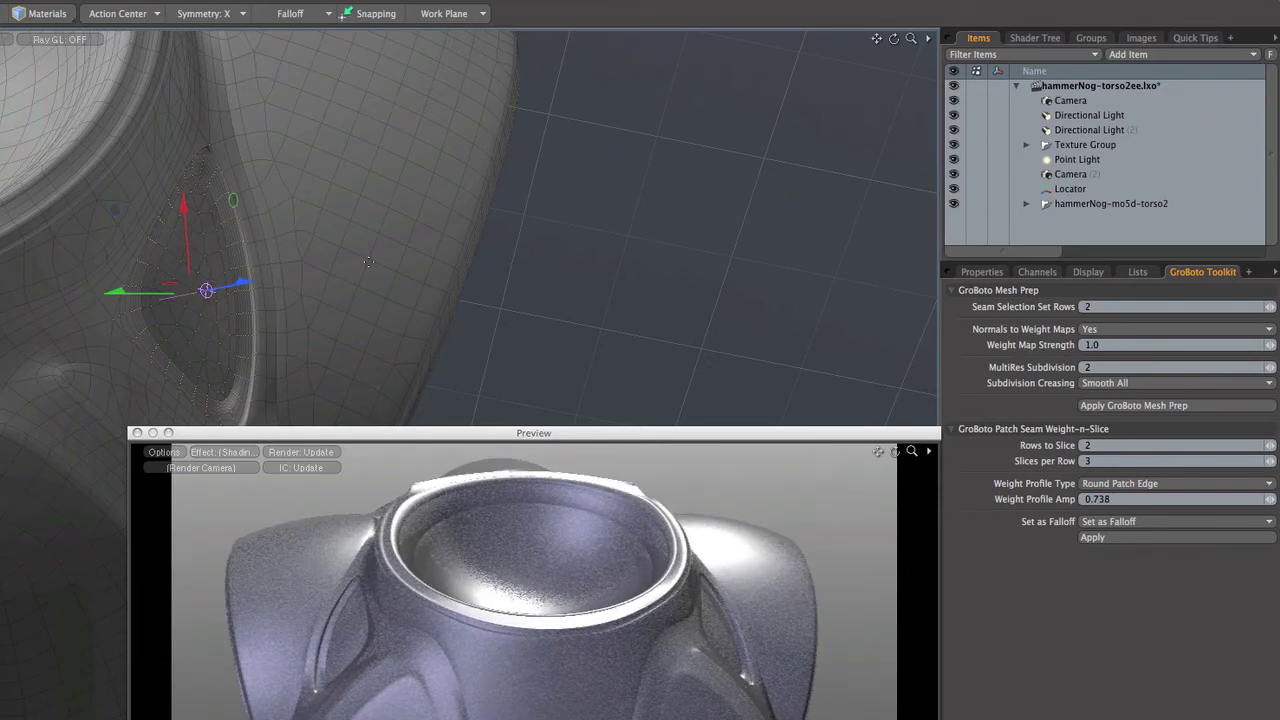
left_click_drag(864, 436, 883, 345)
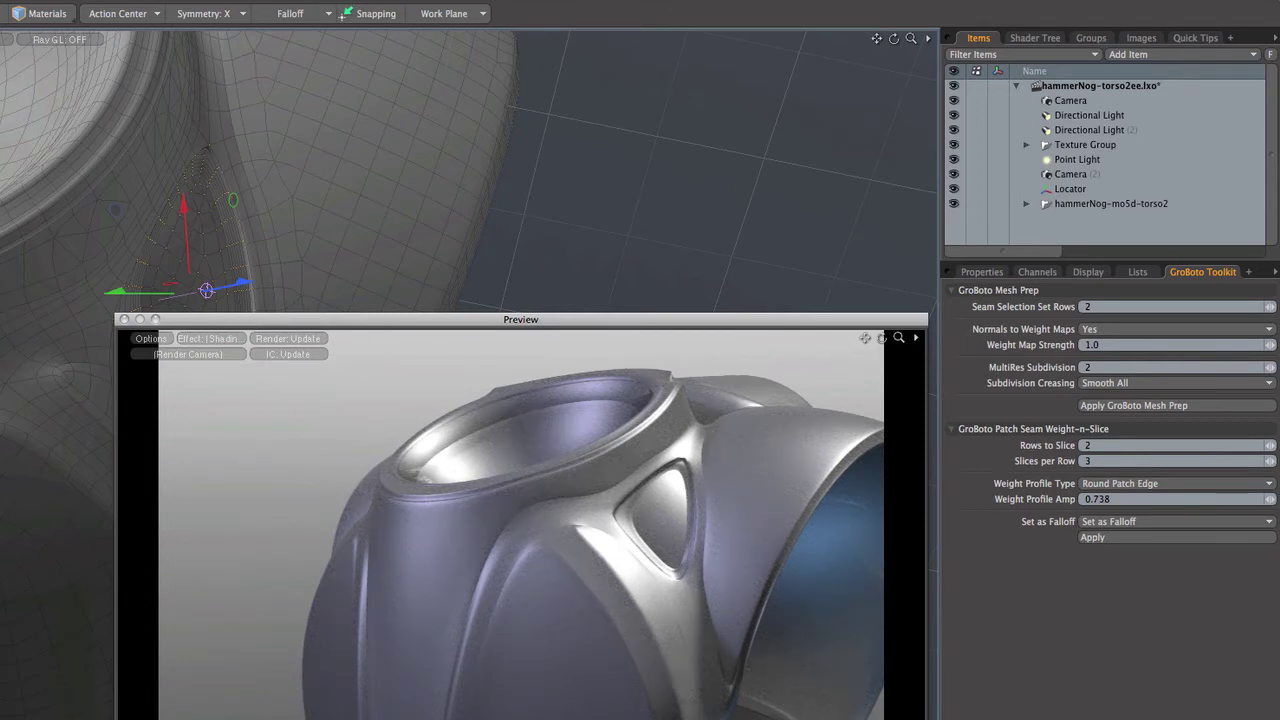
left_click(198, 293)
key("r")
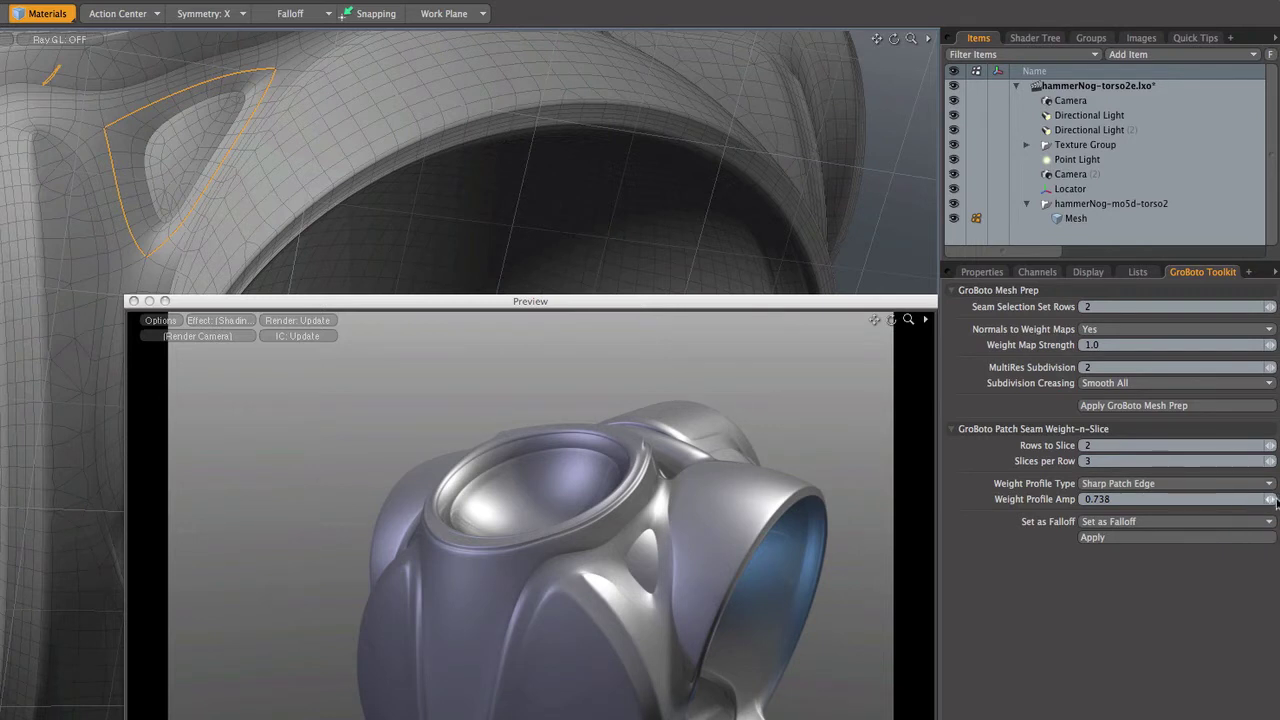
- Apply Weight-n-Slice to the side patches with Sharp Patch Edge and amplitude 0.7, and pull them outward along Z
left_click_drag(1270, 500, 1232, 500)
left_click(1181, 540)
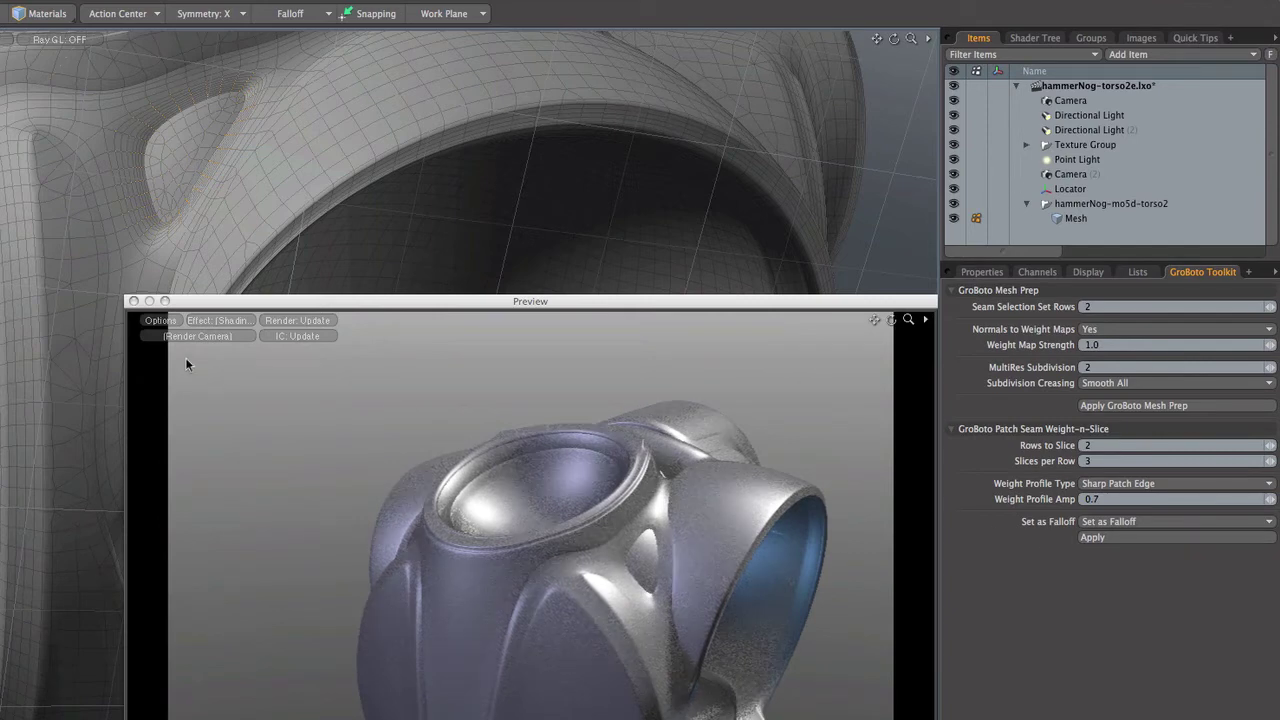
key("w")
left_click_drag(177, 133, 161, 108)
left_click_drag(201, 56, 195, 47)
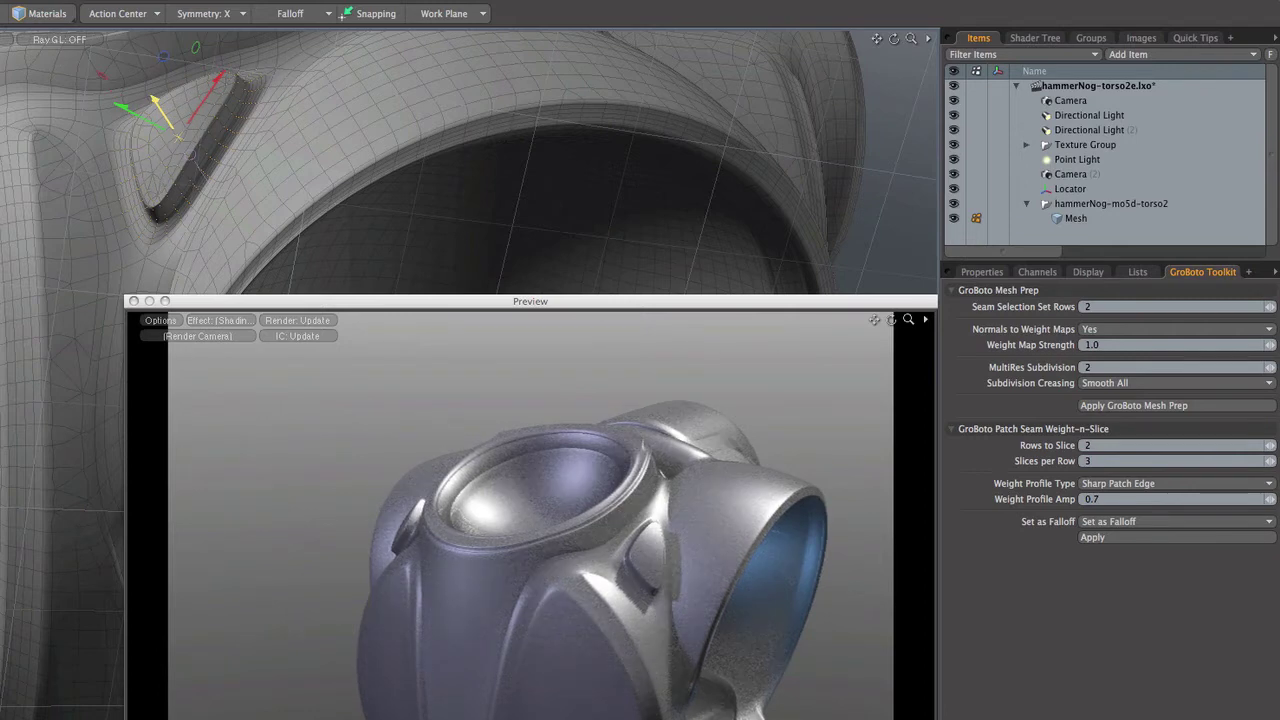
mouse_move(155, 98)
left_mouse_down()
mouse_move(164, 112)
mouse_move(143, 80)
mouse_move(151, 92)
left_mouse_up()
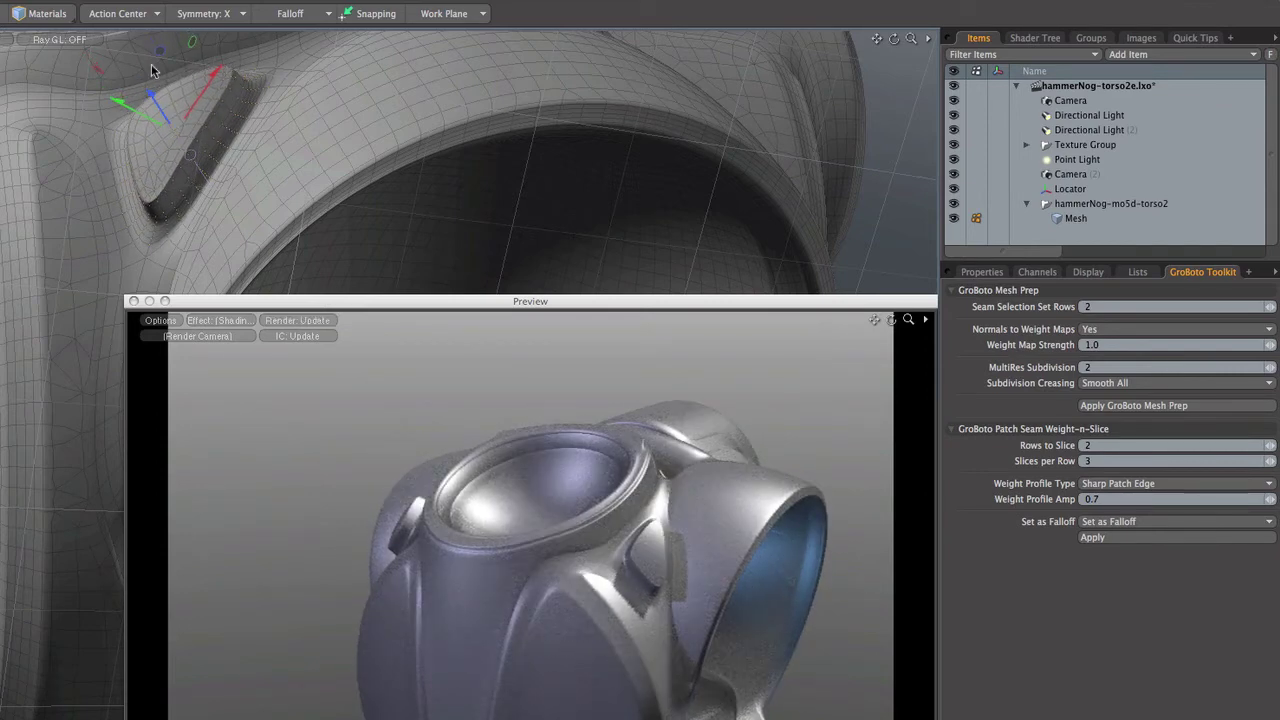
- Move the render preview up and orbit its view to examine the raised side patches from several angles
left_click_drag(391, 307, 567, 52)
left_click_drag(1067, 65, 1068, 73)
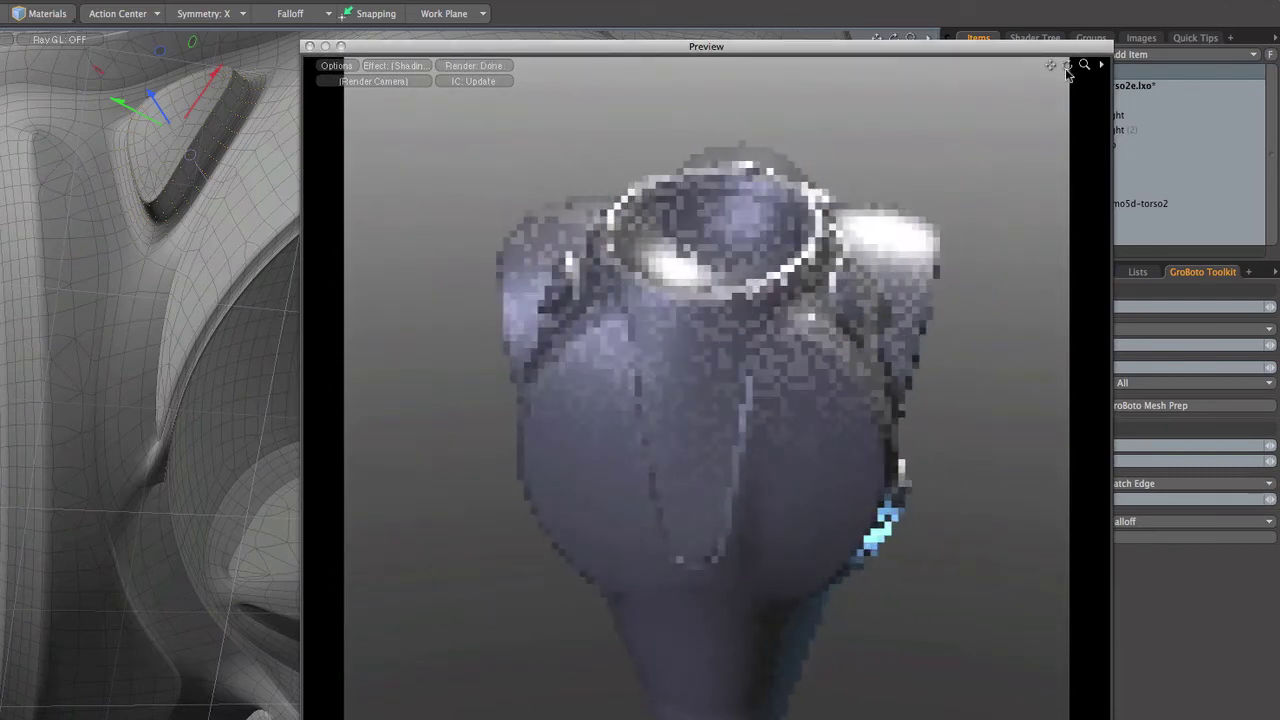
left_click_drag(1067, 64, 1012, 130)
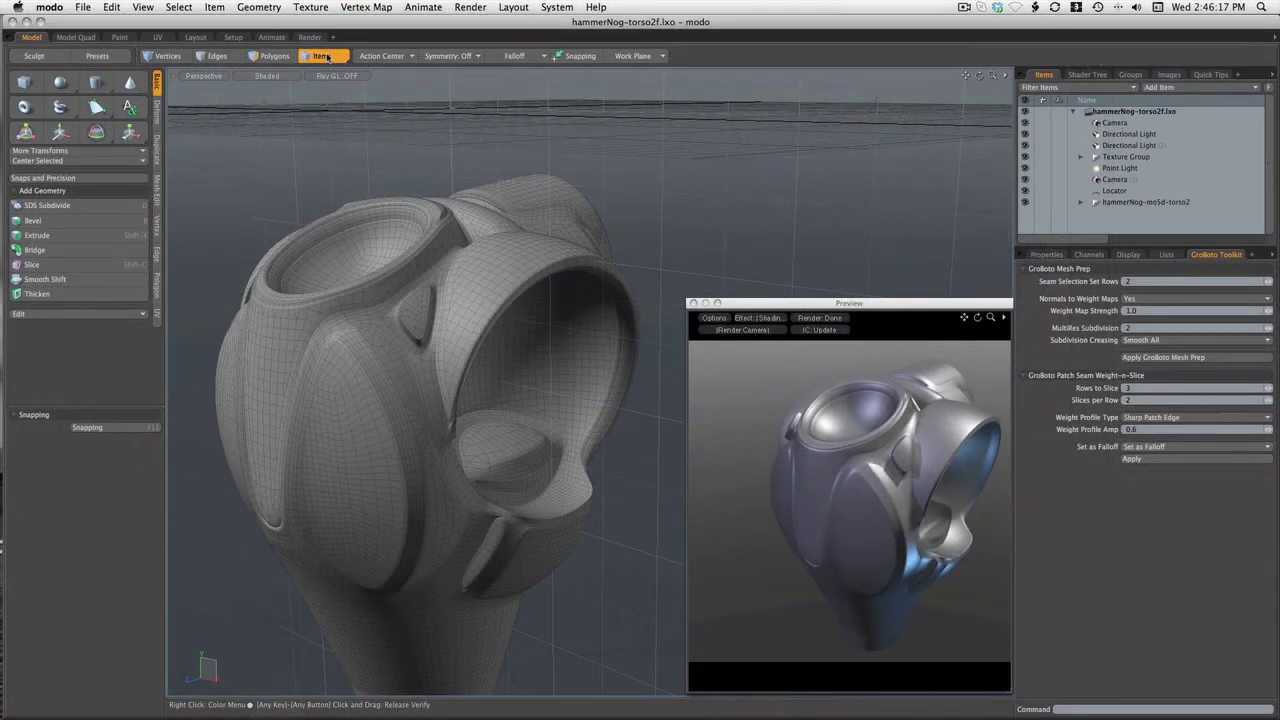
- Select the far shoulder patch by material and apply Weight-n-Slice with 3 rows, 2 slices, Sharp Patch Edge and amplitude 0.6
left_click(285, 55)
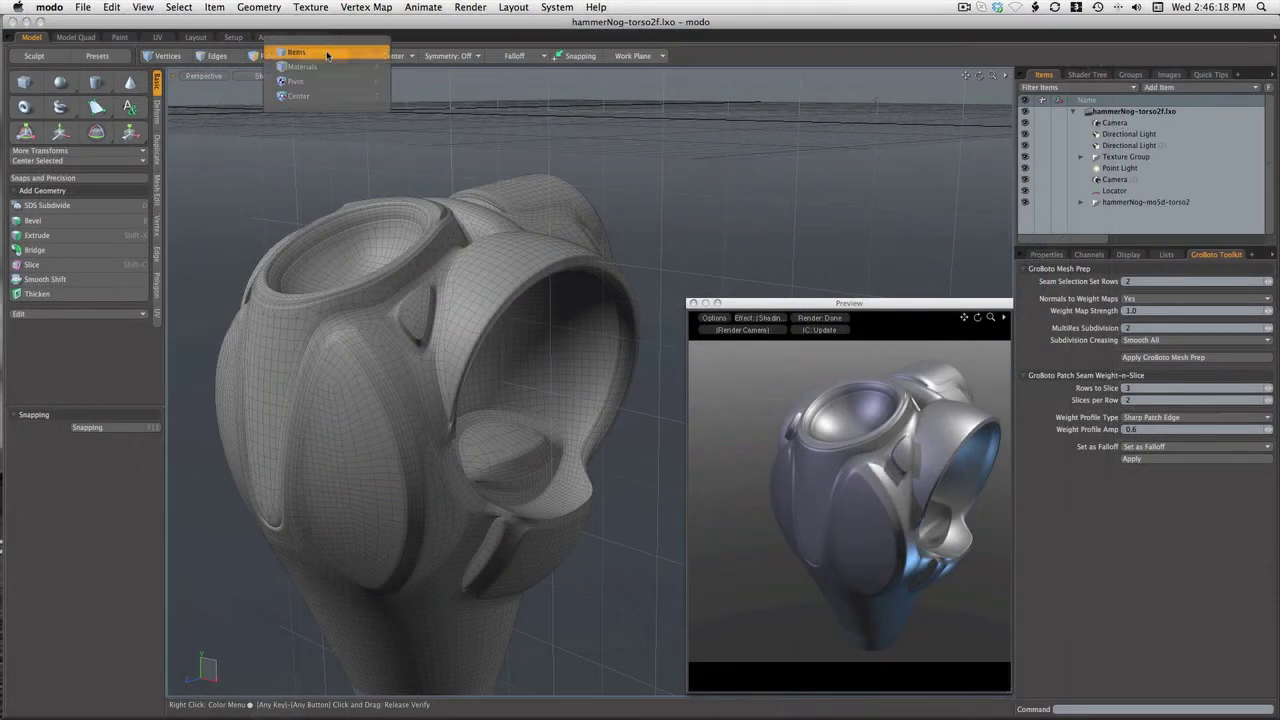
left_click(327, 65)
left_click(565, 186)
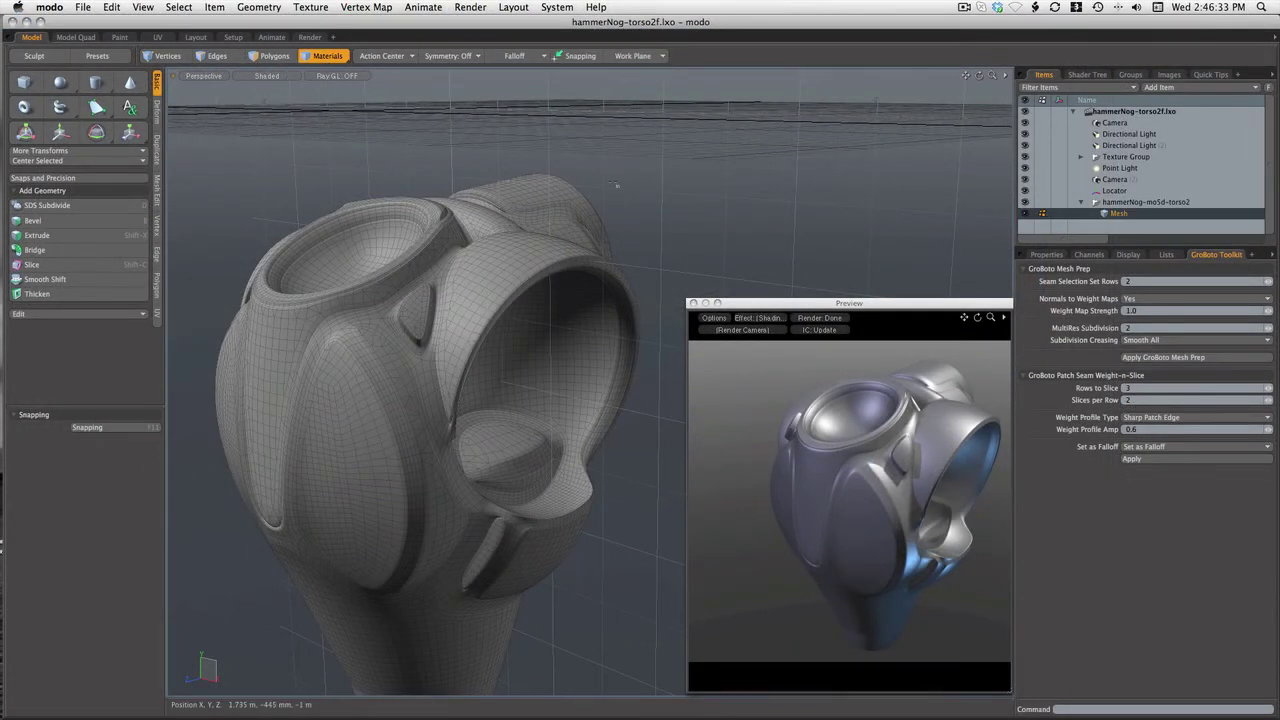
left_click(564, 185)
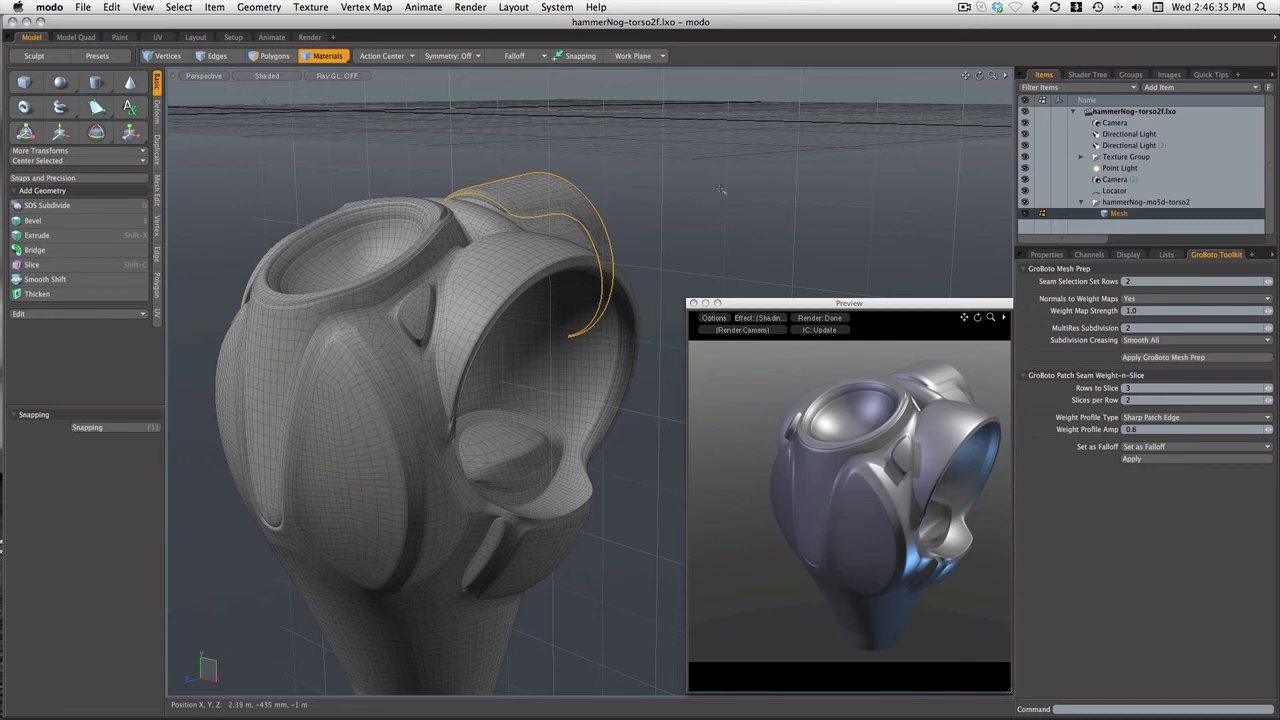
left_click(1205, 461)
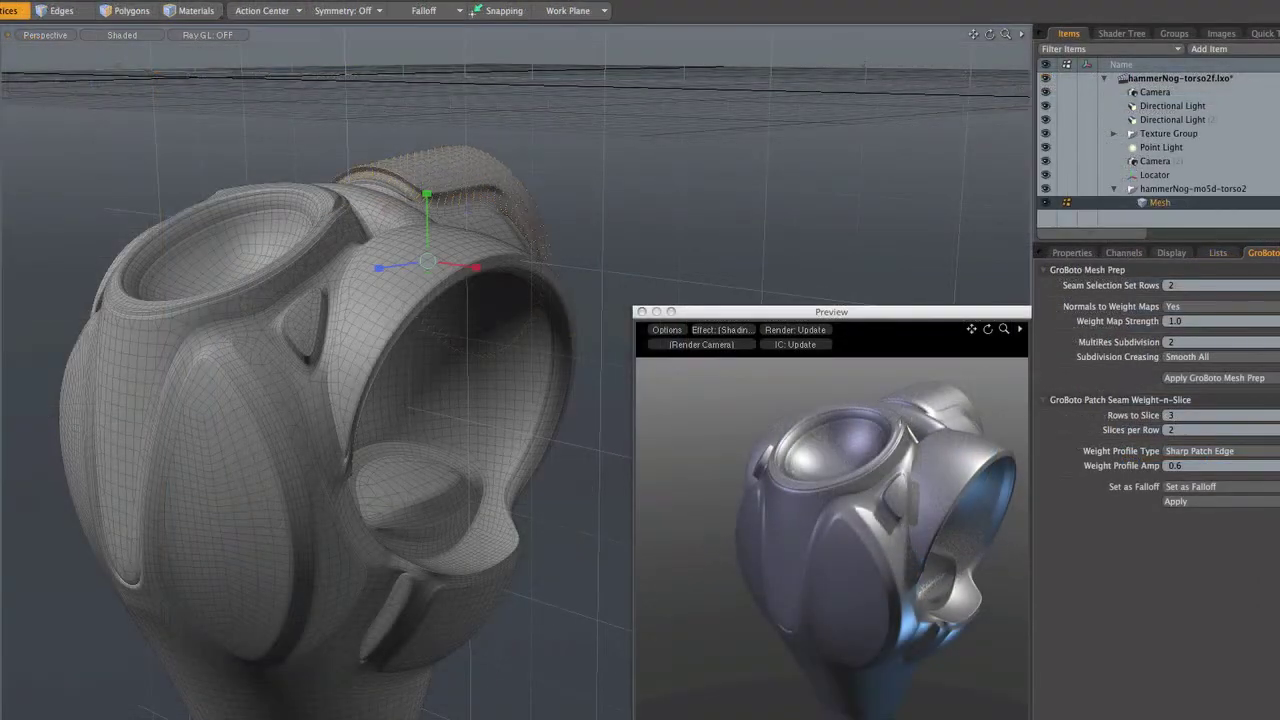
- Scale the sliced far shoulder patch up along Y, Z and X, and inspect it from the side in an enlarged render preview
left_click_drag(450, 236, 450, 218)
left_click_drag(379, 268, 365, 270)
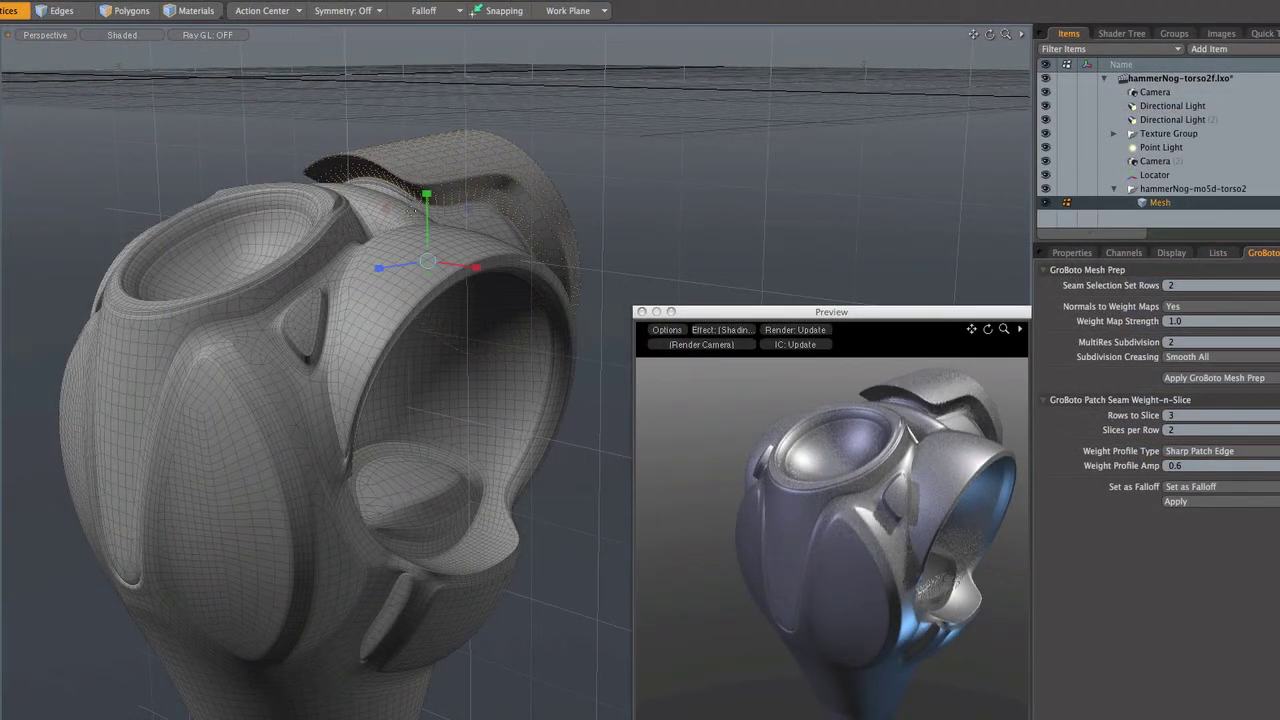
left_click_drag(477, 273, 482, 268)
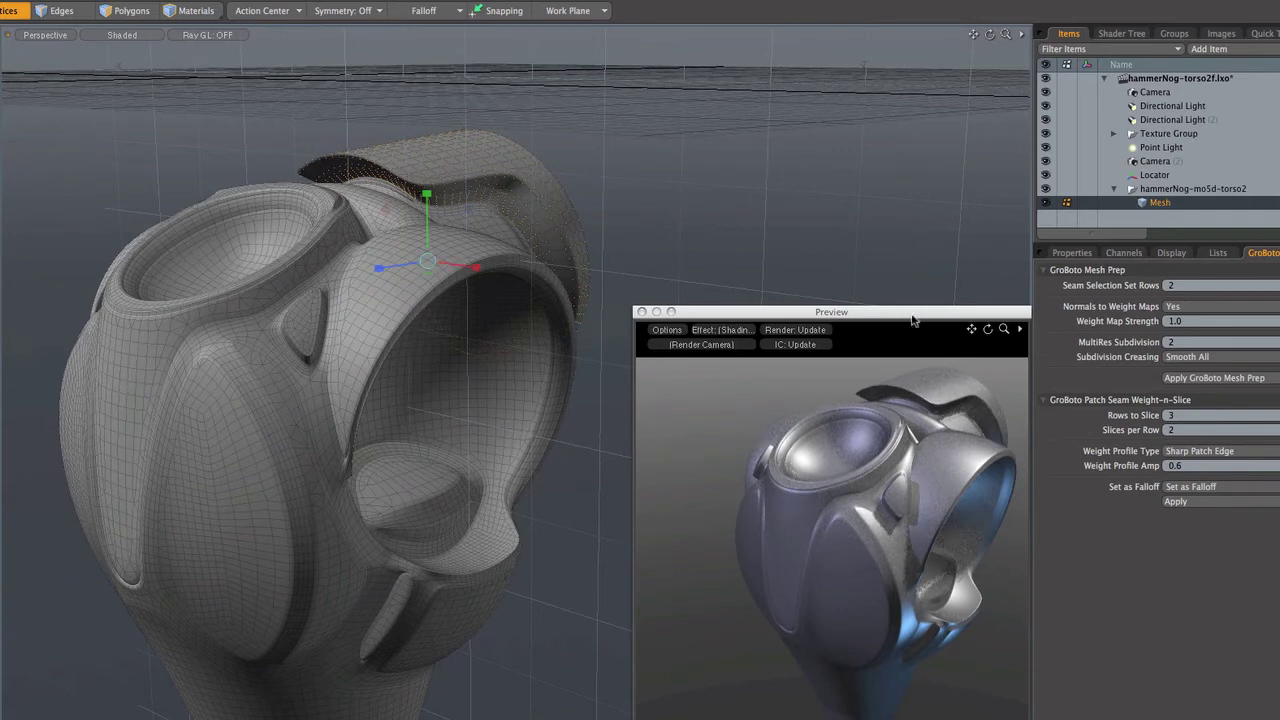
left_click_drag(903, 257, 826, 212, "alt+shift")
left_click_drag(808, 313, 725, 214)
left_click_drag(944, 685, 1034, 718)
left_click_drag(992, 230, 1001, 225)
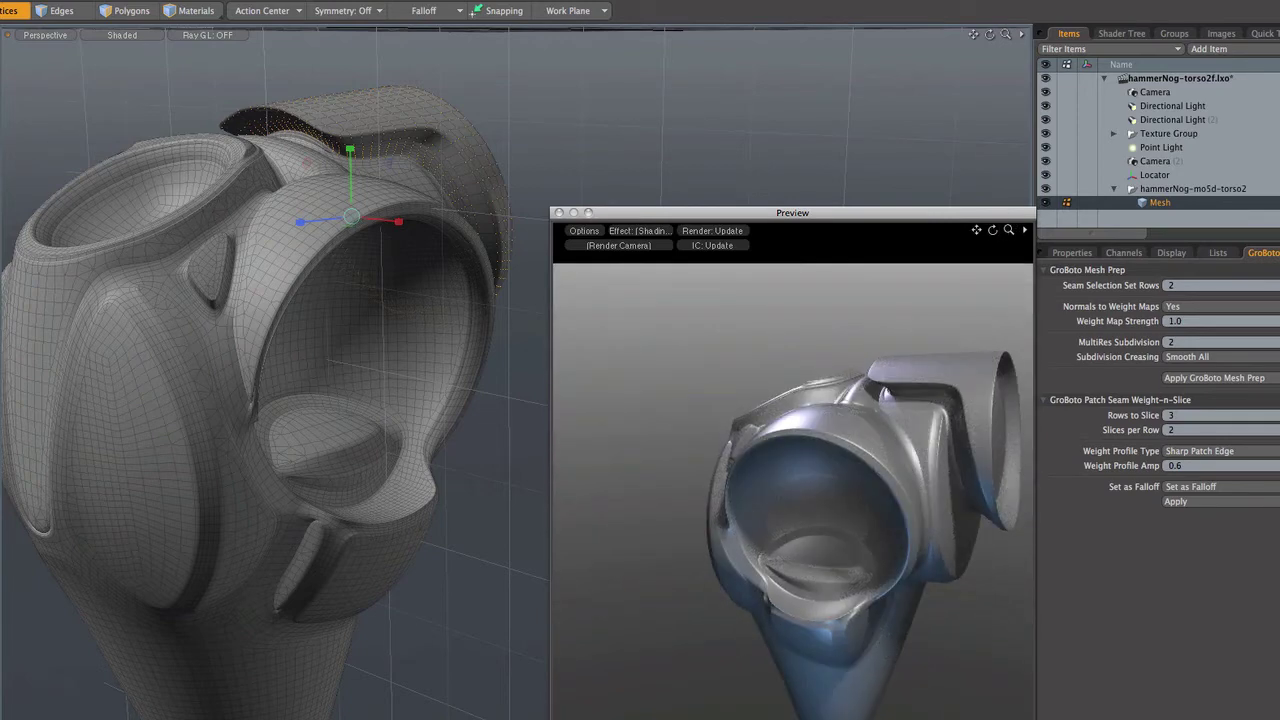
- Set a Linear falloff for moving the far shoulder patch and add a Vertex Map falloff to it
left_click(456, 10)
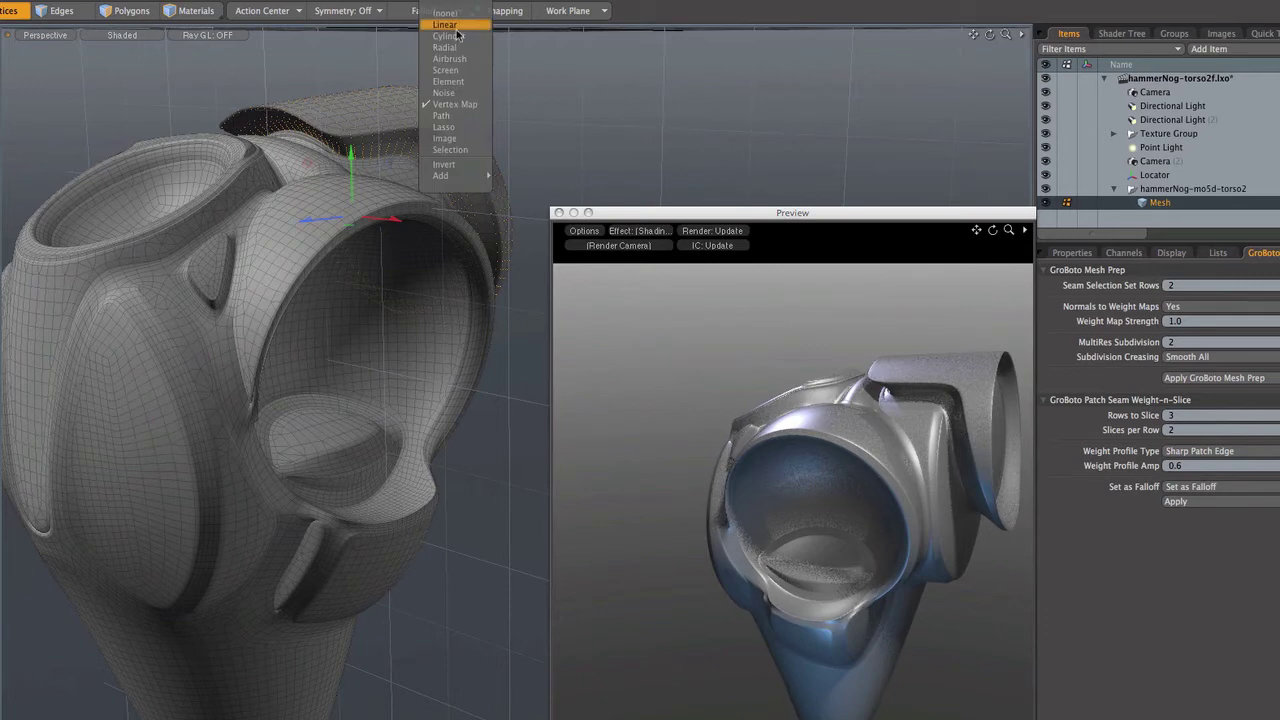
left_click(456, 27)
left_click(424, 10)
mouse_move(430, 163)
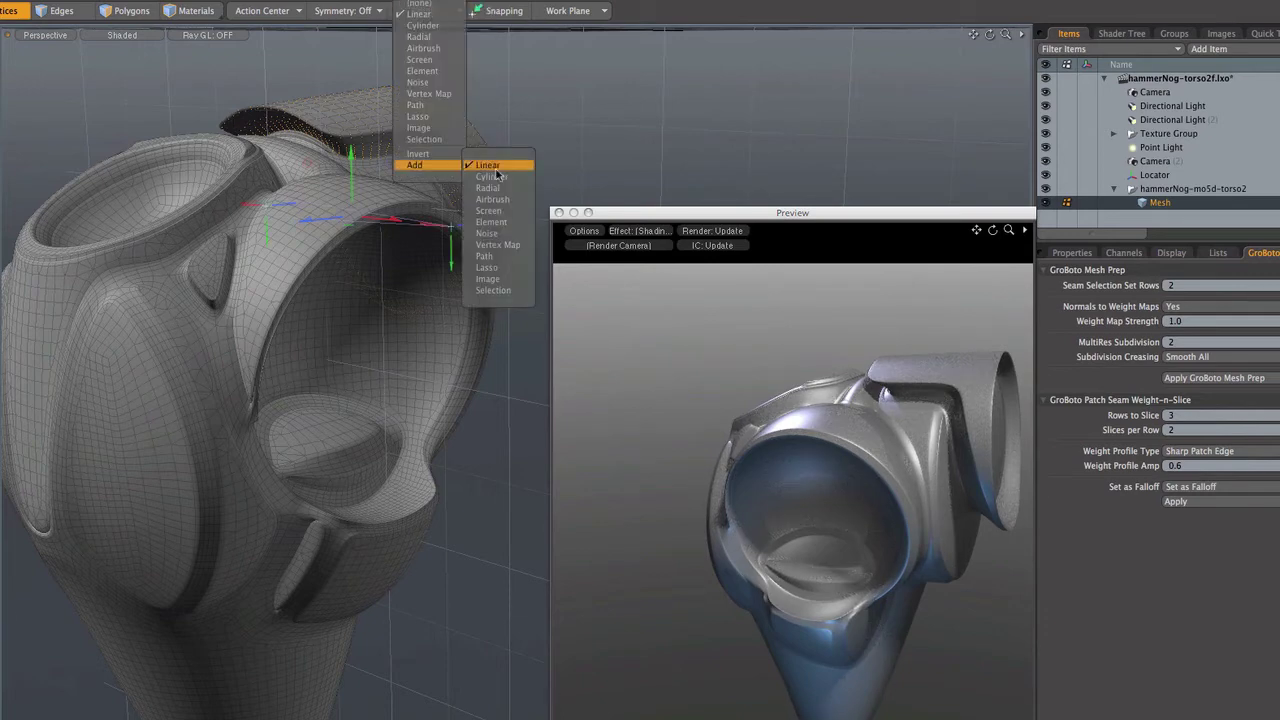
left_click(498, 247)
- Stretch the linear falloff horizontally across the far shoulder patch and move the patch's outer part inward
left_click_drag(450, 204, 481, 202)
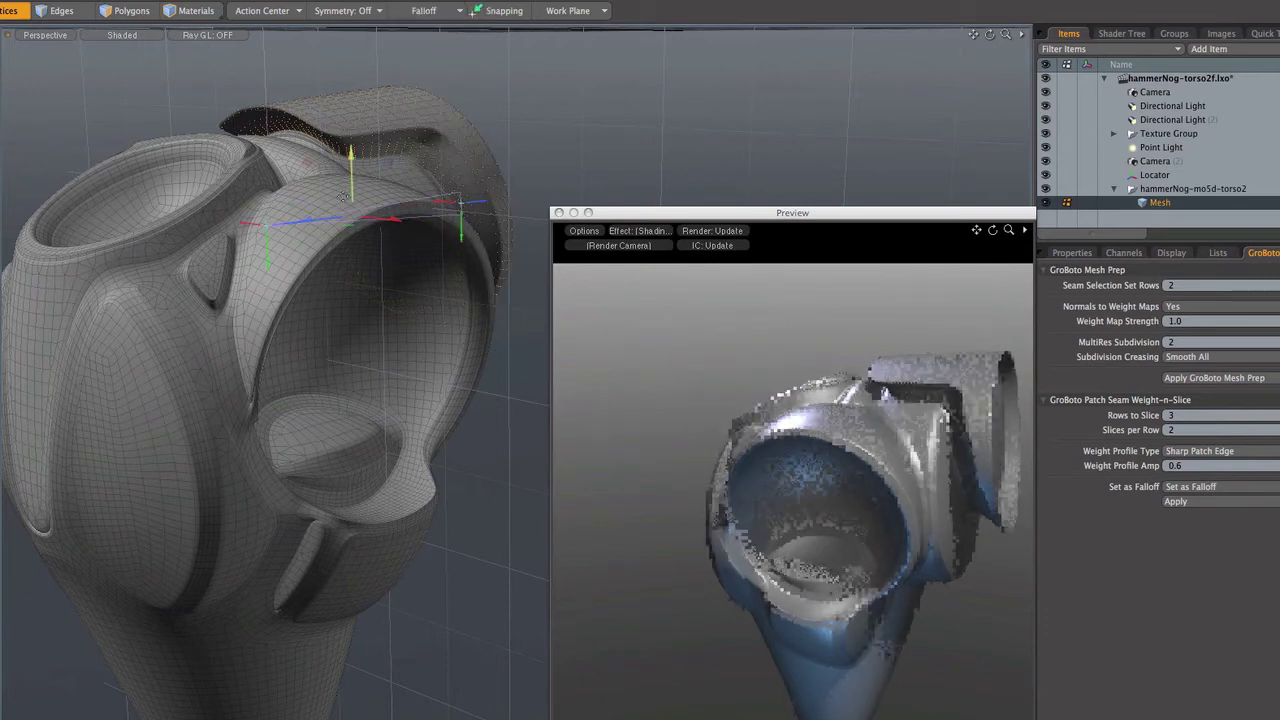
left_click_drag(292, 222, 420, 208)
left_click_drag(468, 463, 289, 611, "alt")
left_click_drag(385, 204, 245, 208)
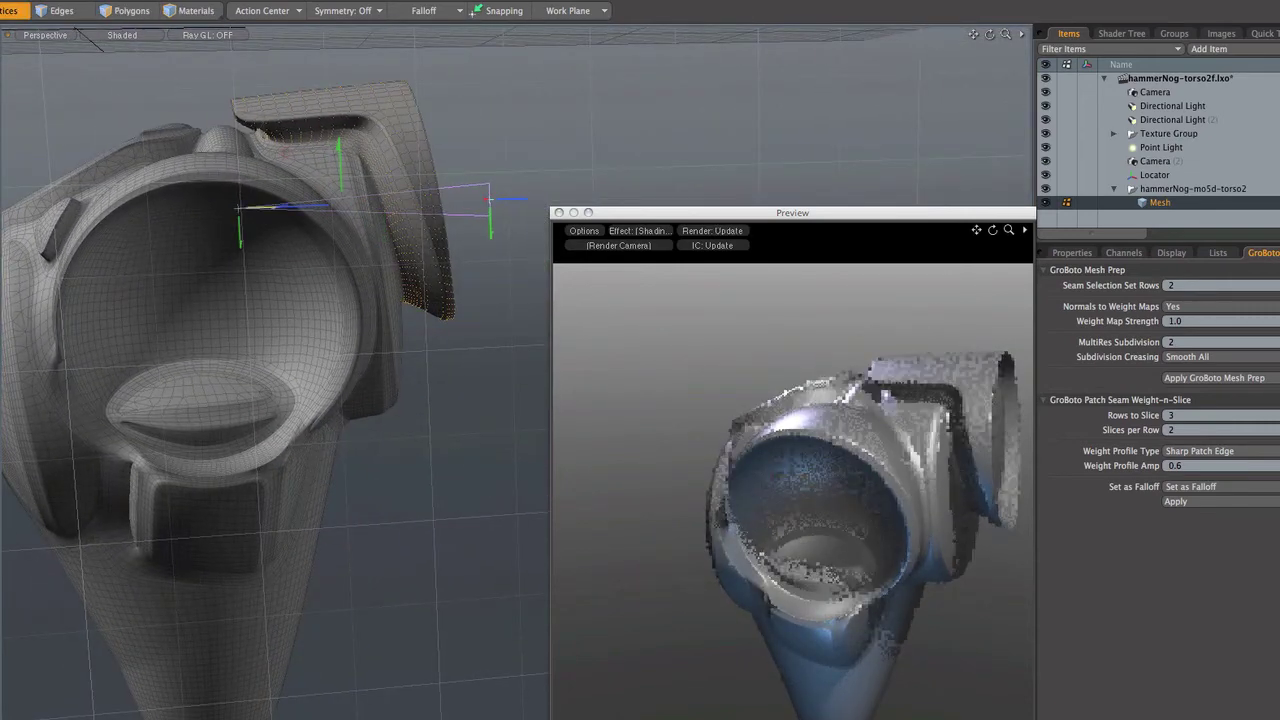
left_click_drag(488, 199, 453, 200)
left_click_drag(320, 210, 316, 206)
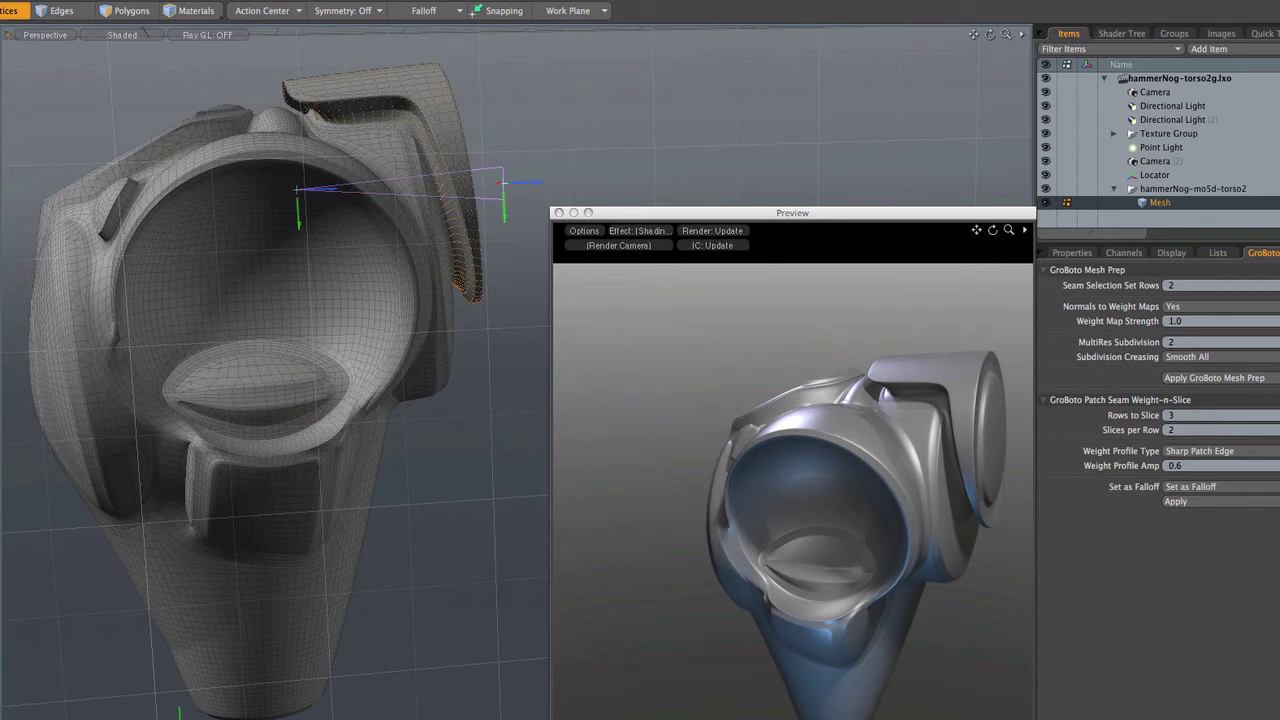
- Change the falloff, place a vertical bend spine through the far shoulder patch, and bend the patch slightly
left_click(378, 187)
left_click(440, 12)
left_click(441, 20)
left_click_drag(428, 64, 428, 338)
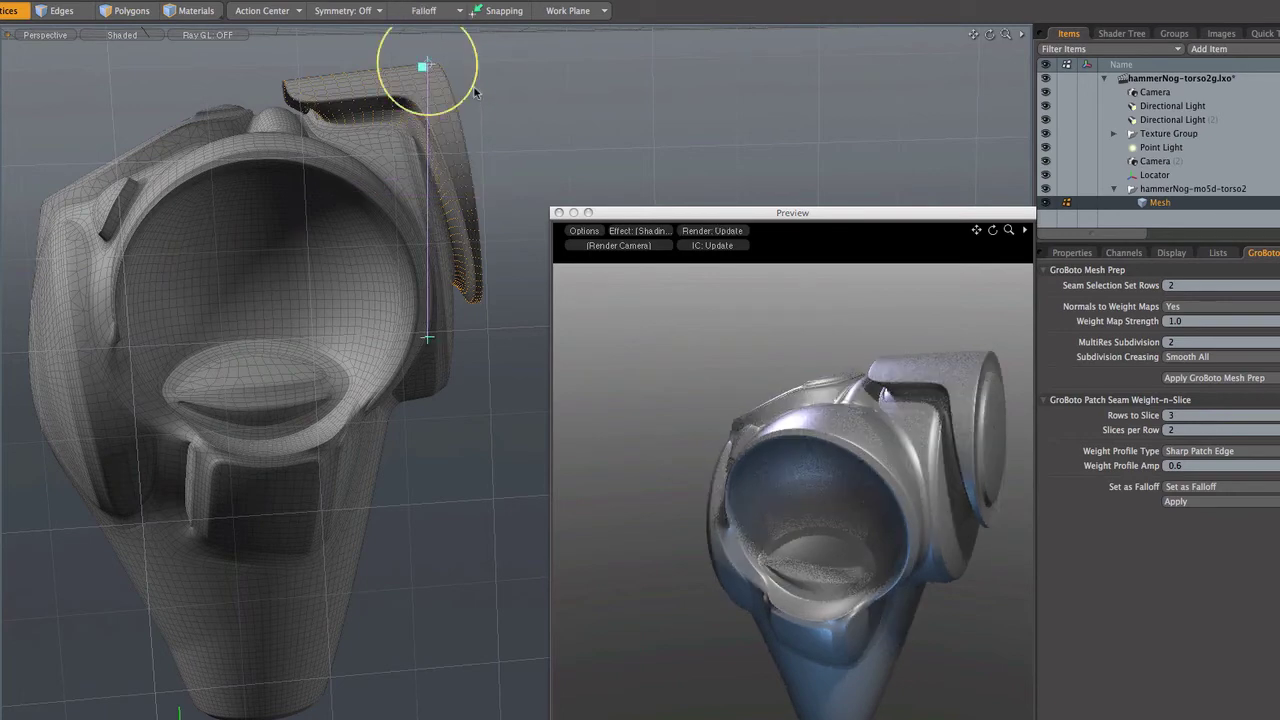
left_click_drag(380, 67, 381, 58)
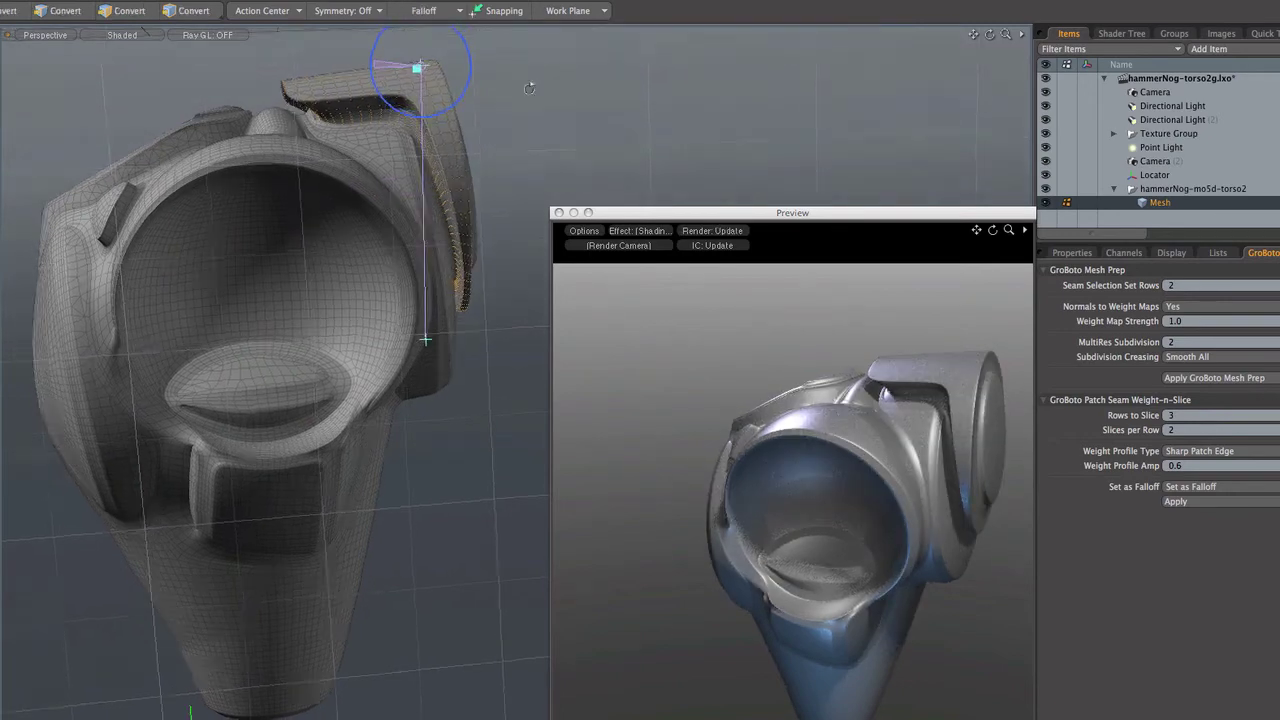
- Reposition the bend spine so it starts above the shoulder patch, and check the bent shape from both sides in the render preview
left_click_drag(520, 600, 463, 697, "alt")
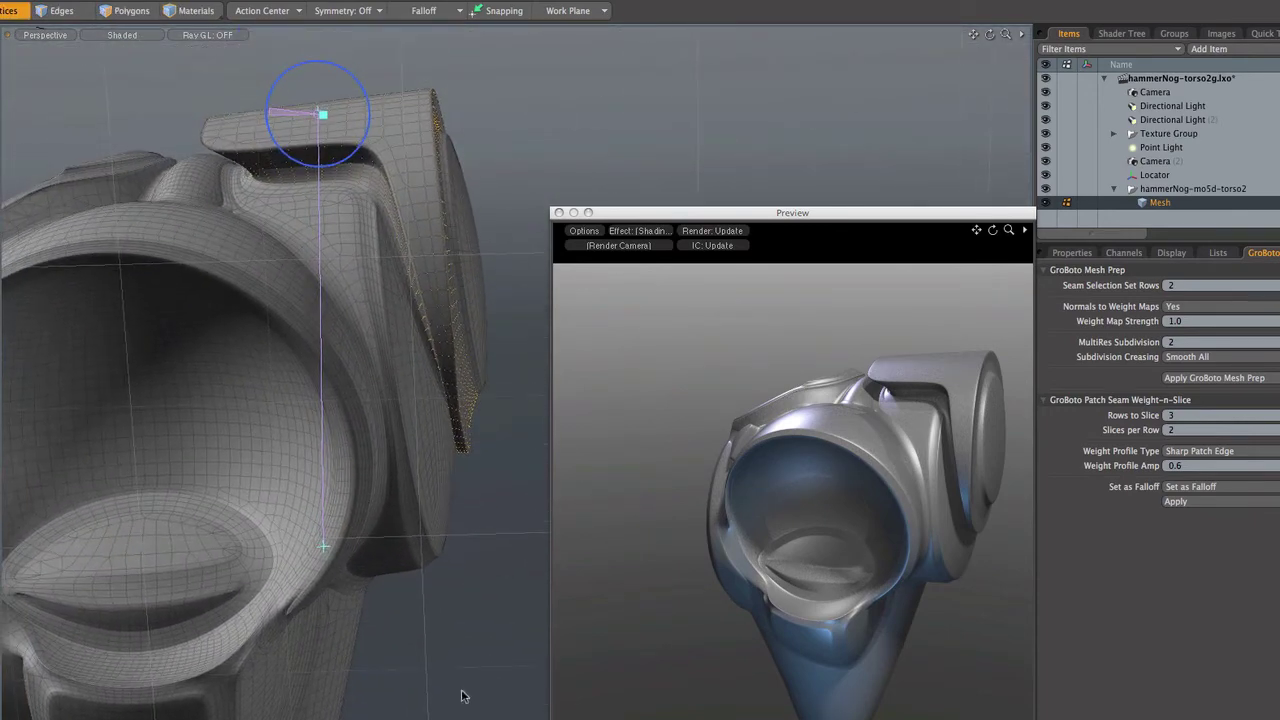
left_click_drag(367, 580, 346, 580)
left_click_drag(318, 112, 327, 56)
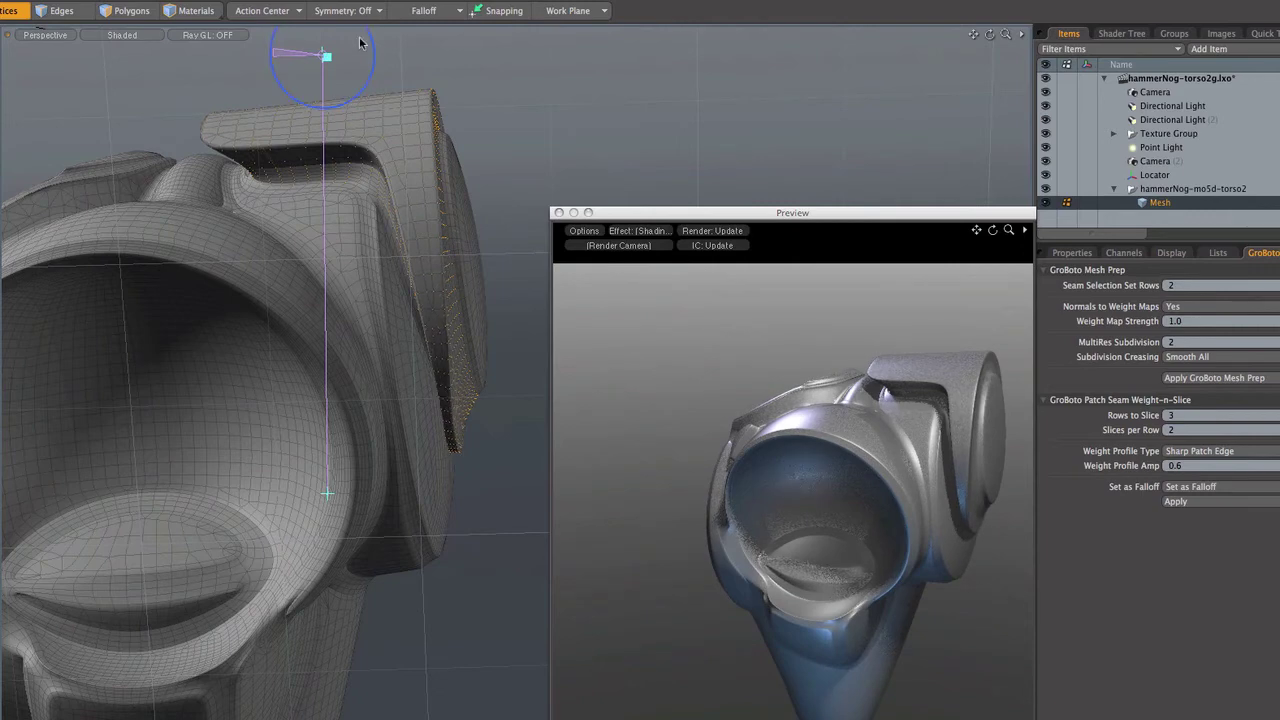
left_click_drag(991, 234, 900, 236)
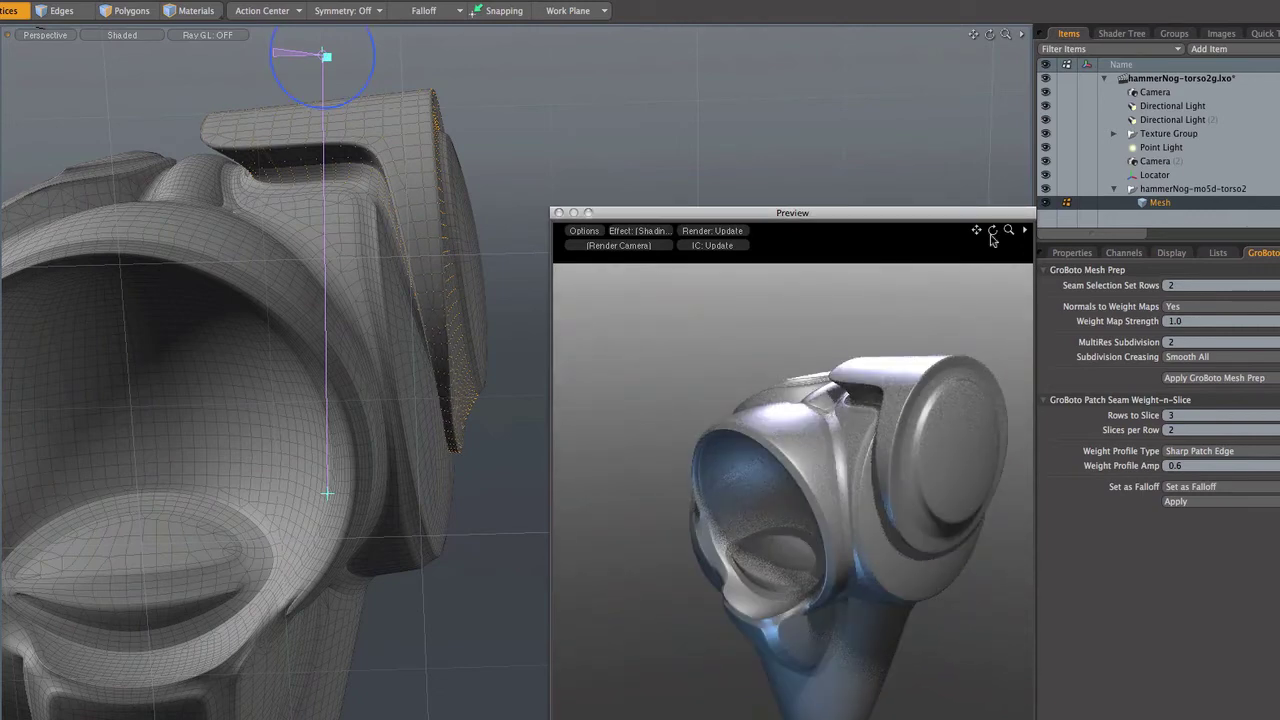
left_click_drag(991, 234, 1080, 236)
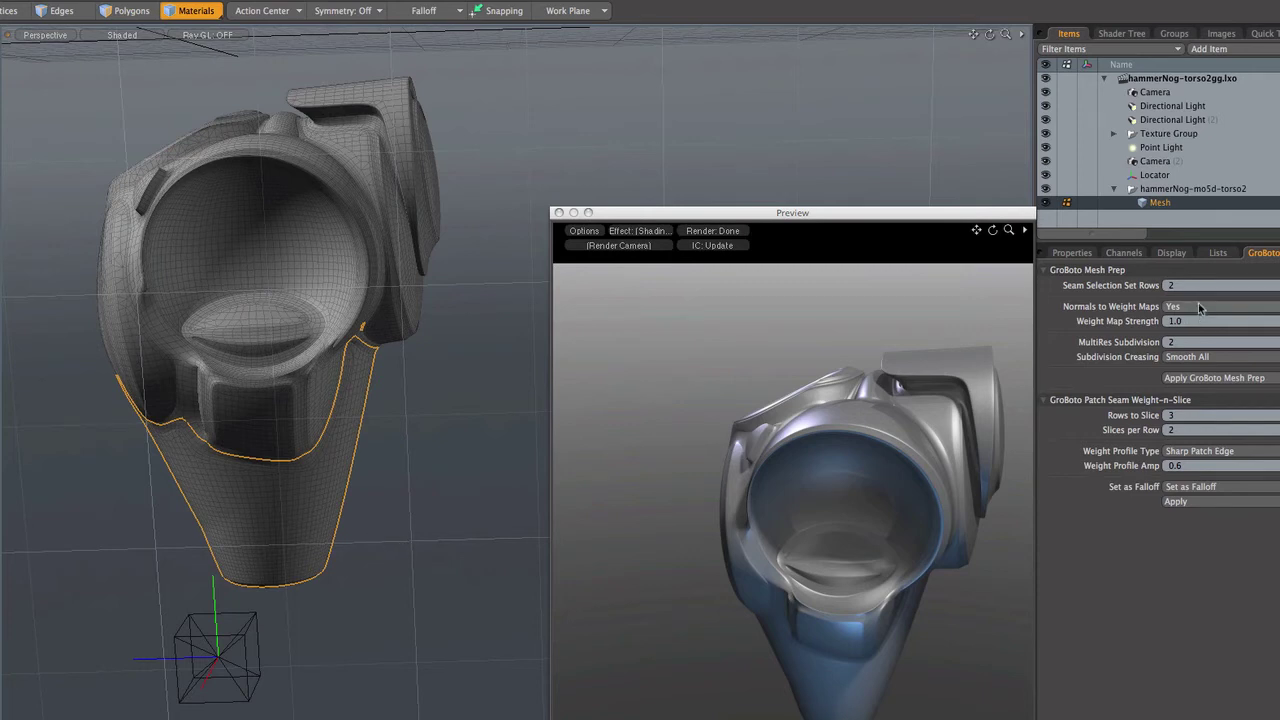
- Expand the weight maps, select gBoFallOff-Invert, and examine the available viewport shading modes
left_click(1218, 253)
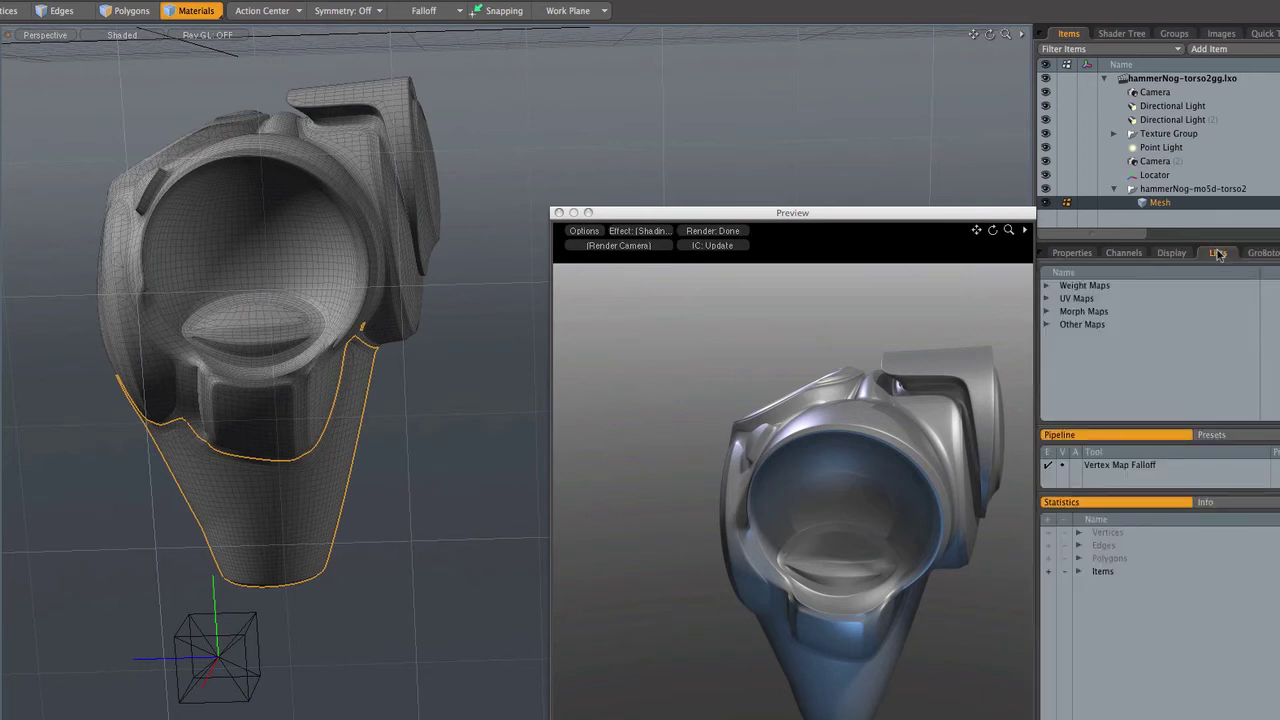
left_click(1046, 286)
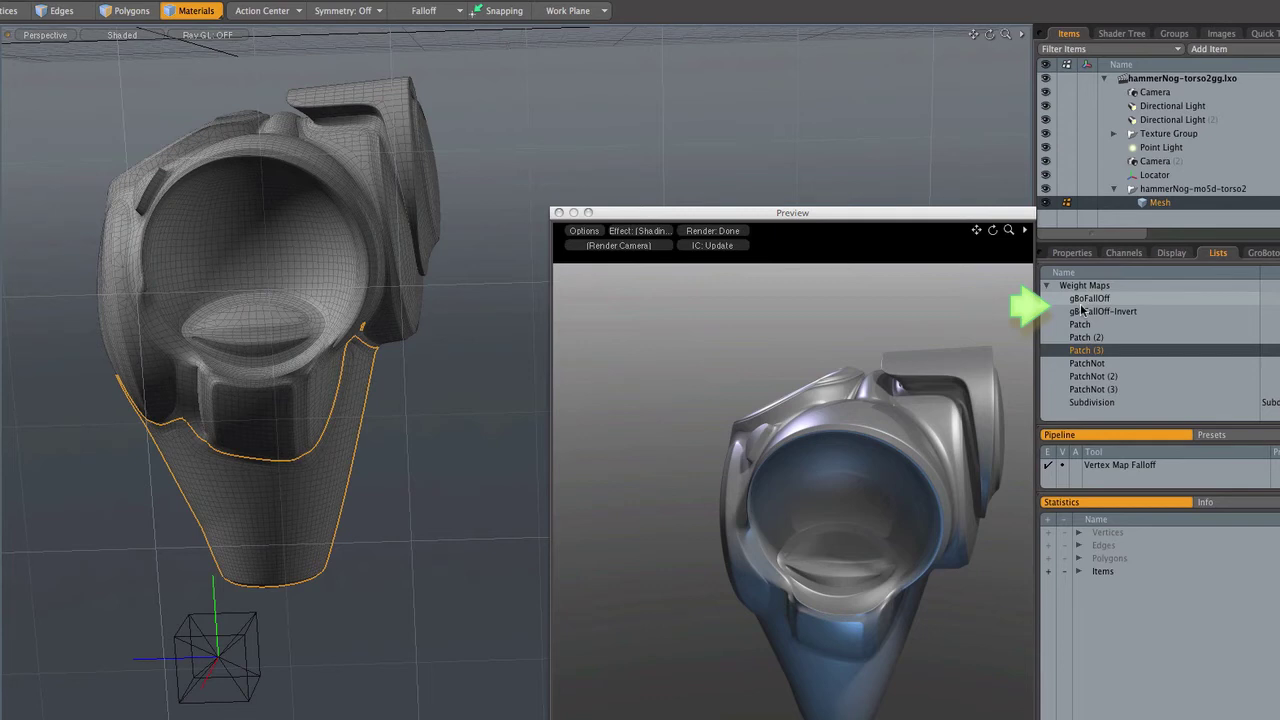
left_click(1082, 313)
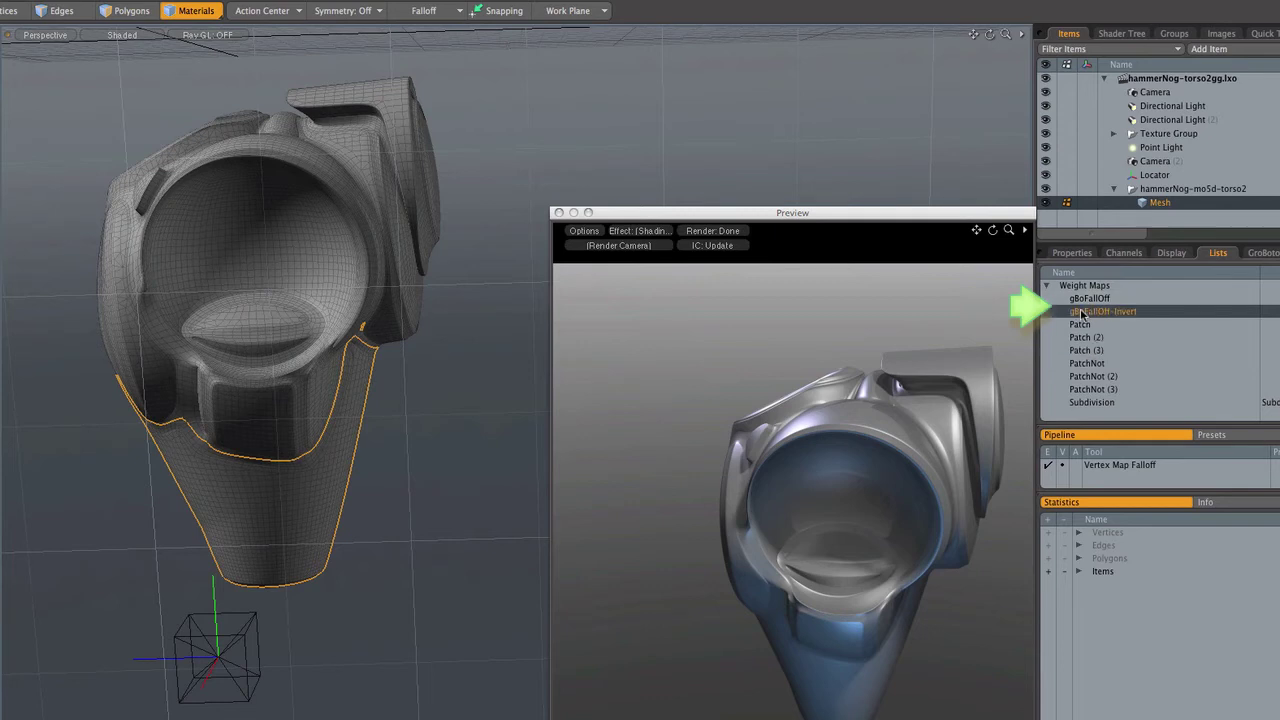
left_click(94, 37)
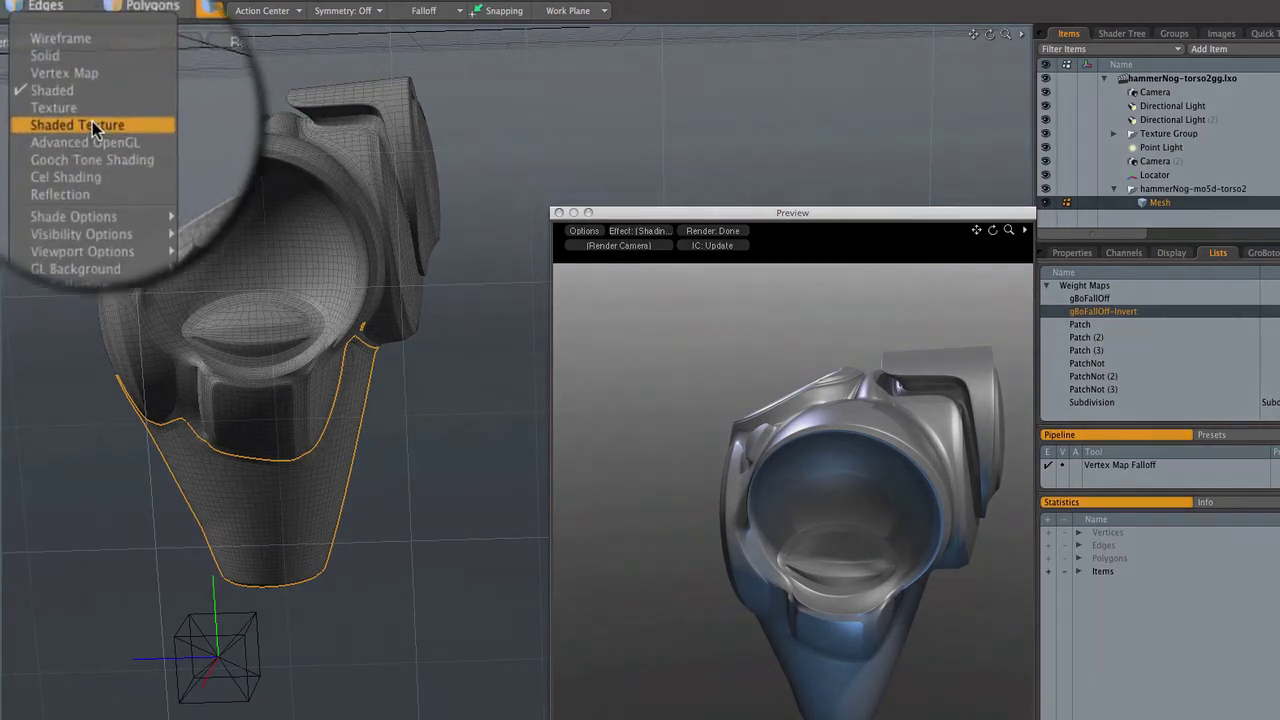
left_click(91, 124)
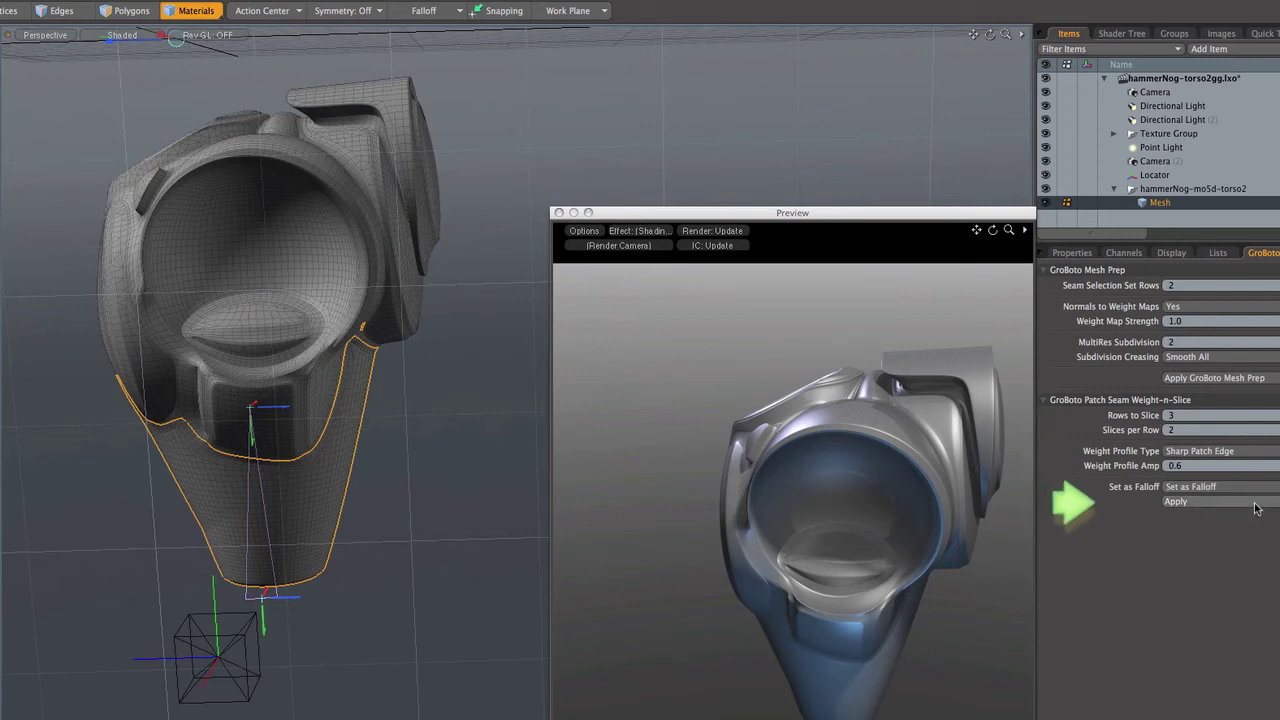
- Apply Weight-n-Slice with Sharp Patch Edge and amplitude 0.6 to the lower torso patch, and make gBoFallOff-Invert the active weight map
left_click(1256, 503)
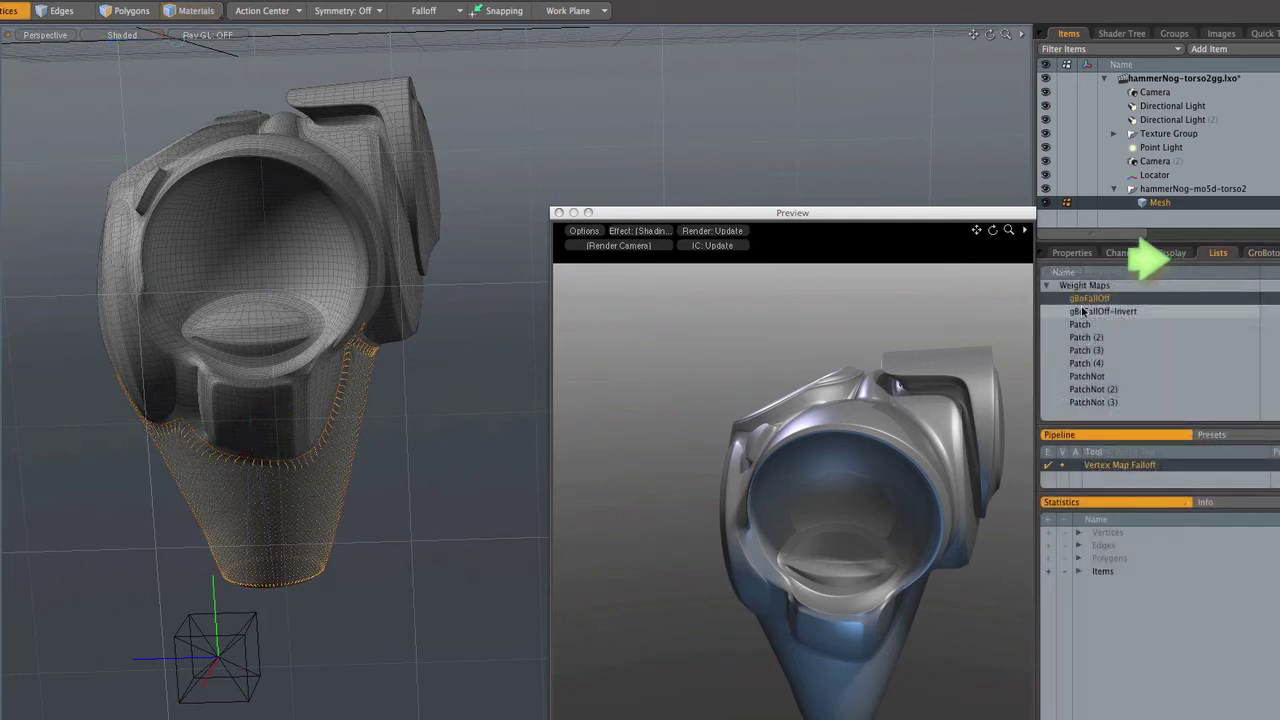
left_click(1083, 309)
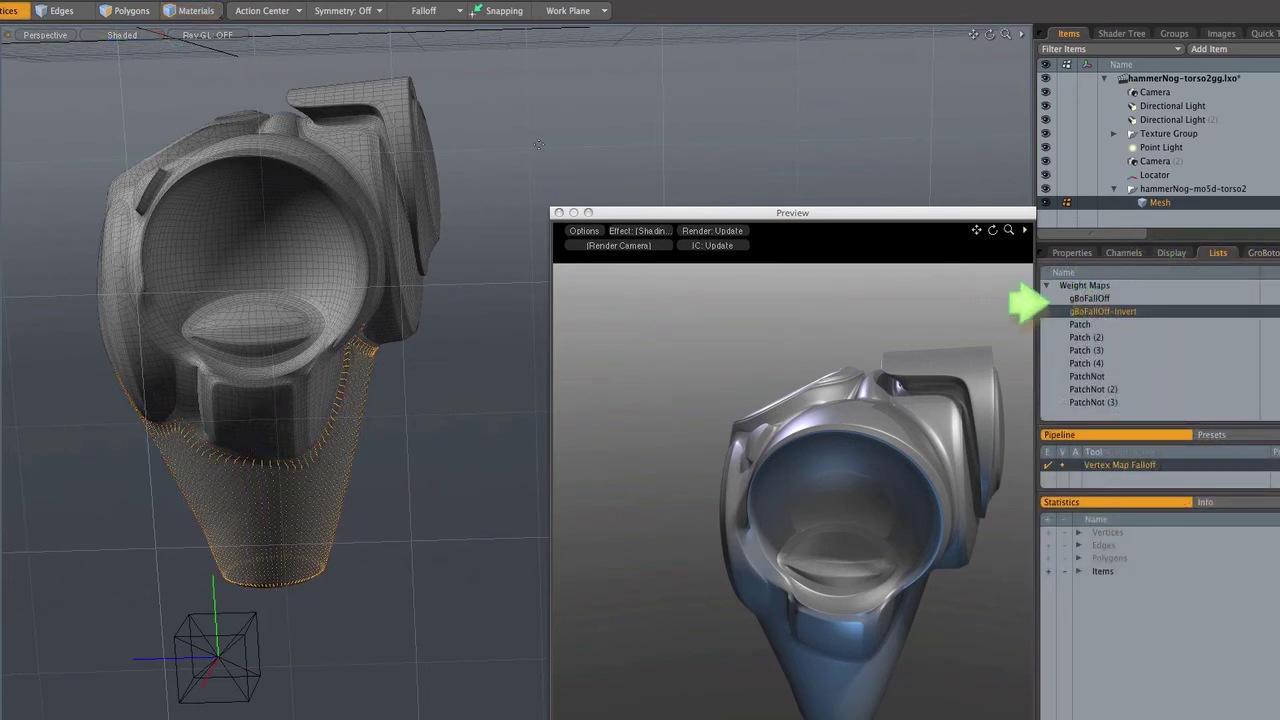
- Combine a Linear falloff with an added Vertex Map falloff for scaling the lower torso patch
left_click(424, 10)
left_click(420, 32)
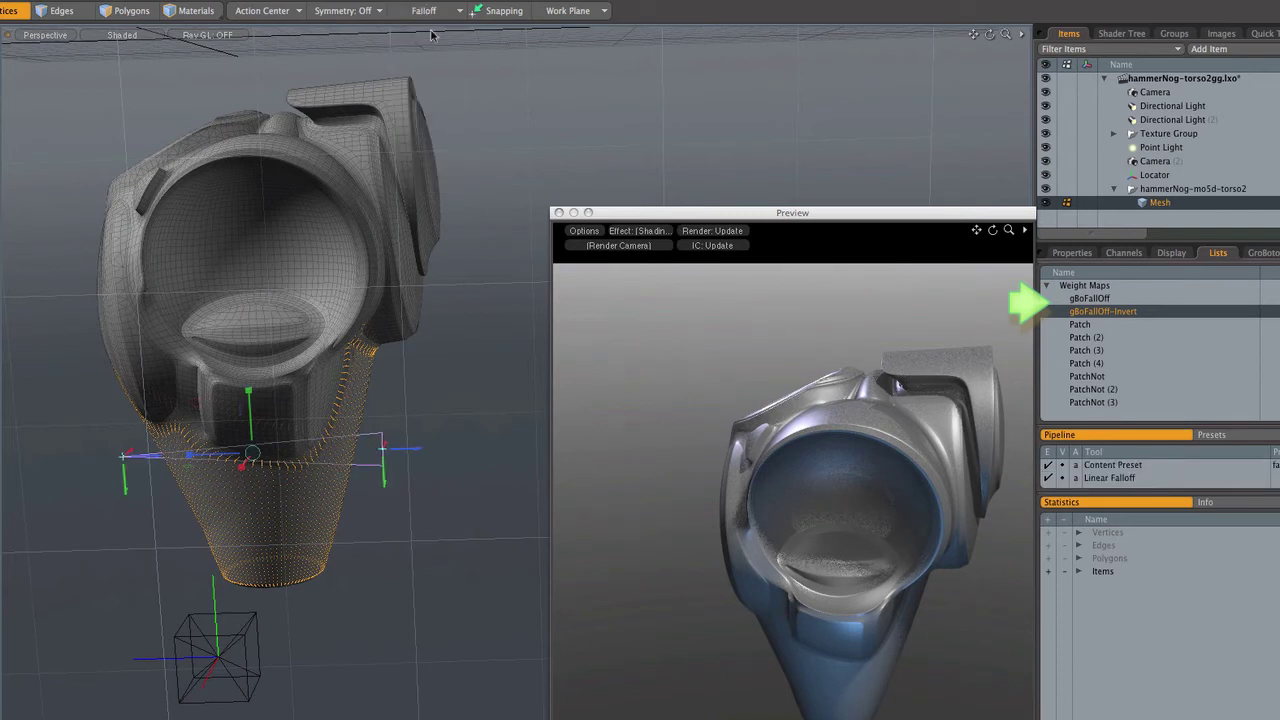
left_click(424, 10)
mouse_move(440, 165)
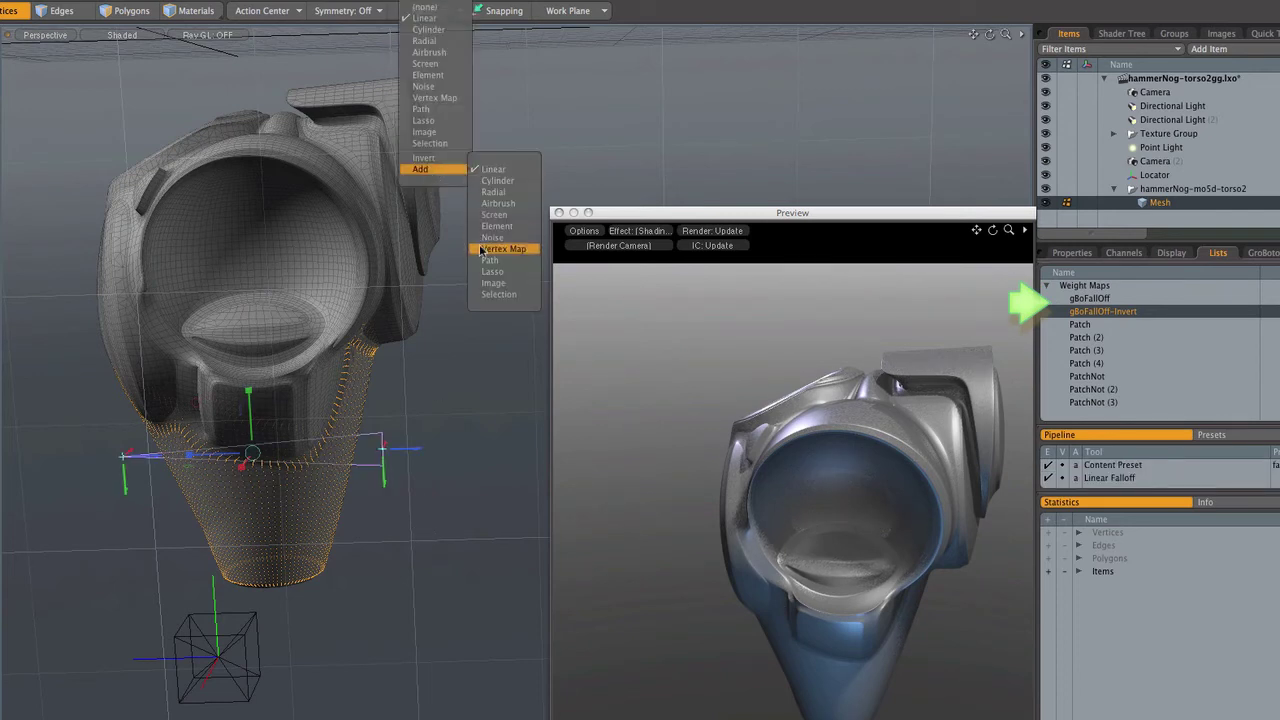
left_click(505, 250)
- Run the linear falloff vertically down the lower torso patch, scale its bottom end outward into a flare, and stretch it downward along Y
left_click_drag(248, 356, 281, 517)
scroll(384, 568, "up", 3)
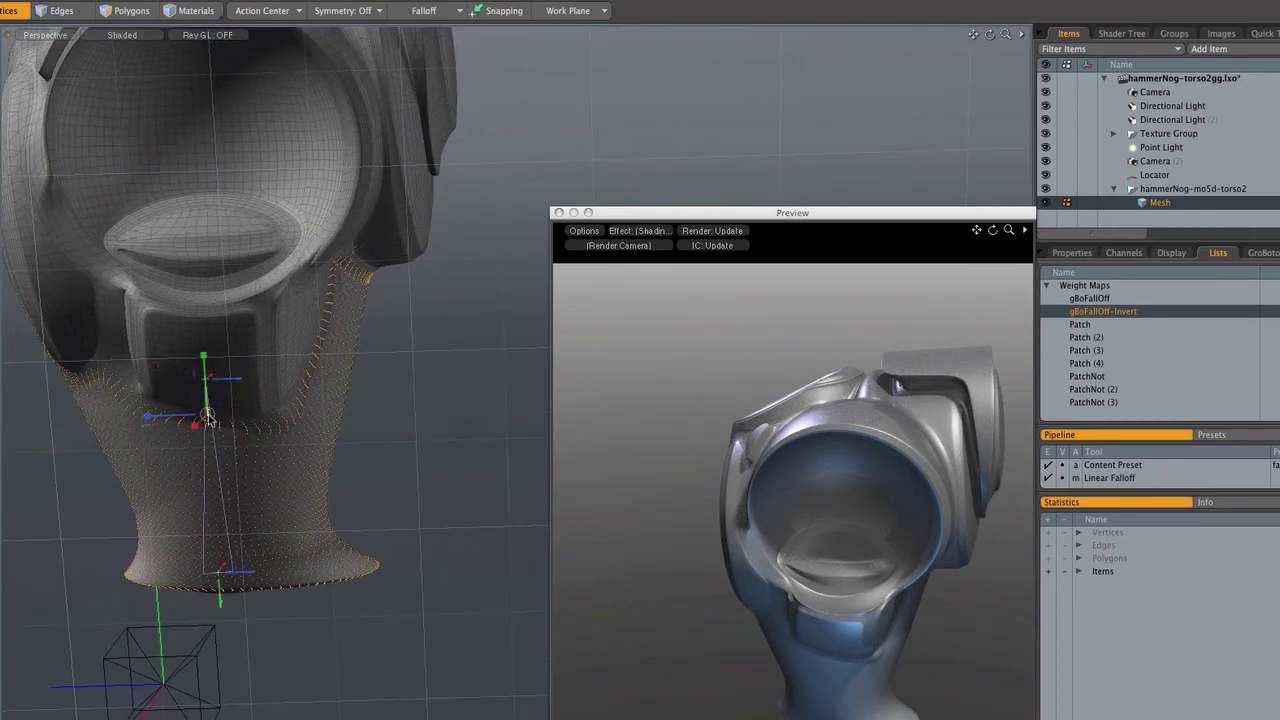
left_click_drag(203, 354, 202, 334)
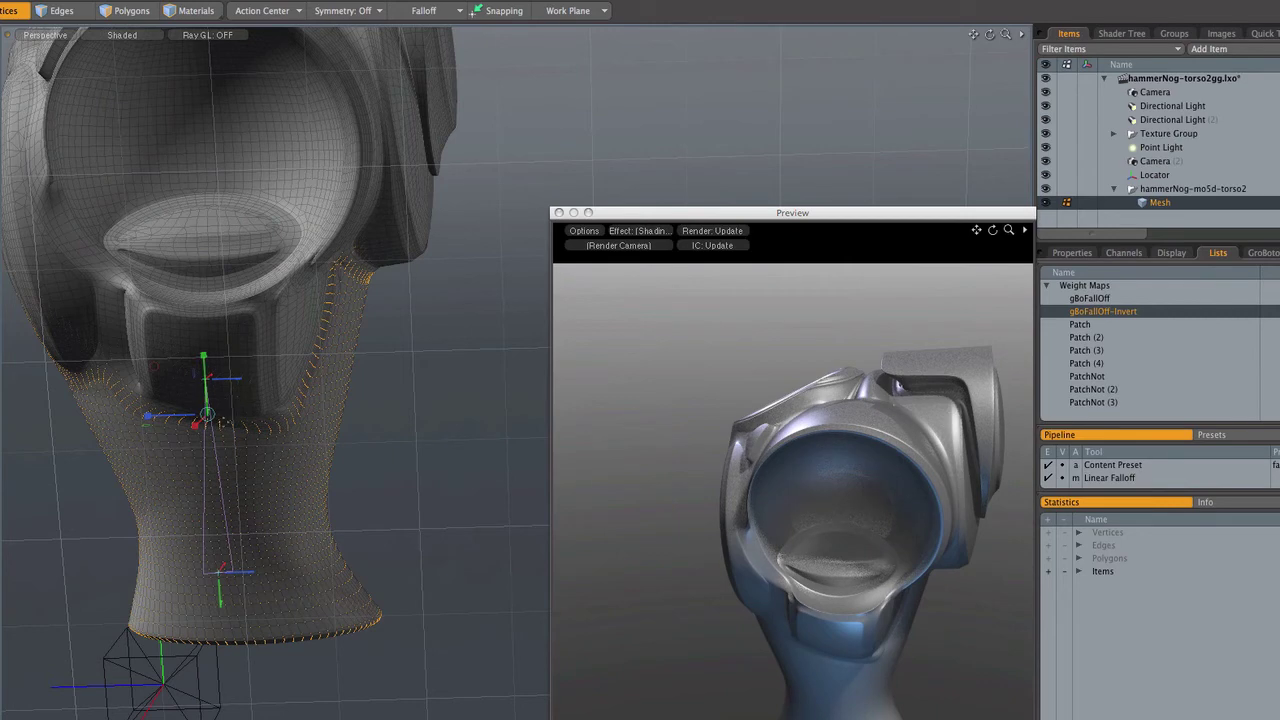
left_click_drag(993, 244, 918, 298)
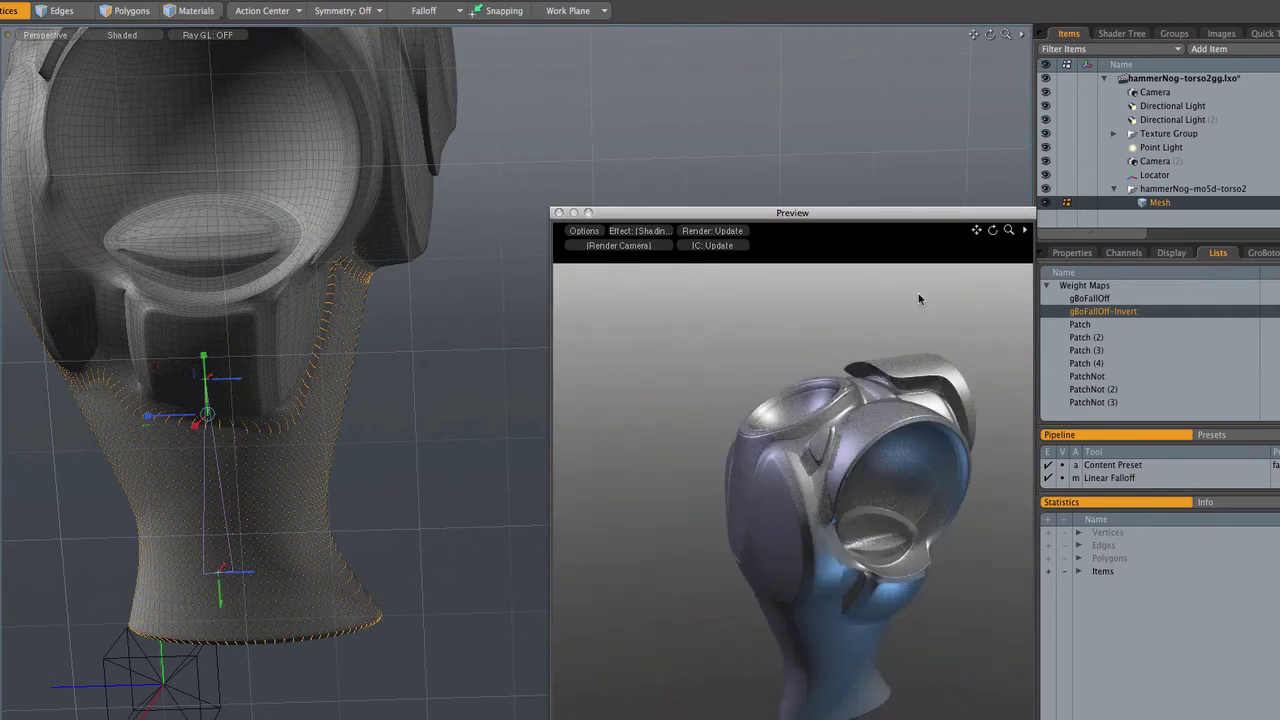
left_click_drag(409, 383, 265, 507, "alt")
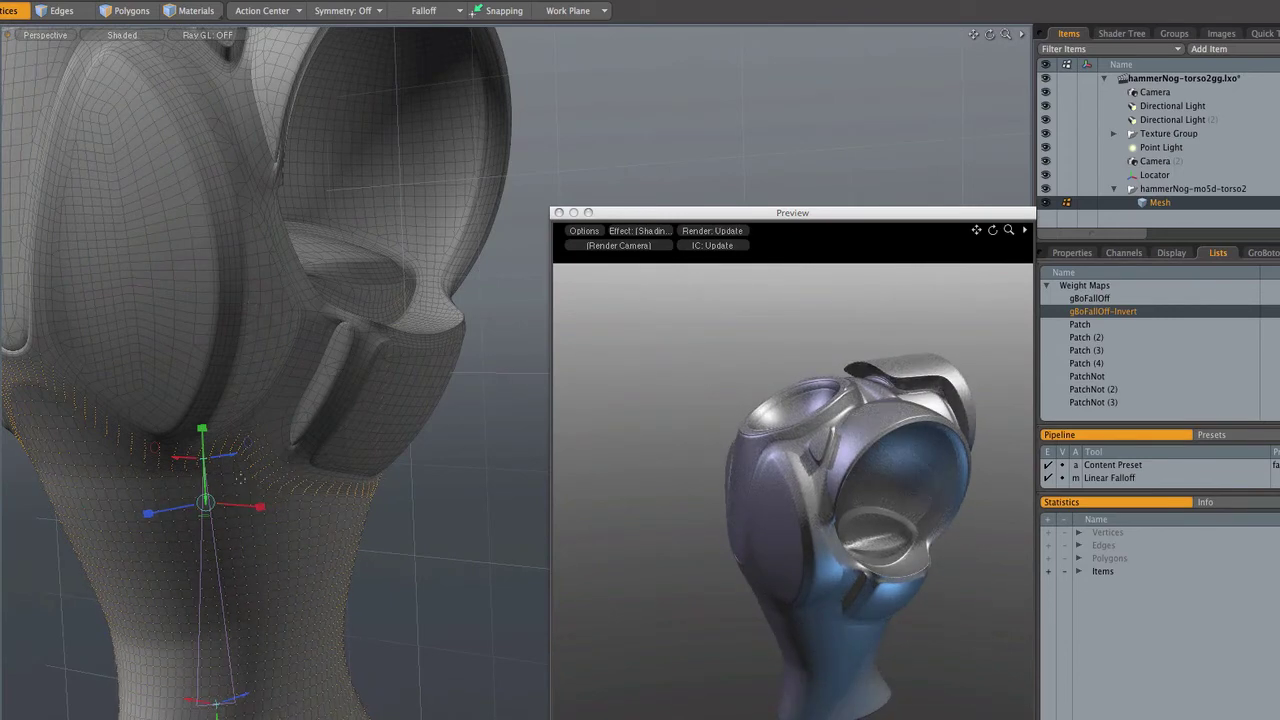
- Shift the flared lower torso patch along Z with the Move tool, and make gBoFallOff the active weight map
key("w")
left_click_drag(160, 547, 197, 540)
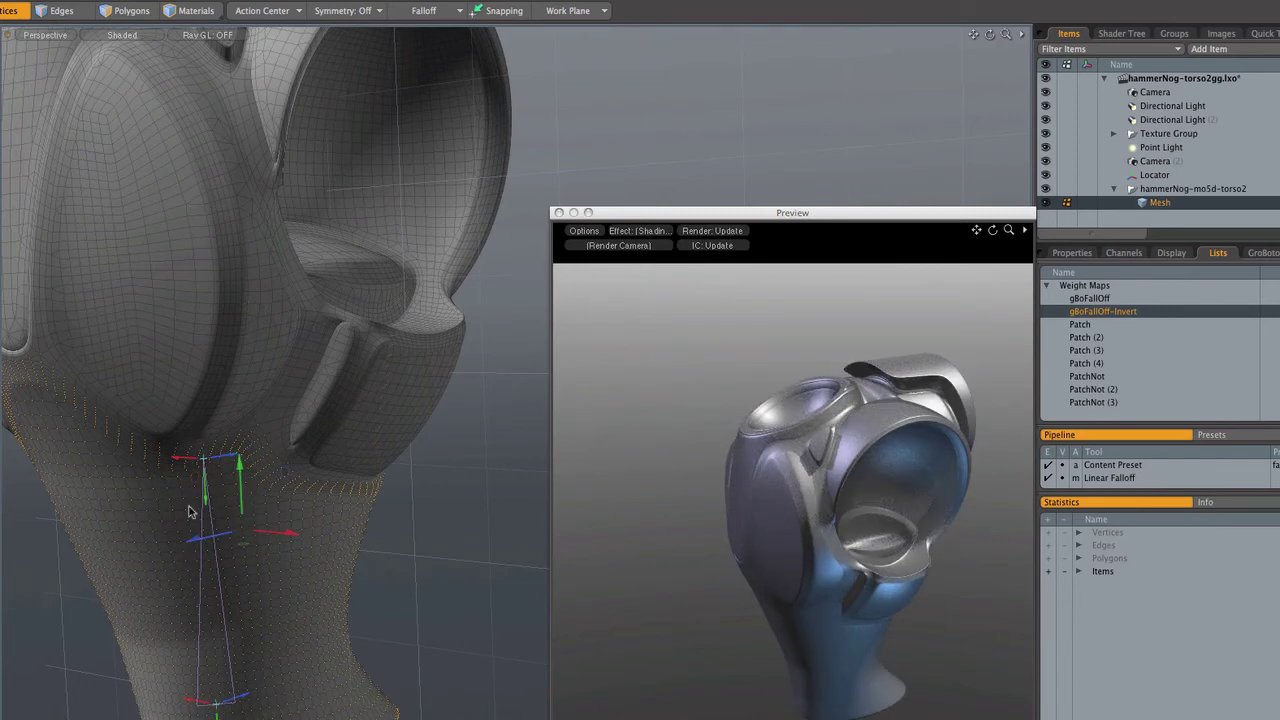
left_click(1106, 298)
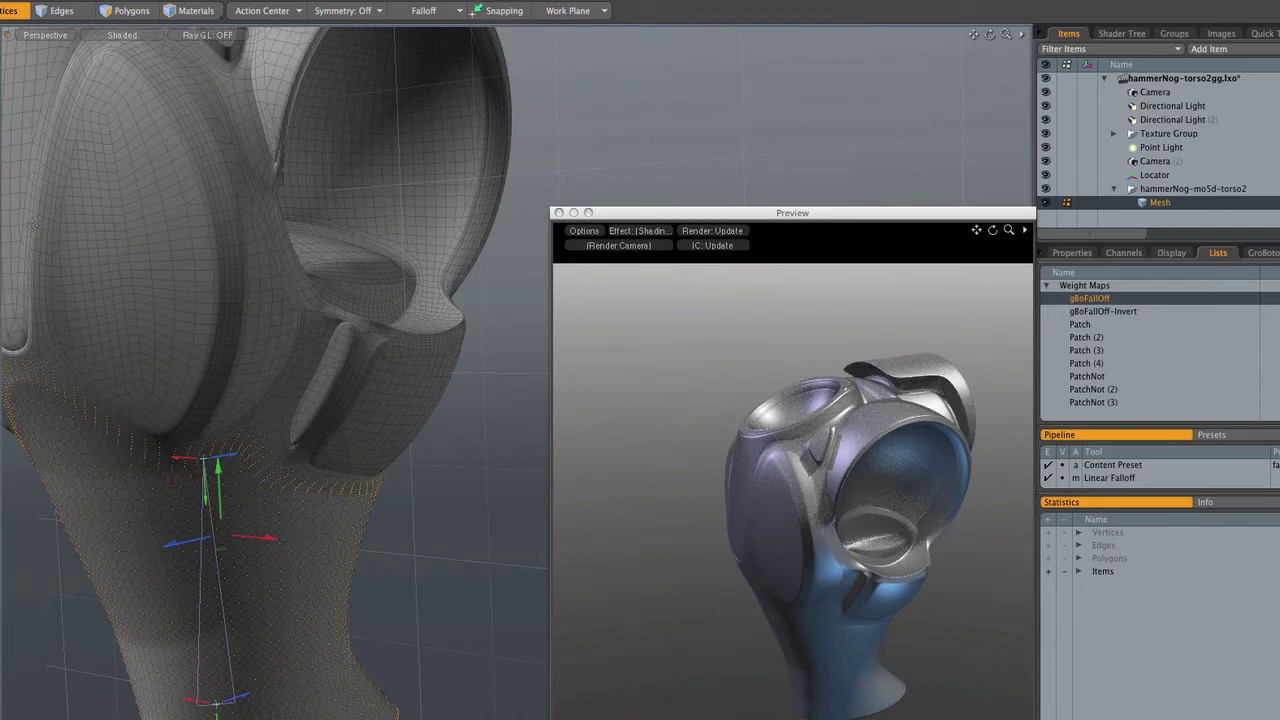
- Scale the lower torso patch slightly narrower just below the torso body with the Scale tool
key("r")
left_click_drag(224, 533, 204, 533)
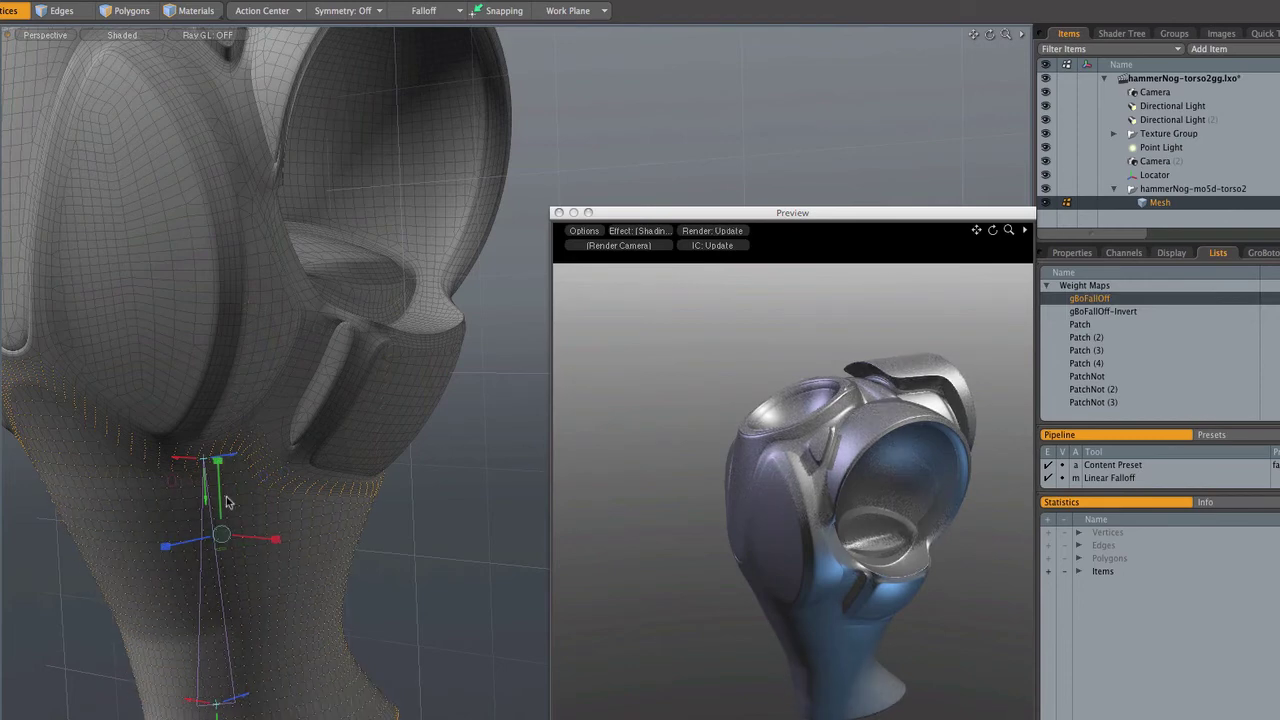
key("super+z")
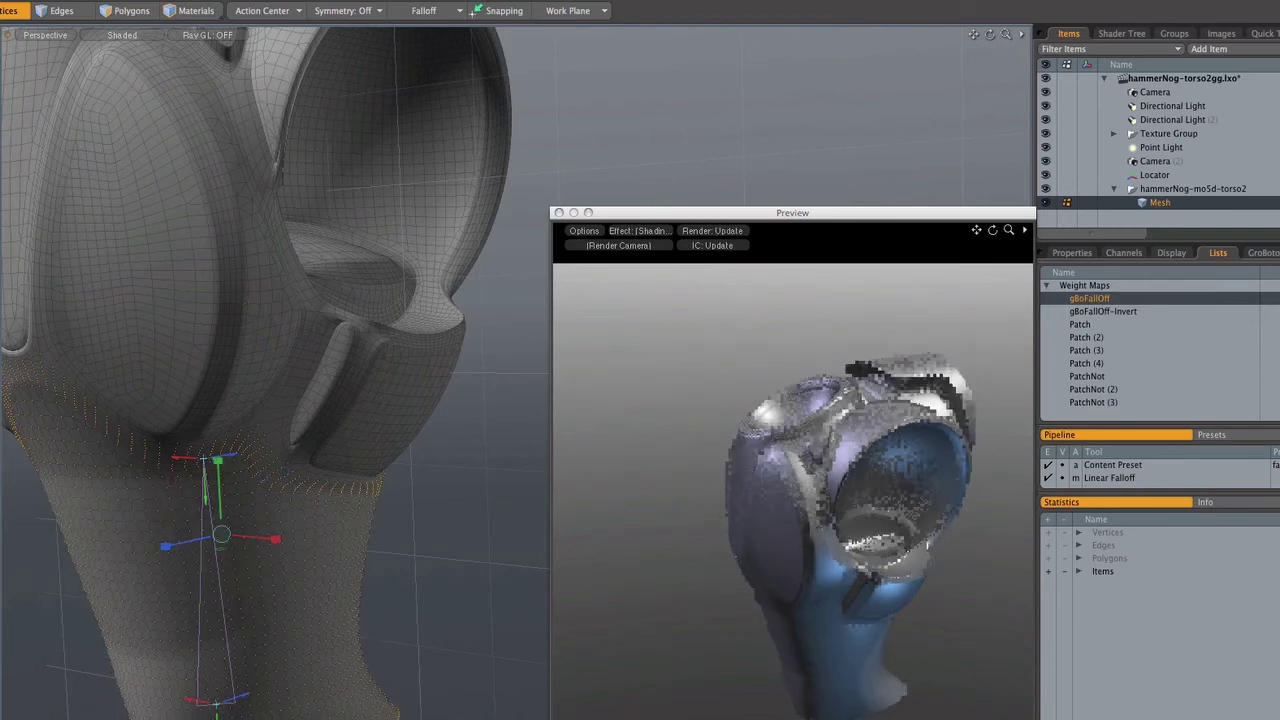
left_click_drag(993, 230, 991, 230)
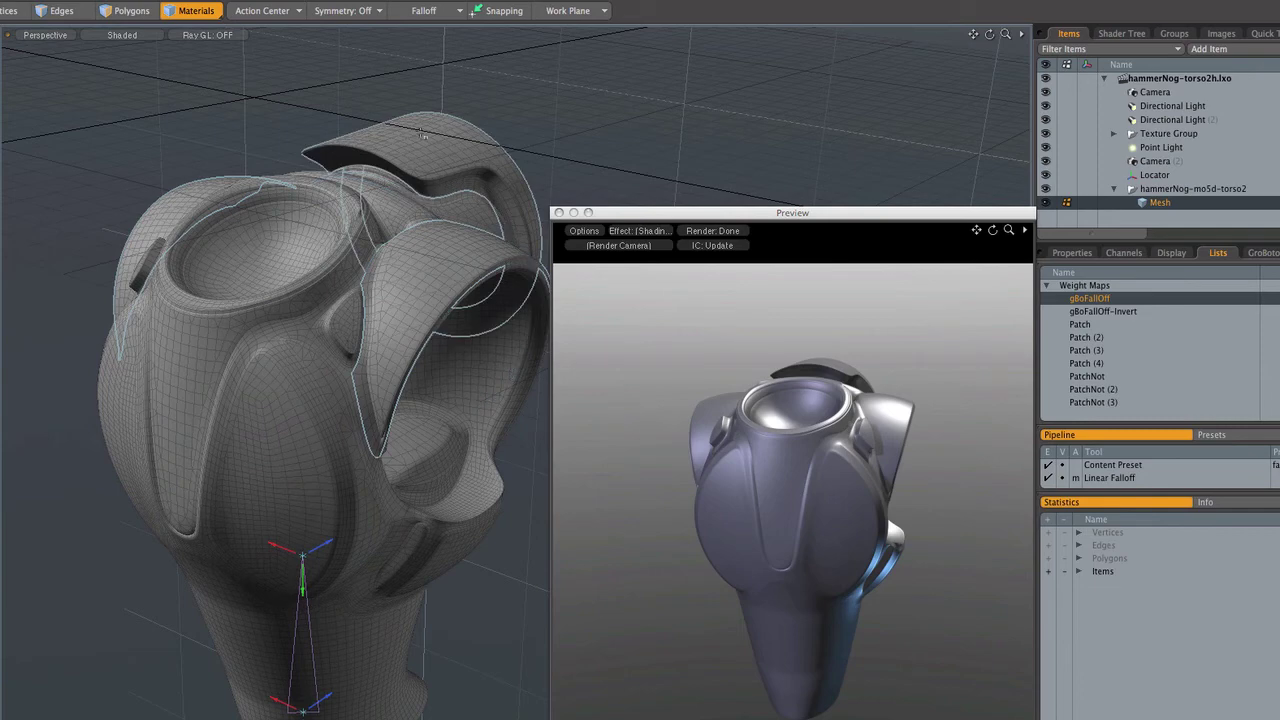
- Set symmetry to X and apply Weight-n-Slice with Sharp Patch Edge and amplitude 0.6 to the selected shoulder-cover patches
left_click(345, 11)
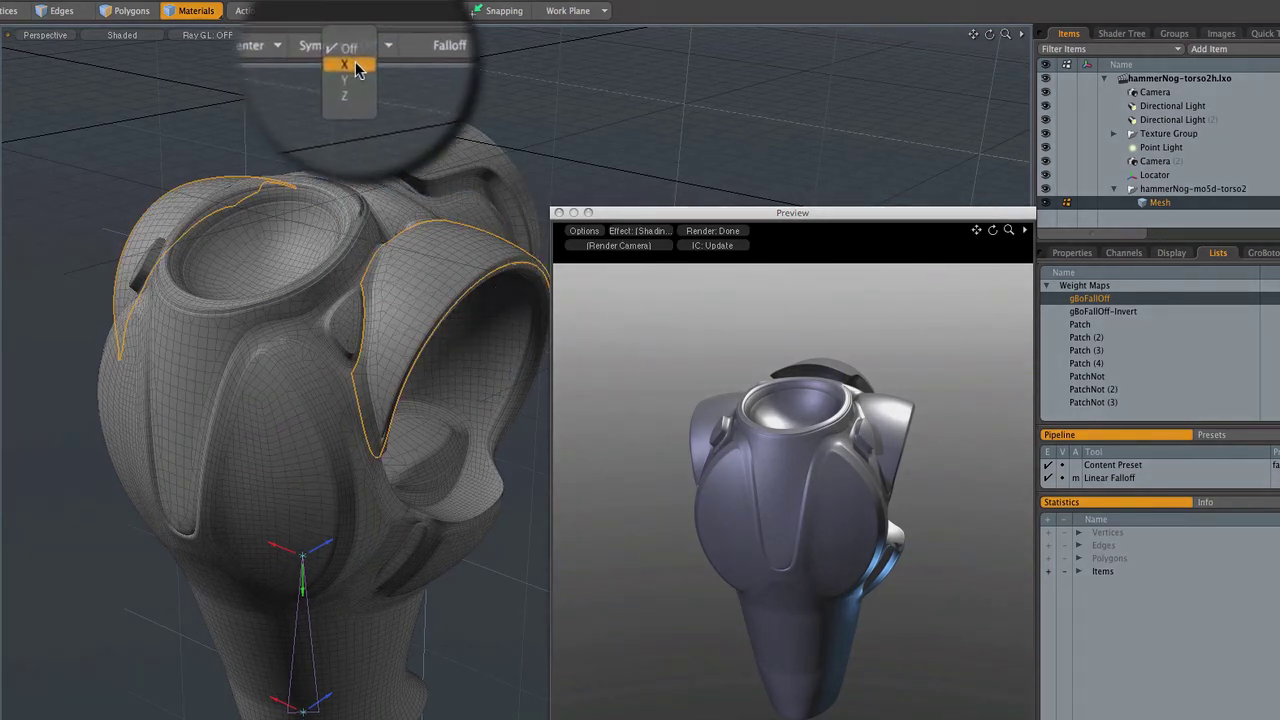
left_click(354, 27)
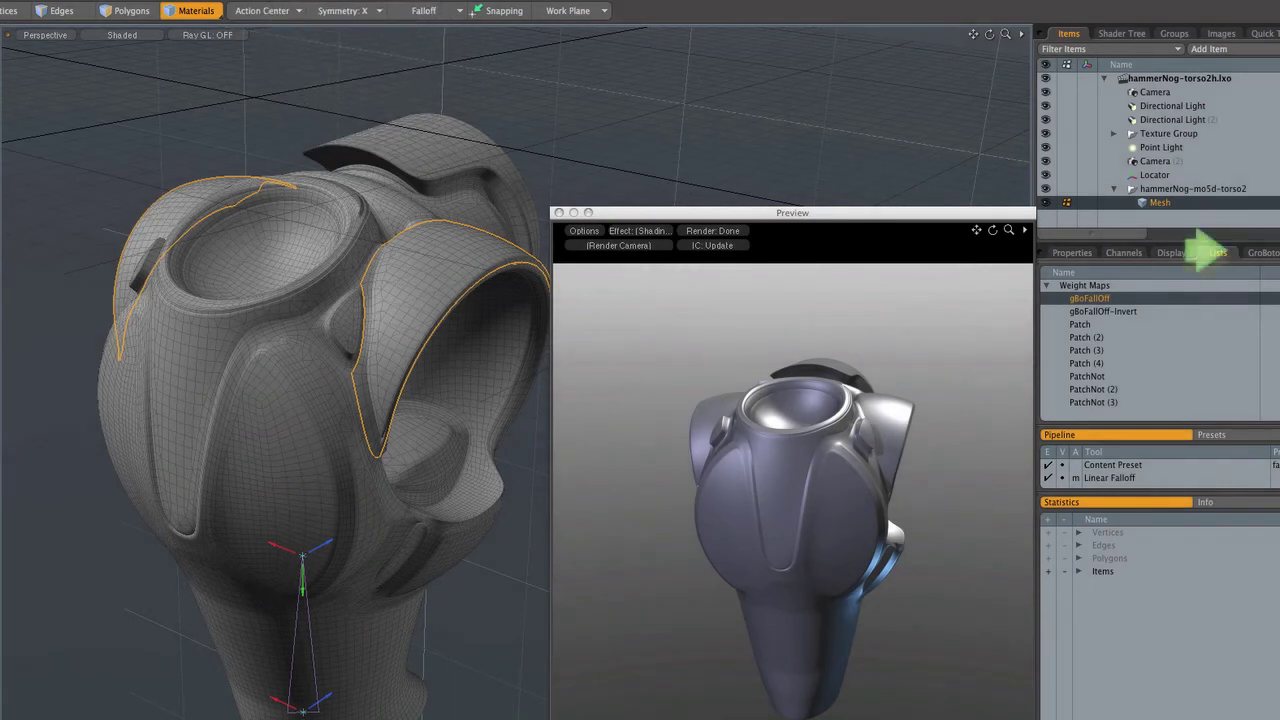
left_click(1254, 254)
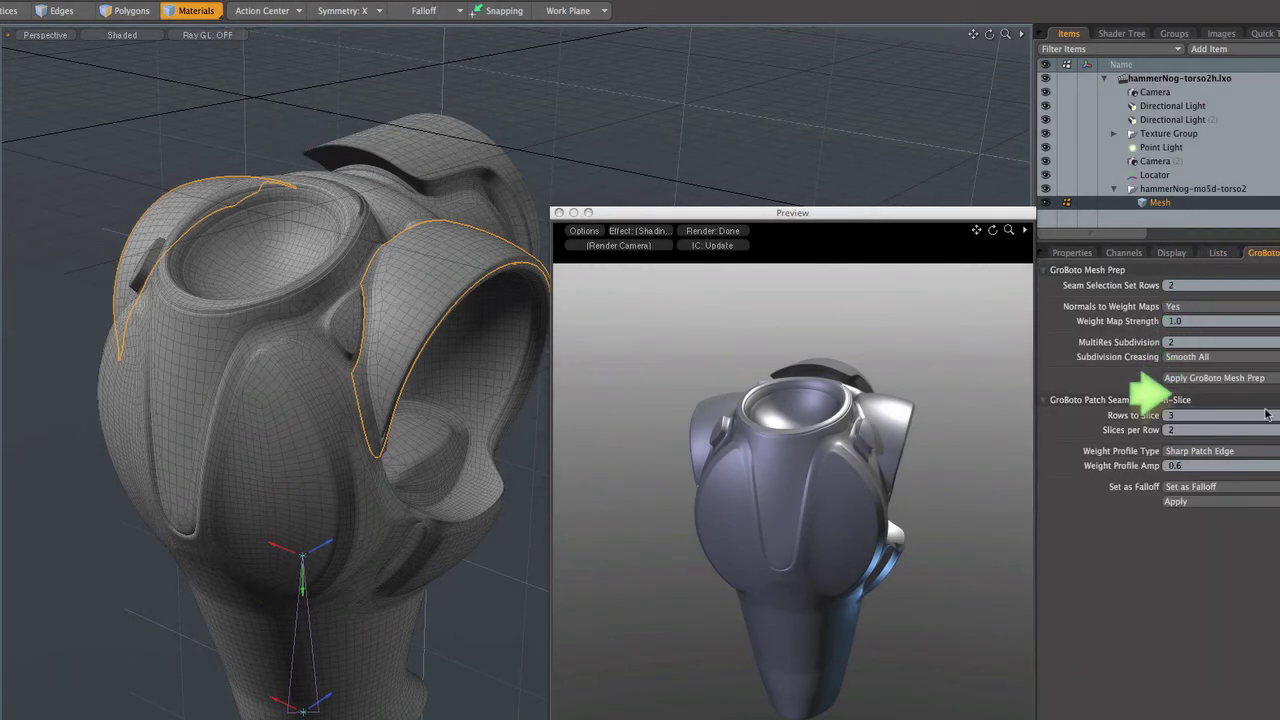
left_click(1265, 503)
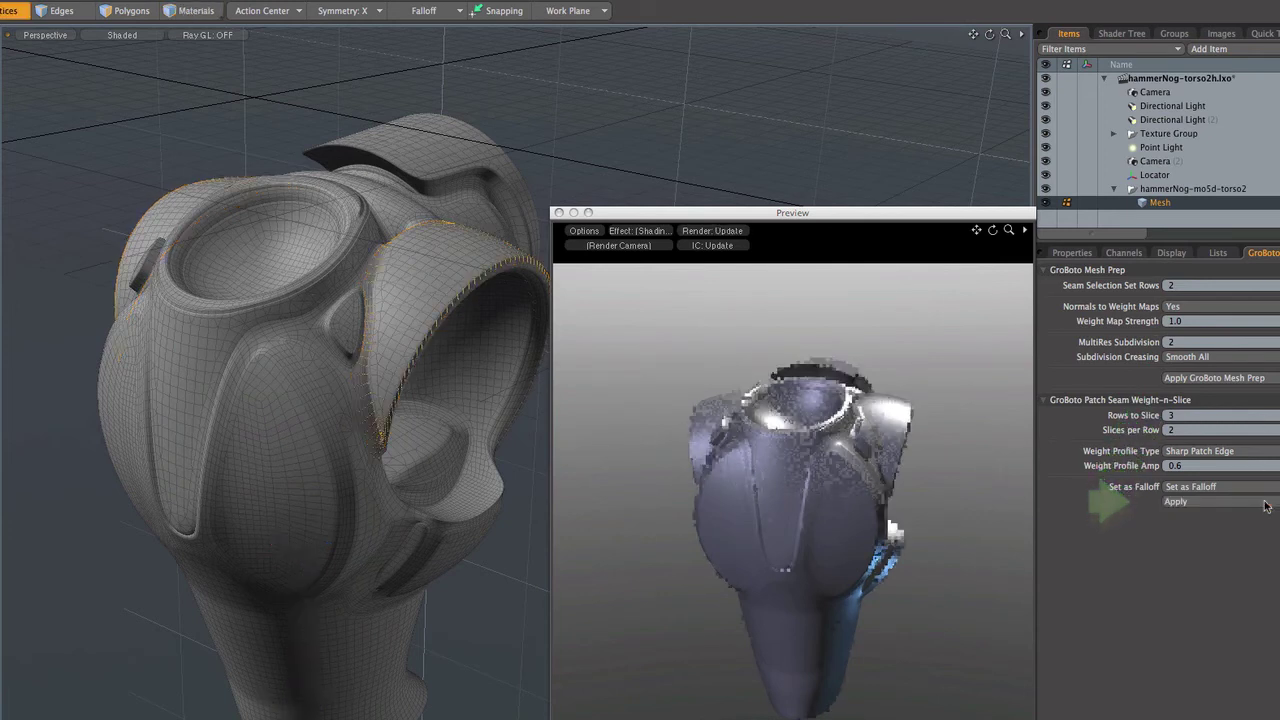
- Turn symmetry off and scale both shoulder covers outward together from their shared centre
key("w")
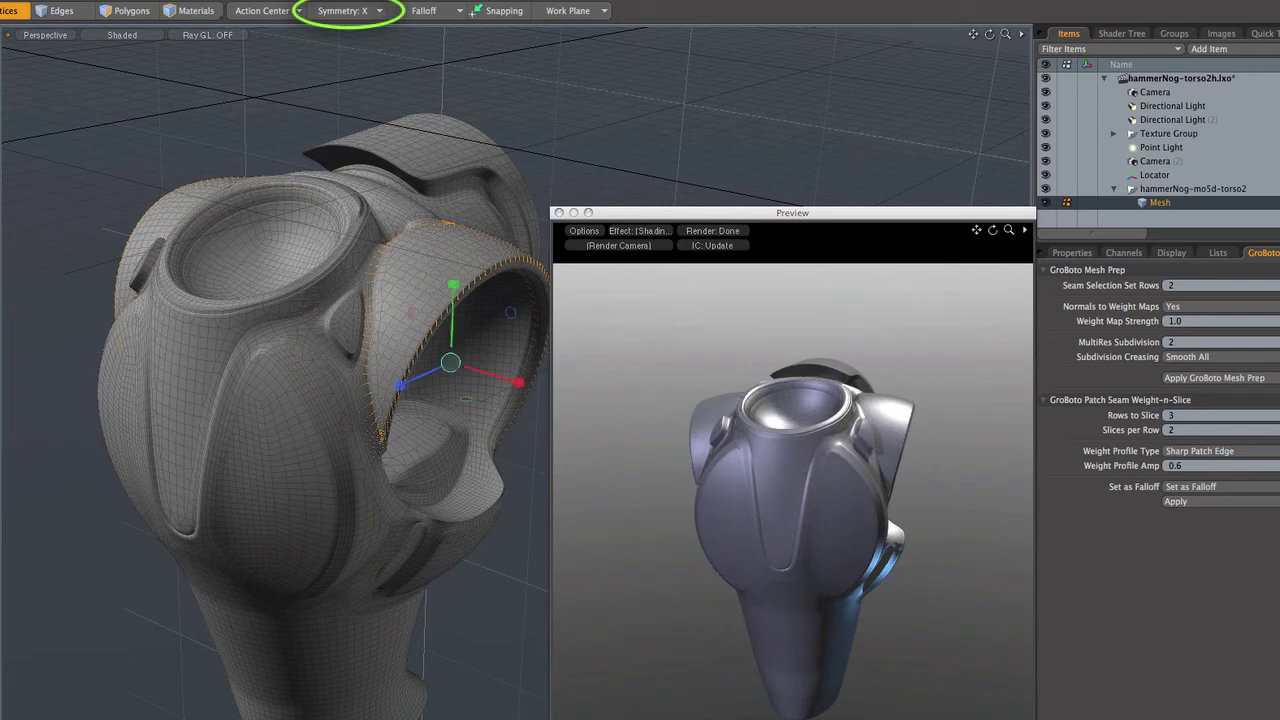
left_click(371, 11)
left_click(371, 8)
left_click_drag(338, 330, 342, 291)
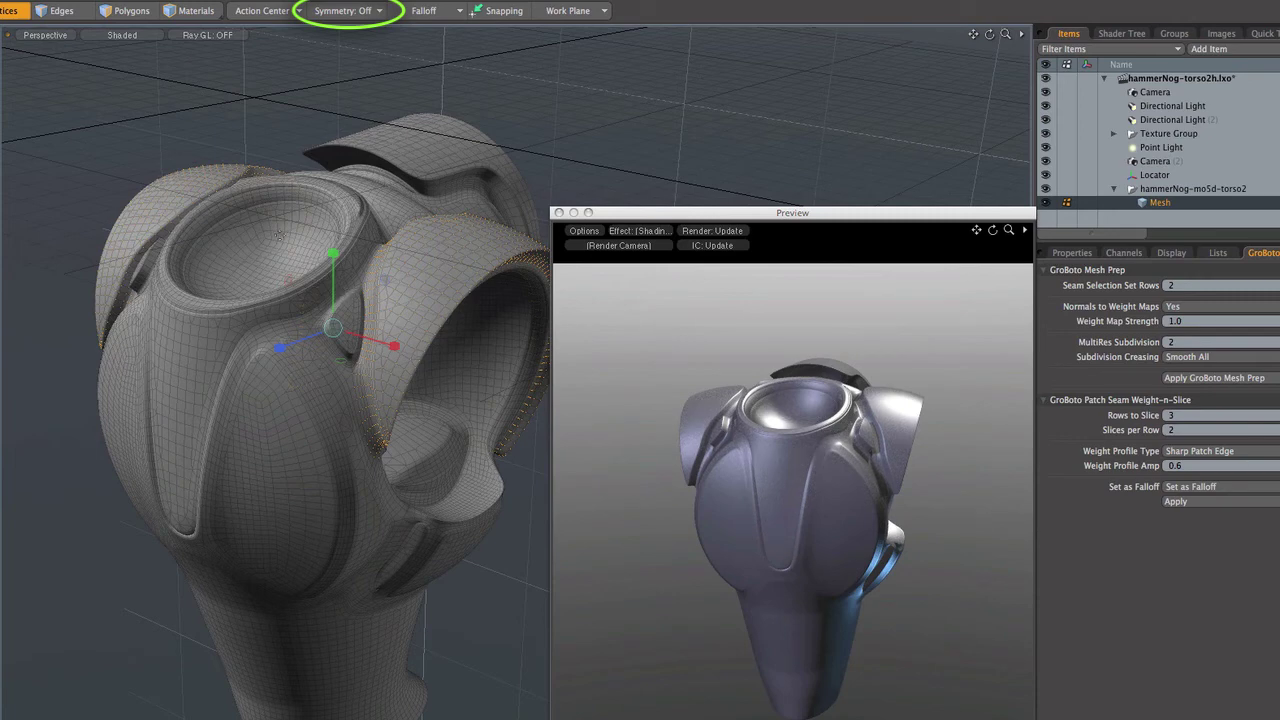
- Set symmetry back to X and pull the shoulder-cover rims inward along X using the Move and Scale tools
key("w")
left_click(371, 11)
left_click(371, 24)
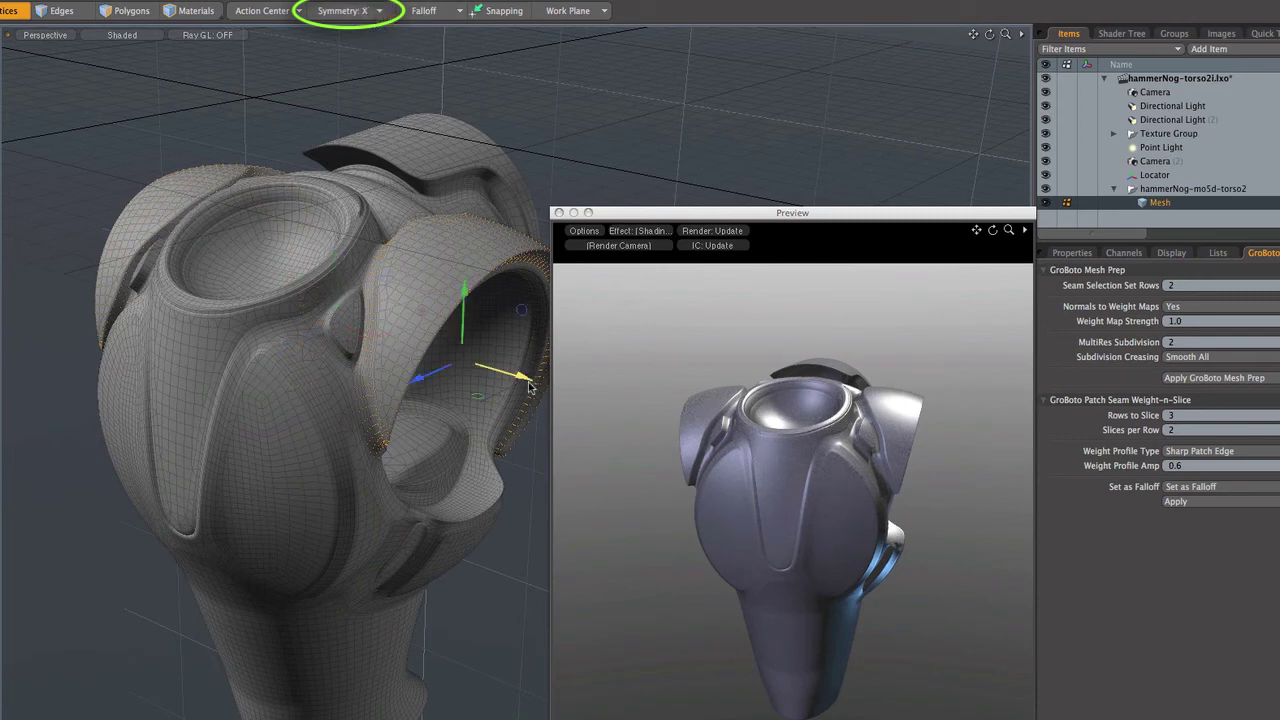
left_click_drag(530, 387, 496, 333)
key("r")
left_click_drag(530, 380, 497, 369)
left_click_drag(1008, 230, 1006, 235)
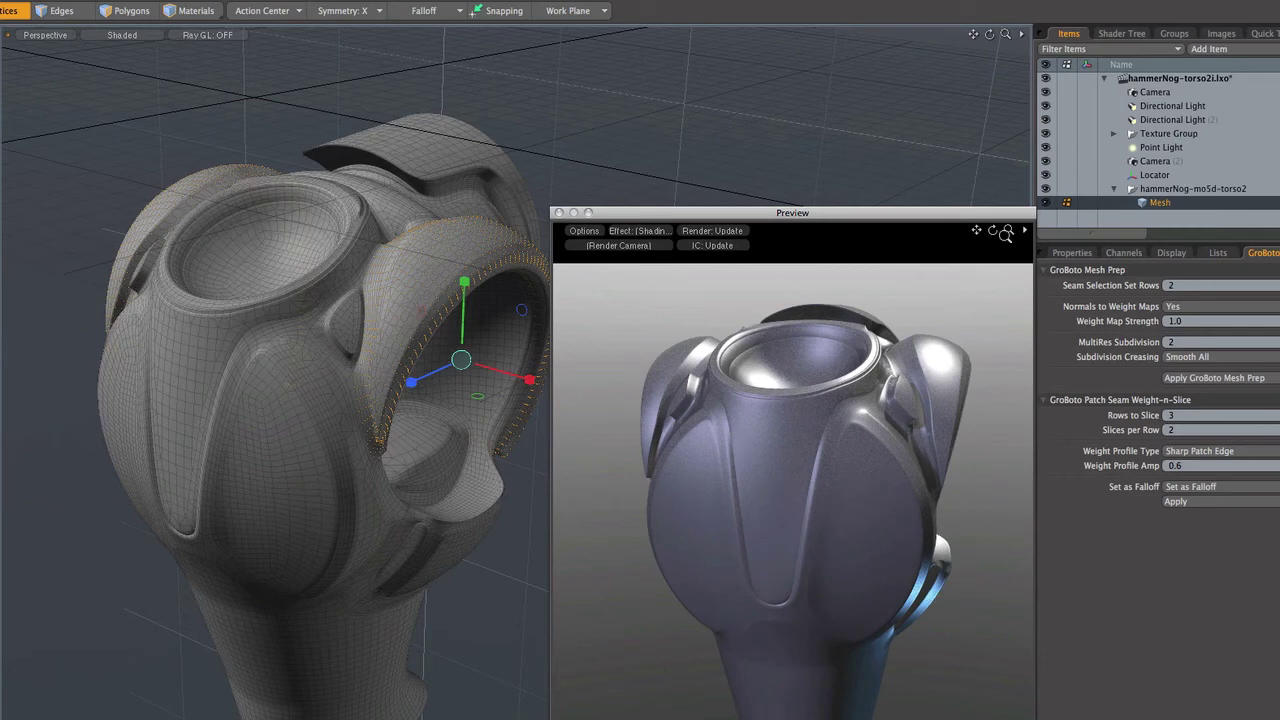
- Fine-tune the X scale of the shoulder-cover rims, widening them and bringing them slightly back in
left_click_drag(530, 381, 552, 387)
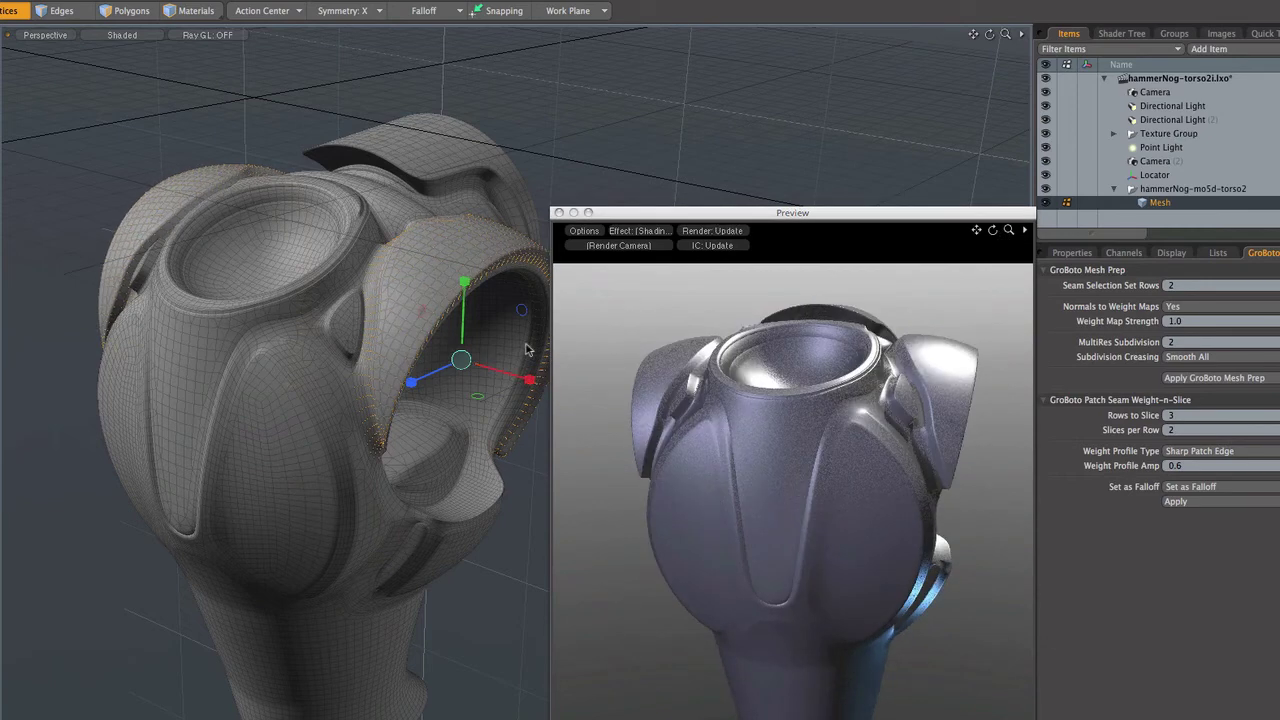
left_click_drag(992, 230, 993, 234)
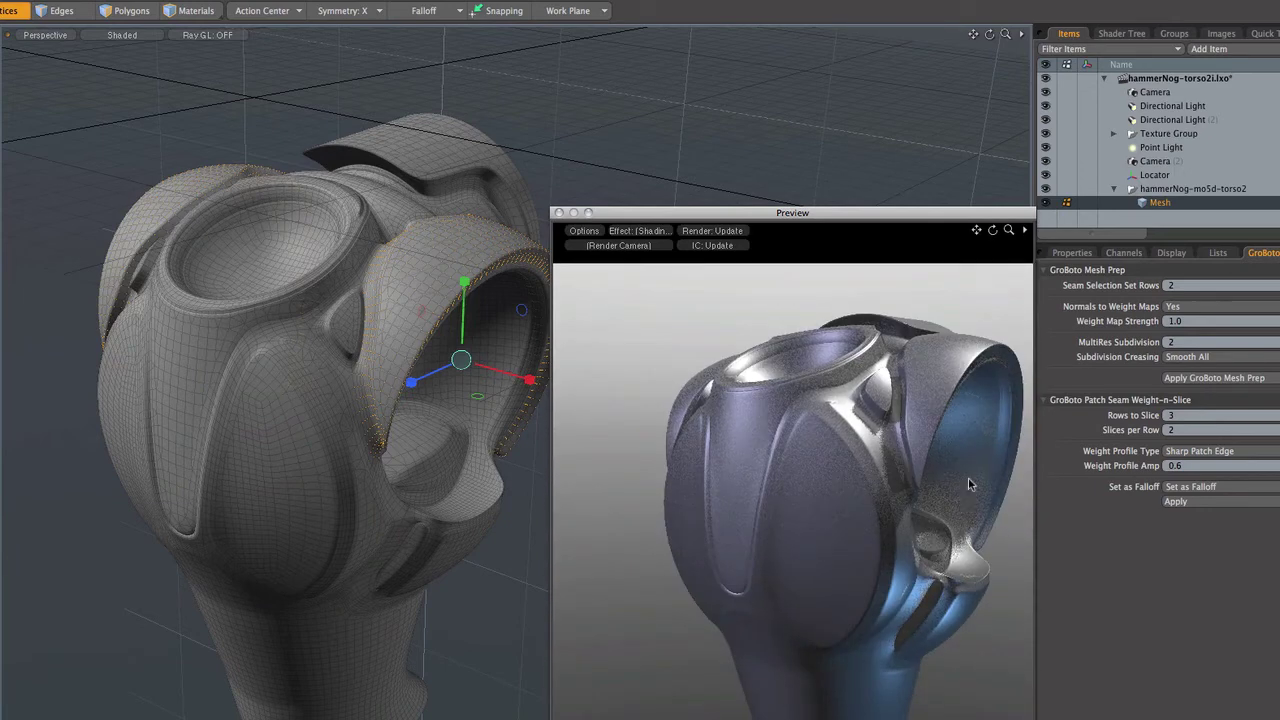
mouse_move(527, 385)
left_mouse_down()
mouse_move(548, 383)
mouse_move(520, 377)
left_mouse_up()
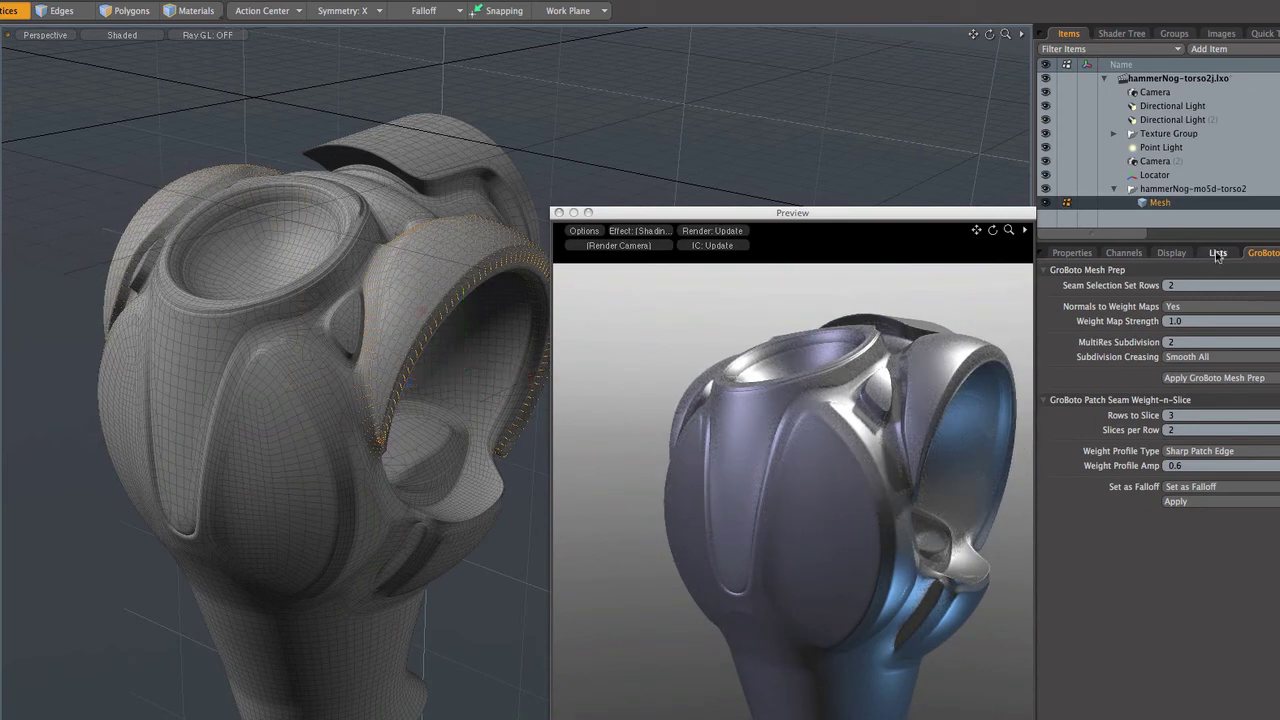
- Make gBoFallOff-Invert the active weight map and scale the shoulder covers outward along X
left_click(1217, 253)
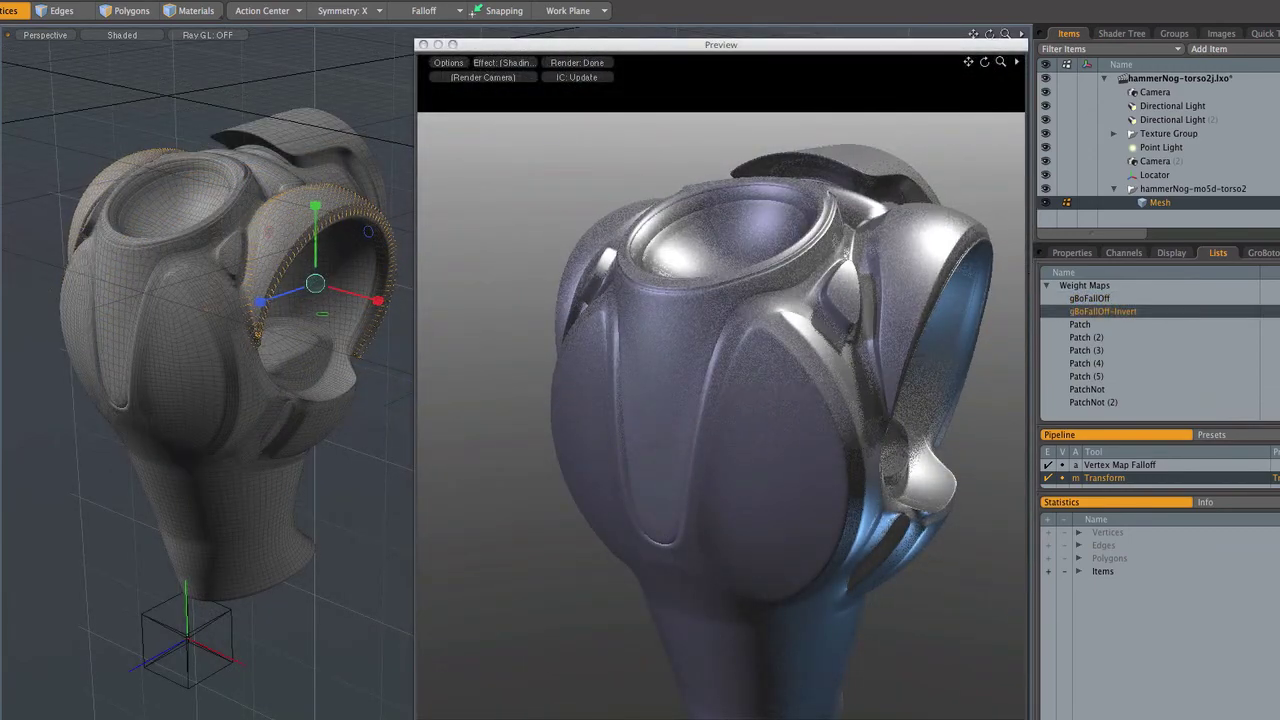
left_click_drag(377, 300, 399, 306)
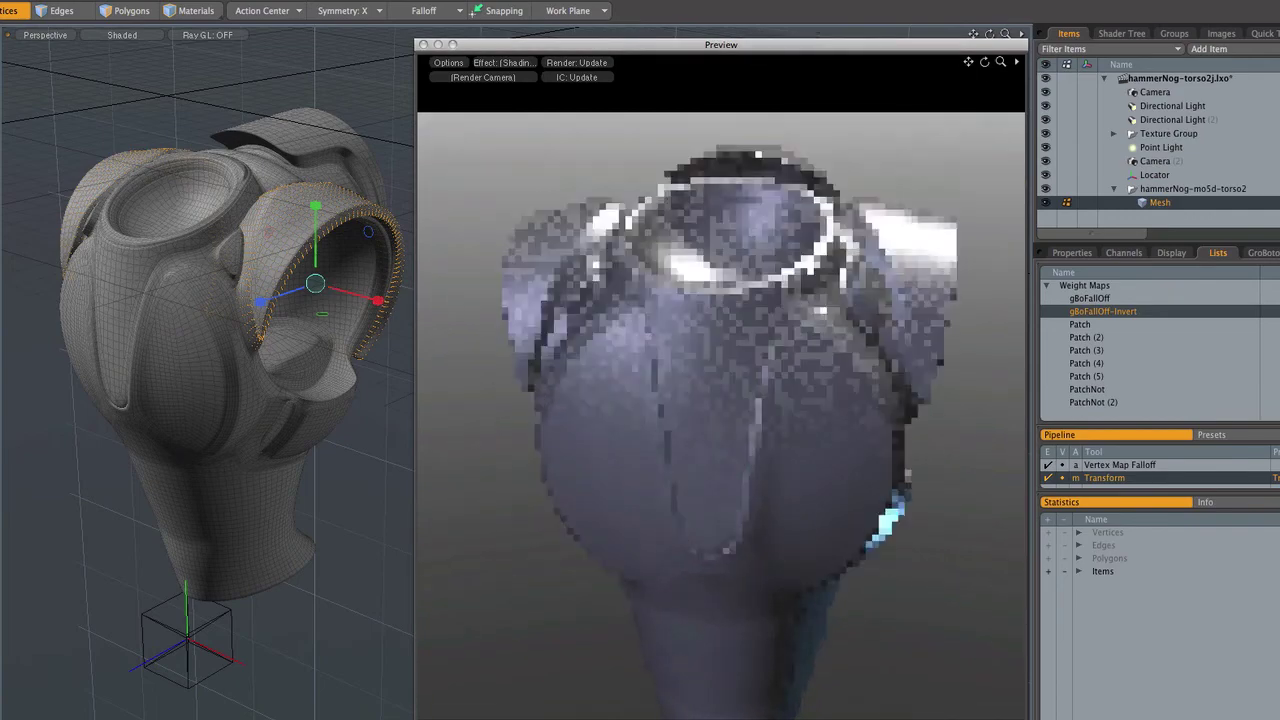
left_click_drag(985, 64, 986, 67)
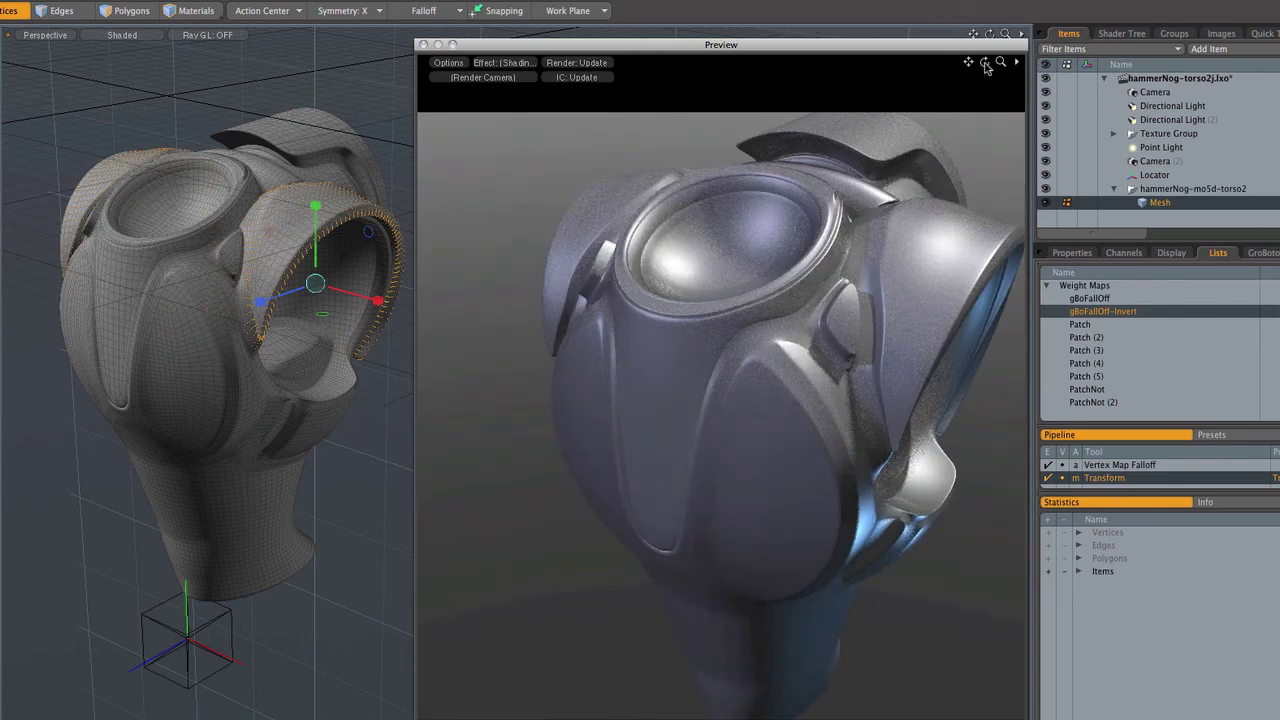